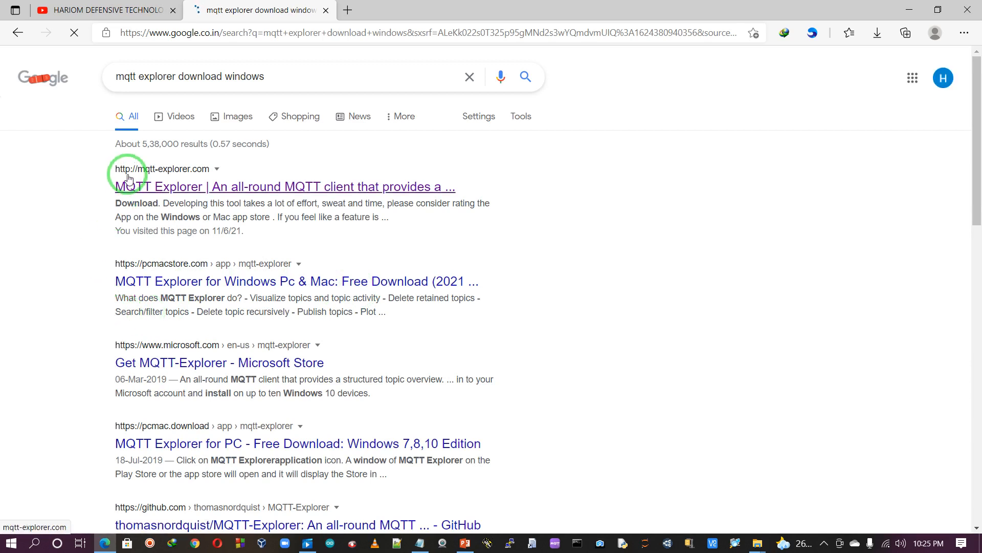
- Open the mqtt-explorer.com search result in its own tab and close the other two browser tabs
right_click(158, 188)
click(189, 199)
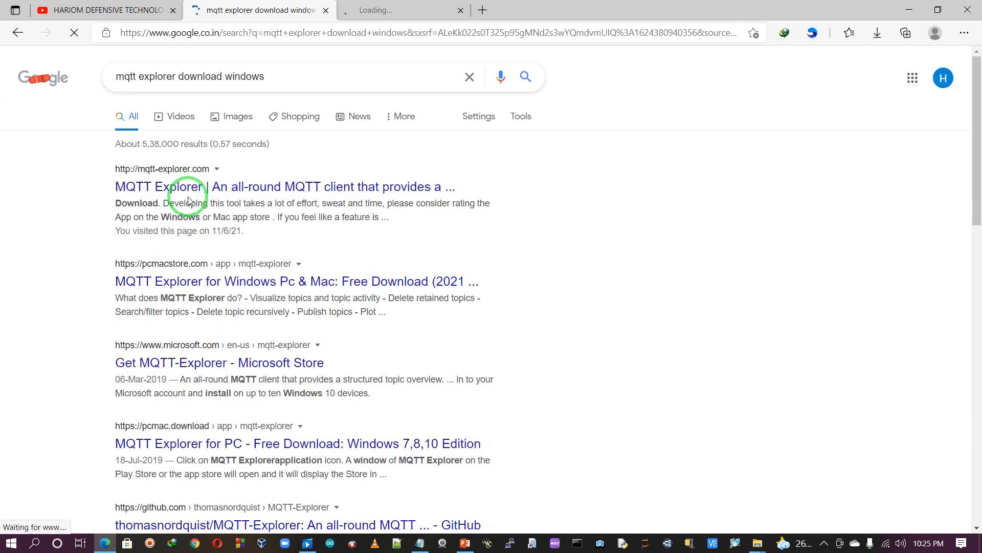
click(397, 12)
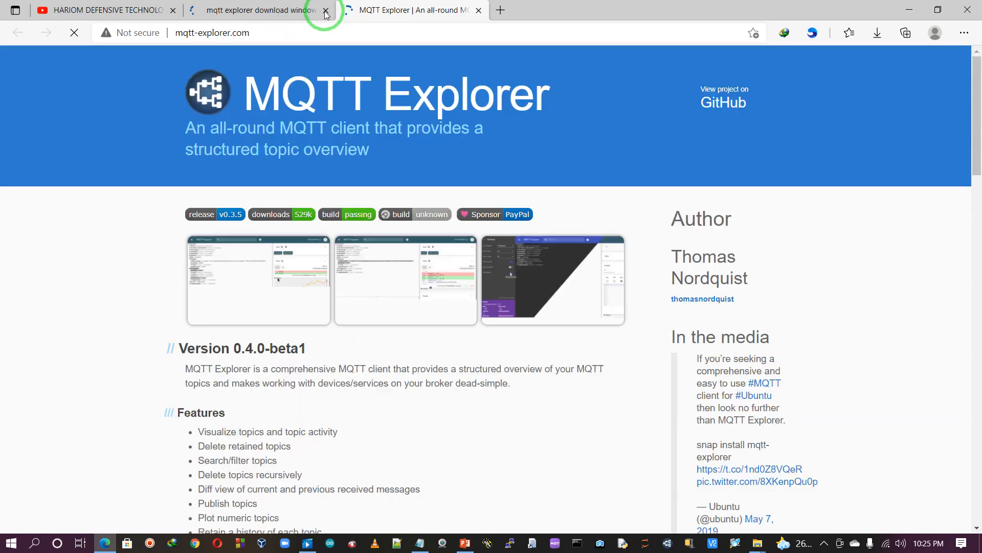
click(326, 10)
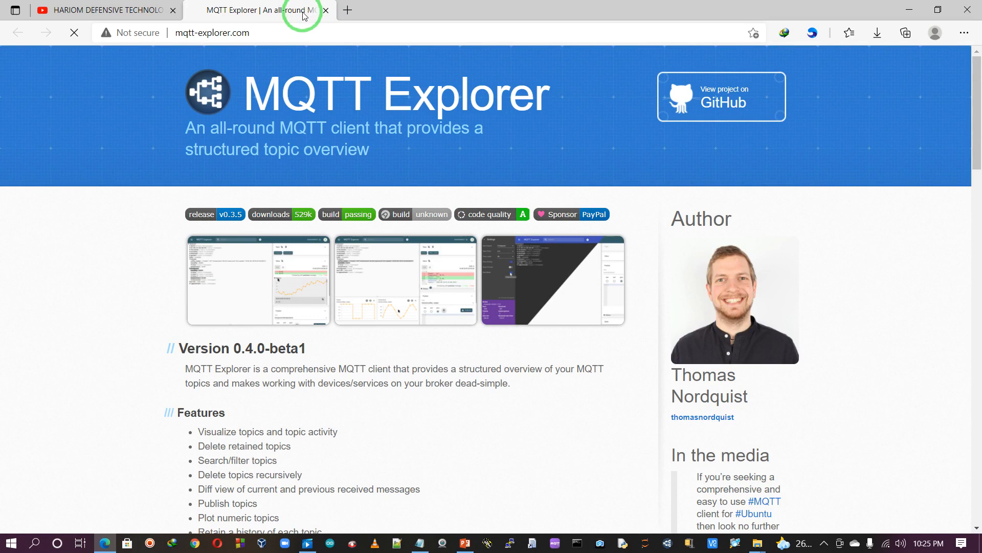
click(172, 11)
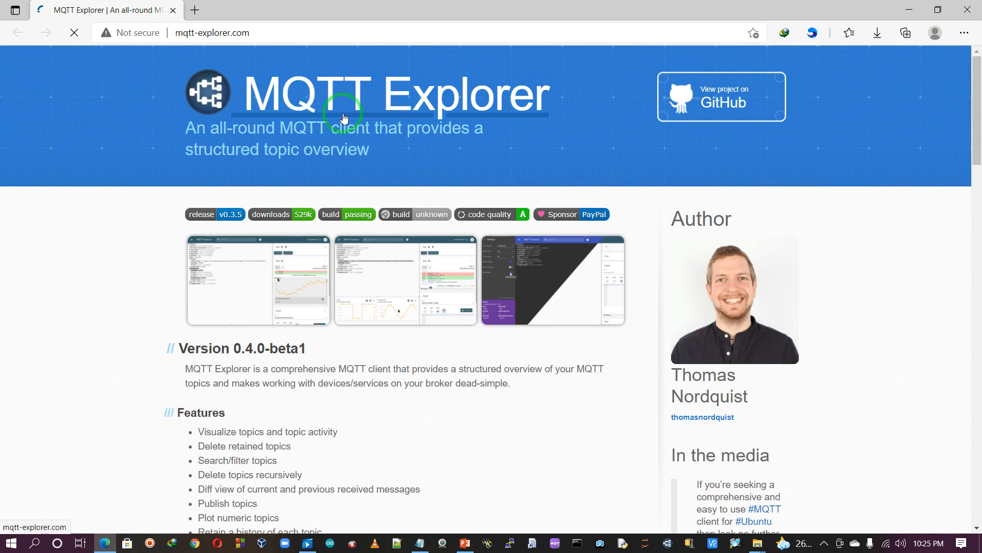
- Open the MQTT Explorer releases page on GitHub and browse to the v0.3.5 release assets
click(277, 218)
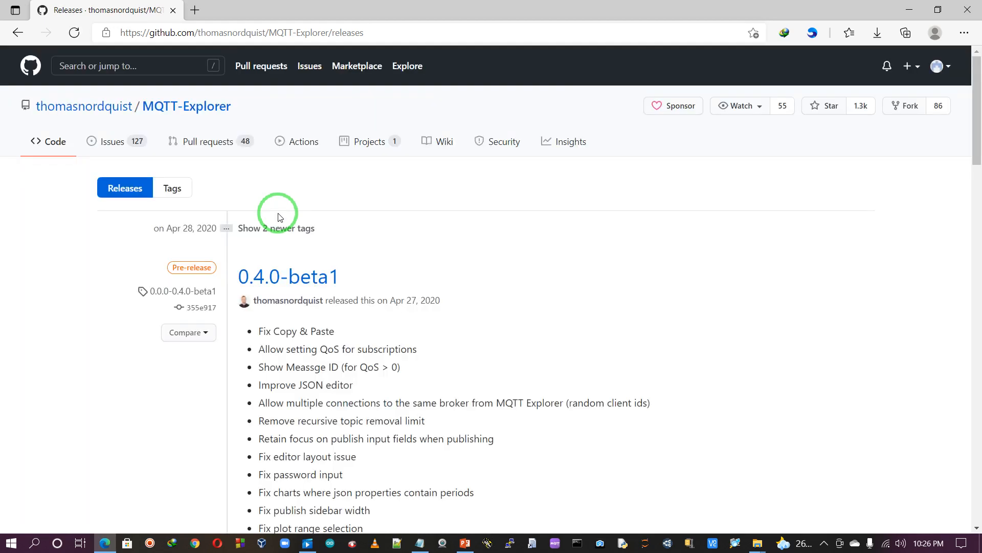
scroll(149, 352, down, 8)
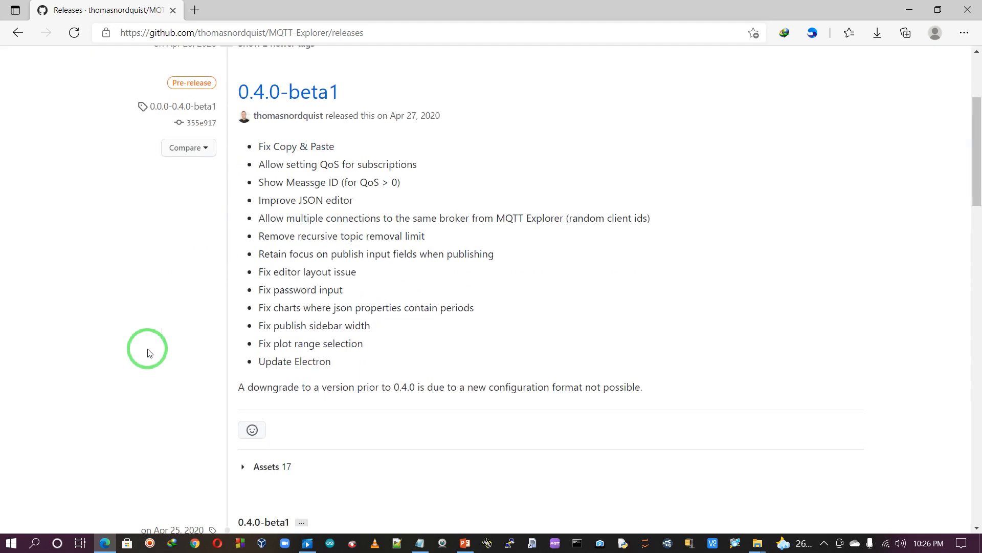
scroll(148, 352, down, 12)
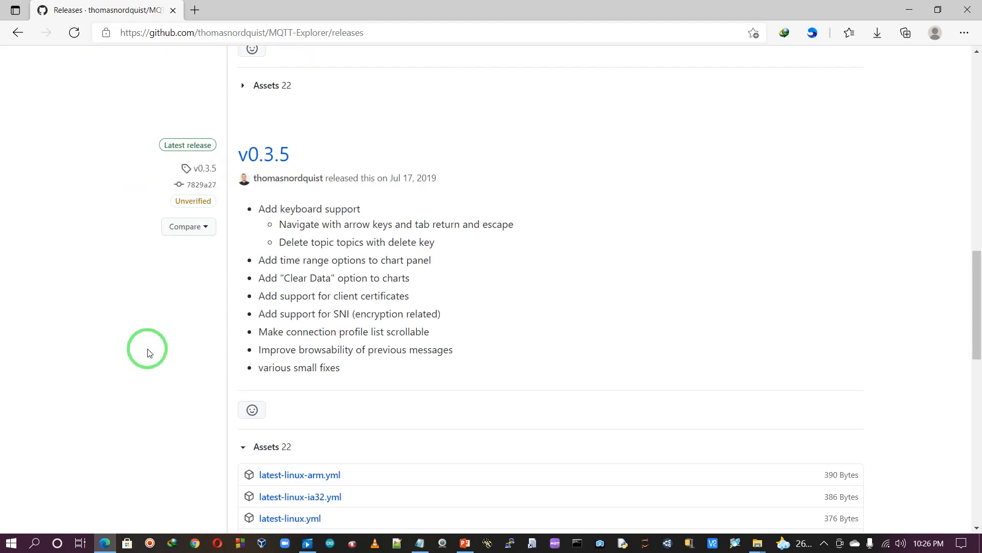
scroll(148, 352, down, 4)
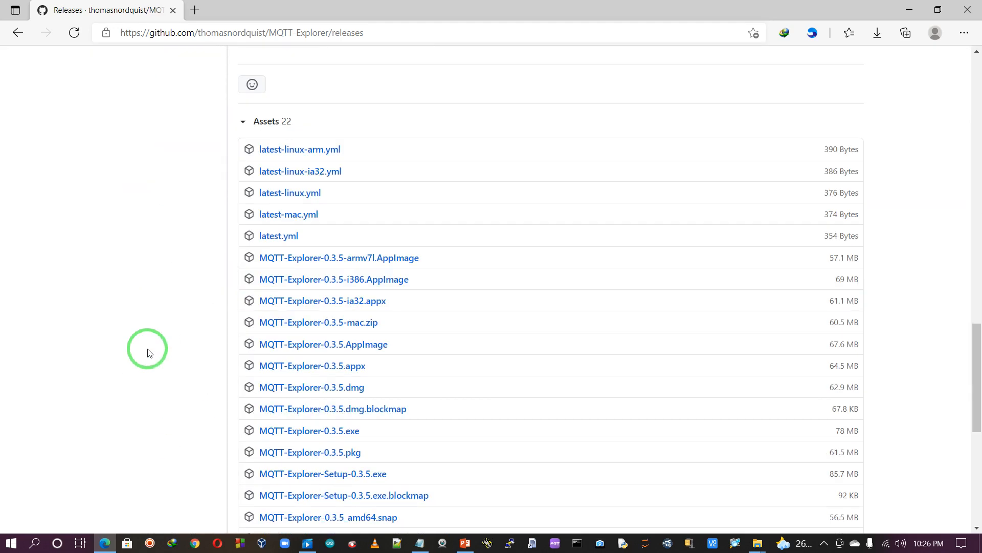
scroll(148, 352, down, 4)
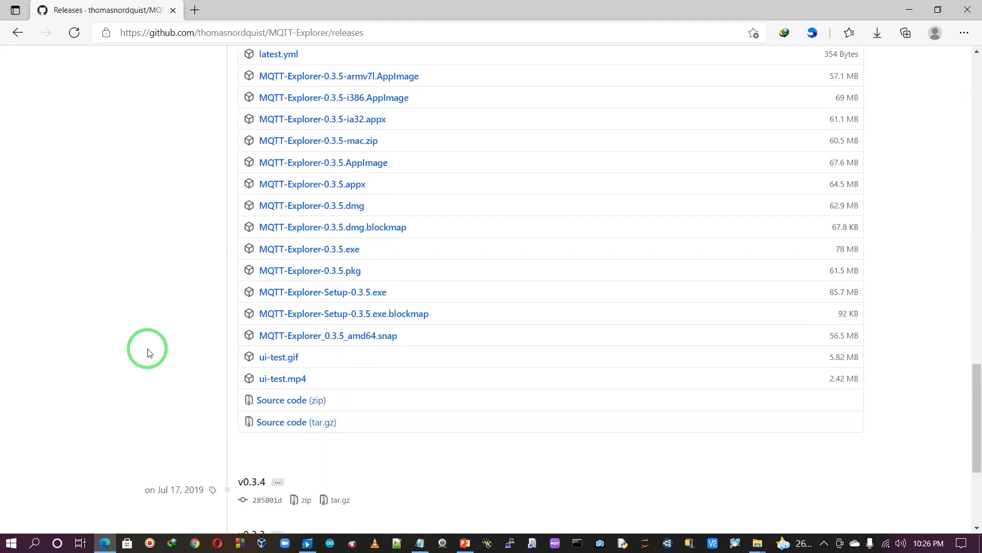
scroll(149, 352, up, 6)
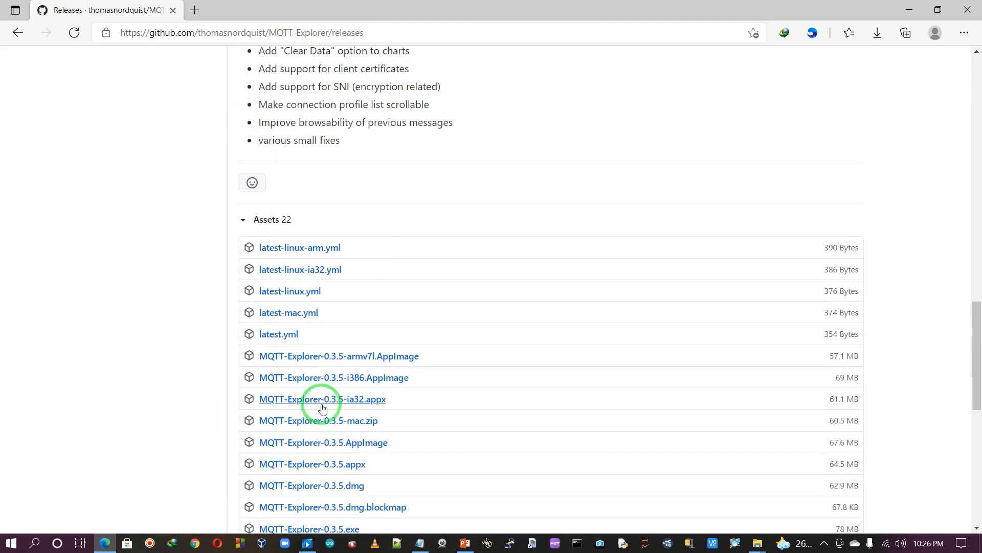
- Start downloading MQTT-Explorer-0.3.5-i386.AppImage from the v0.3.5 assets and pause that download
right_click(370, 381)
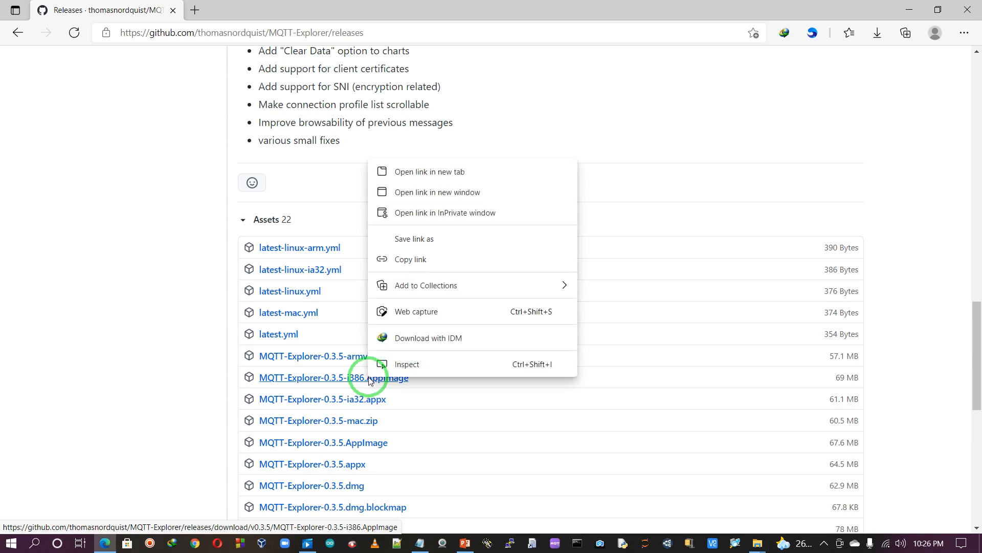
click(416, 171)
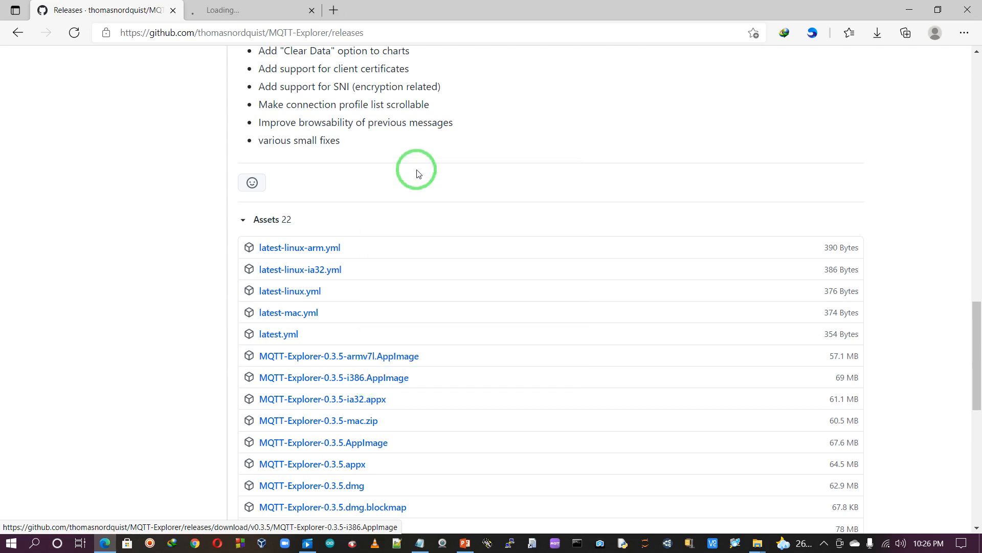
click(237, 11)
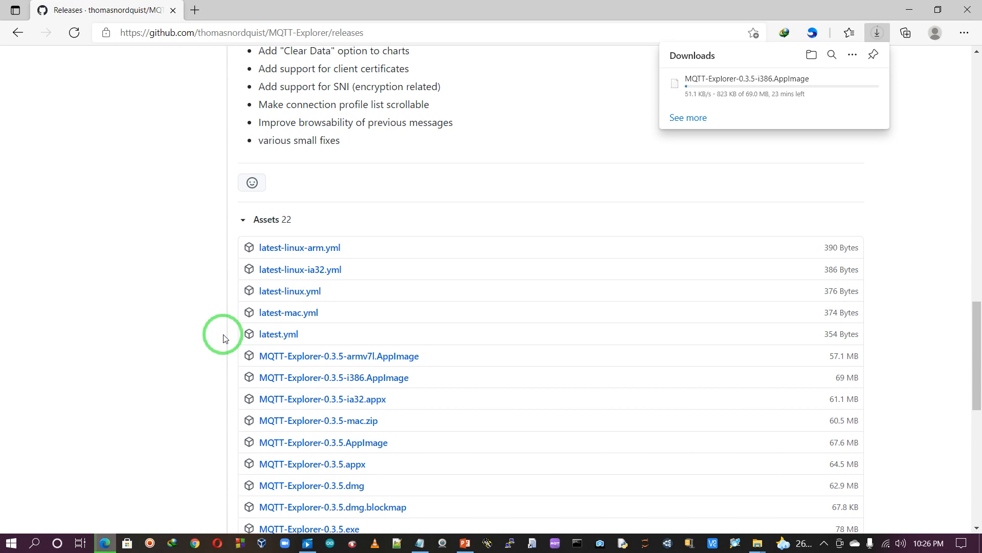
scroll(224, 338, down, 5)
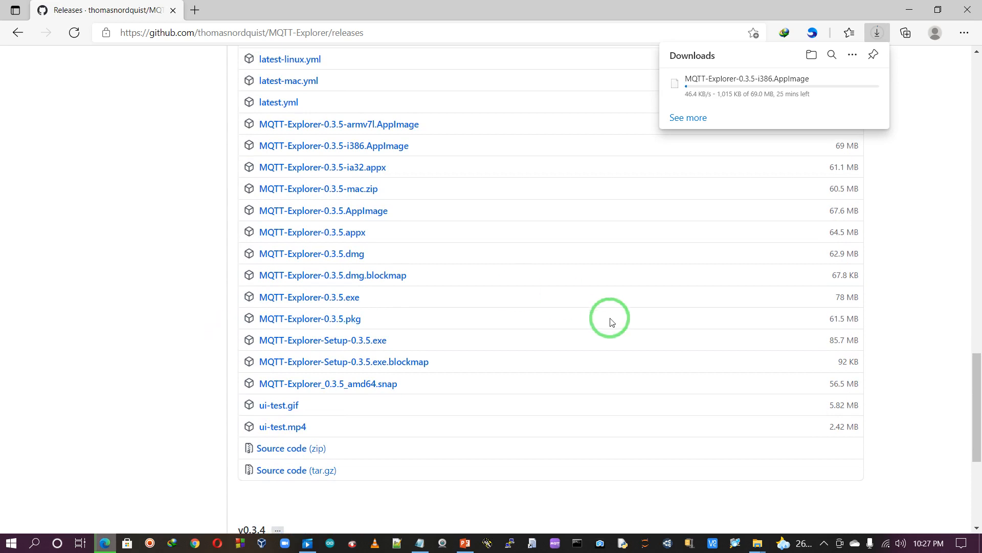
mouse_move(737, 93)
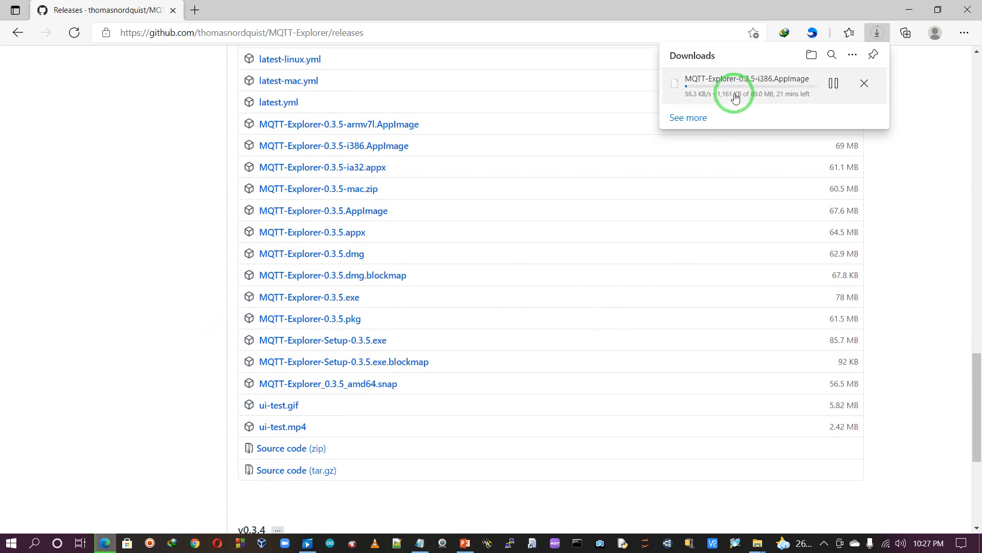
click(833, 85)
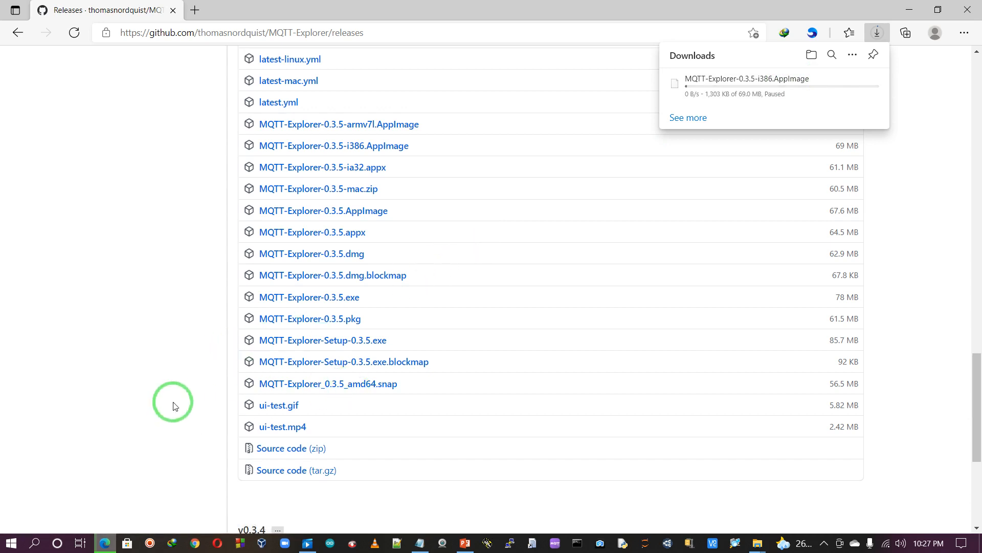
click(319, 341)
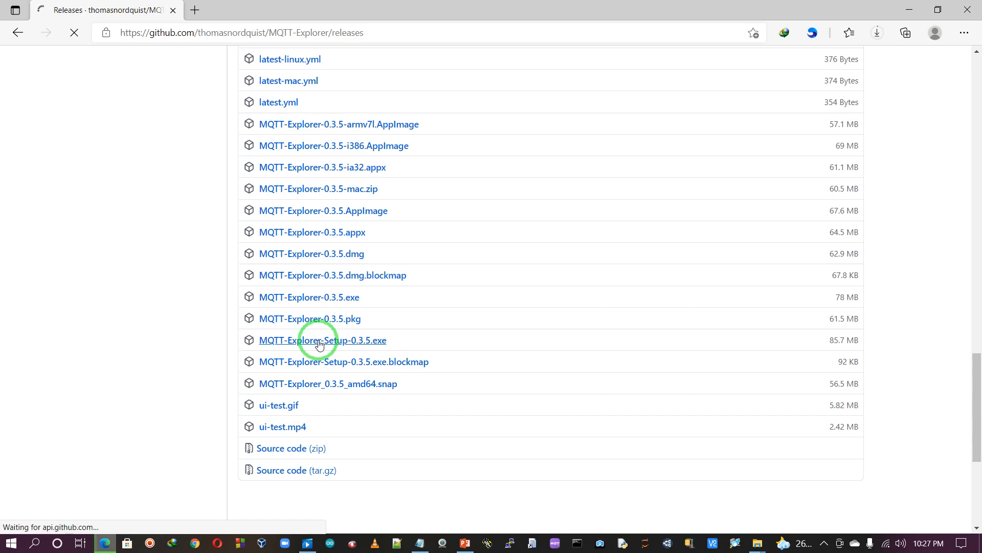
scroll(173, 334, up, 15)
scroll(174, 334, up, 10)
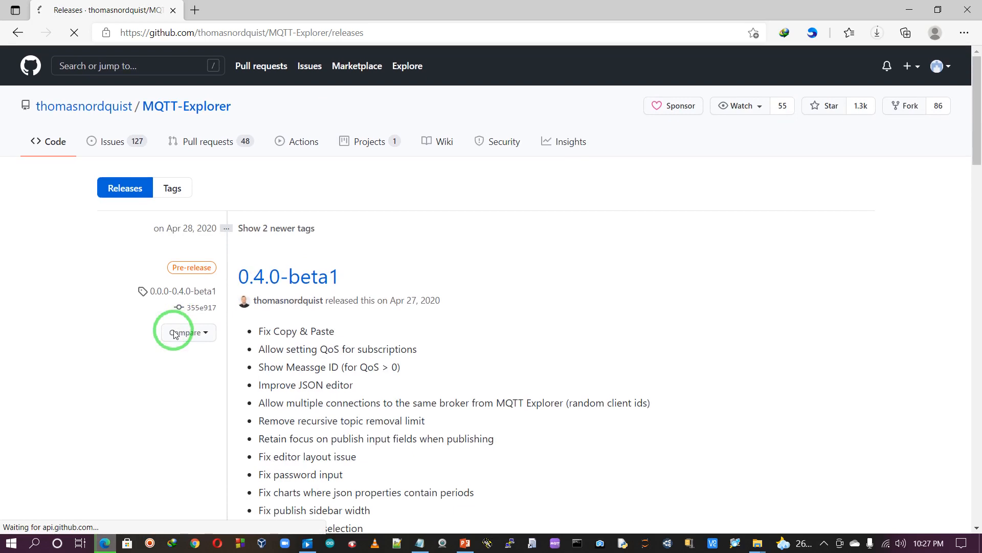
scroll(173, 334, down, 12)
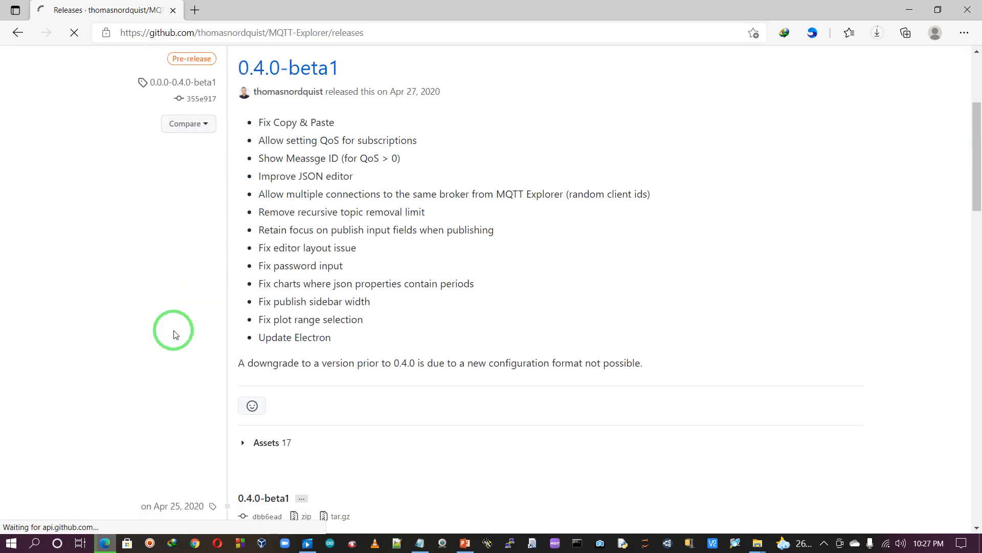
scroll(174, 334, down, 3)
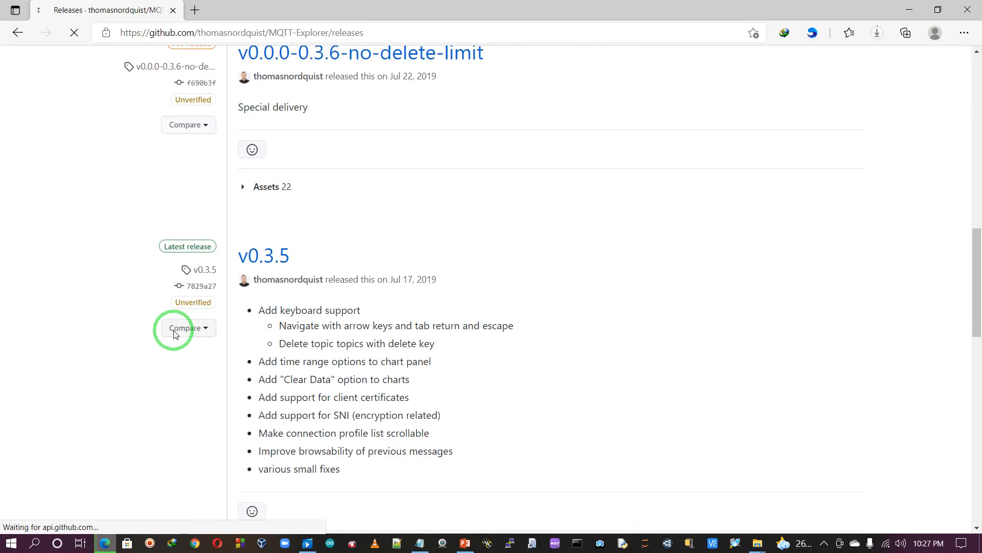
scroll(173, 334, down, 9)
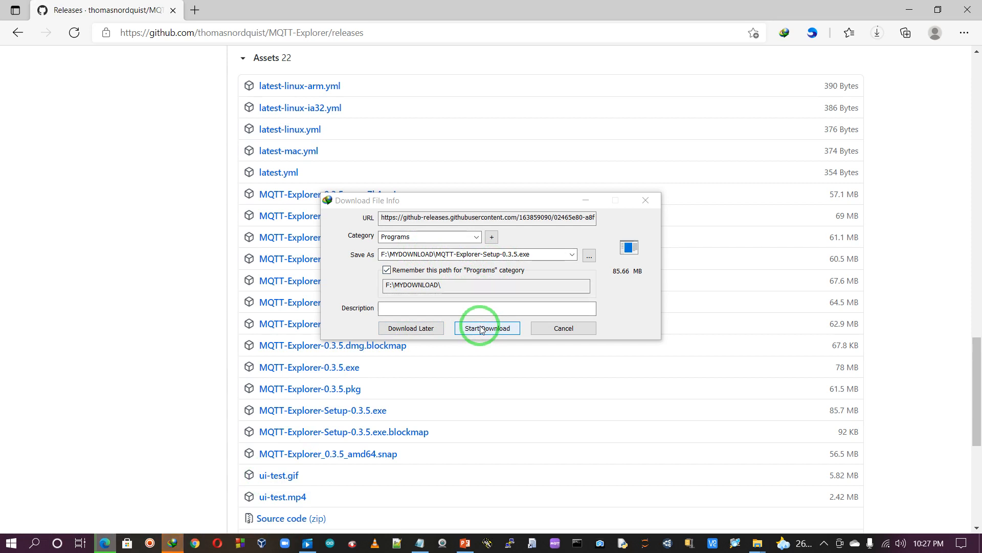
click(563, 329)
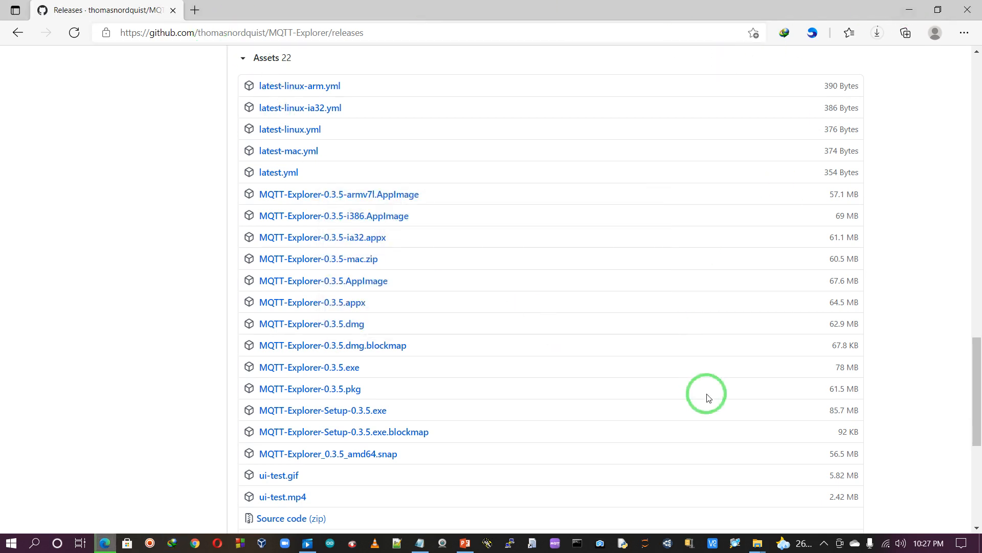
- Check the MQTT-Explorer-Setup-0.4.0-beta1 installer in the MYDOWNLOAD folder and open the MQTT Explorer application
click(757, 544)
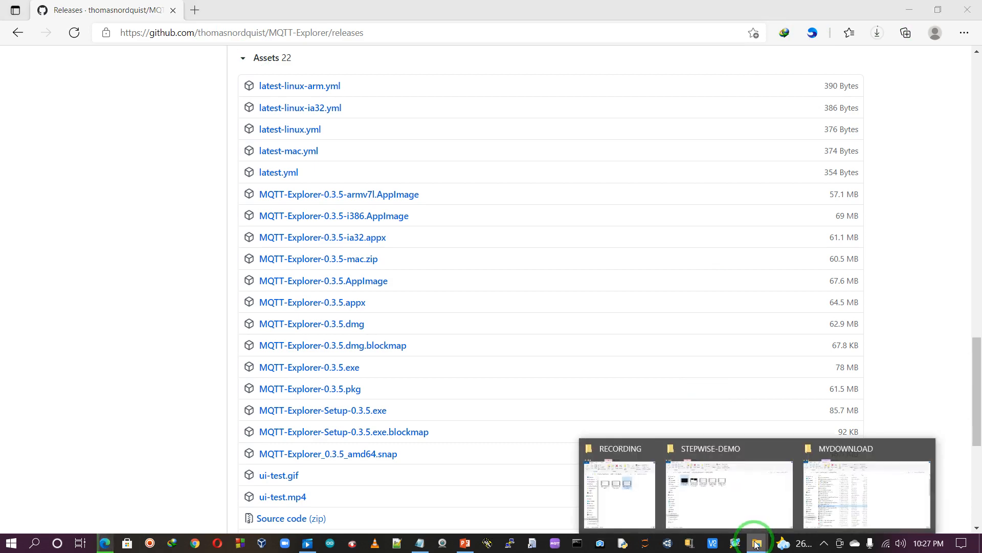
click(844, 491)
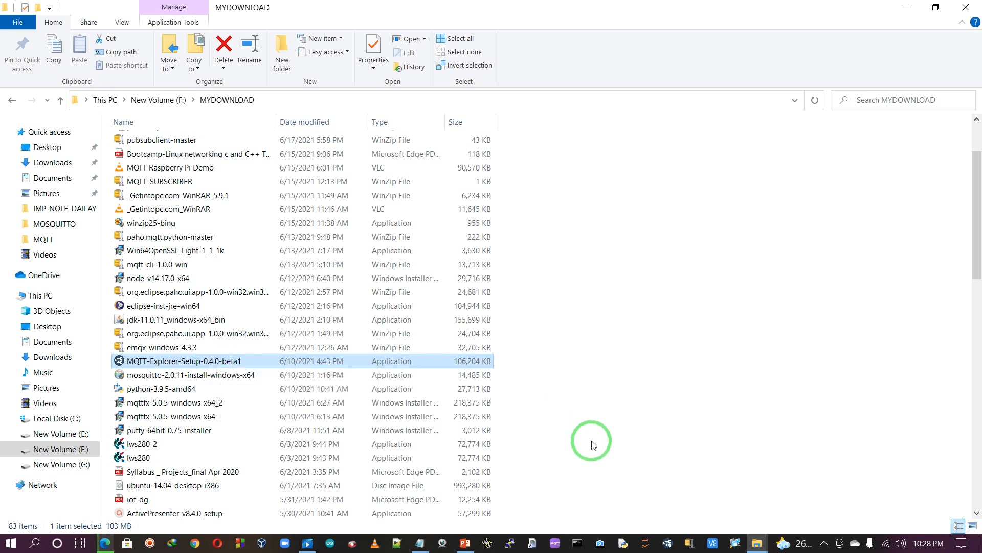
click(668, 546)
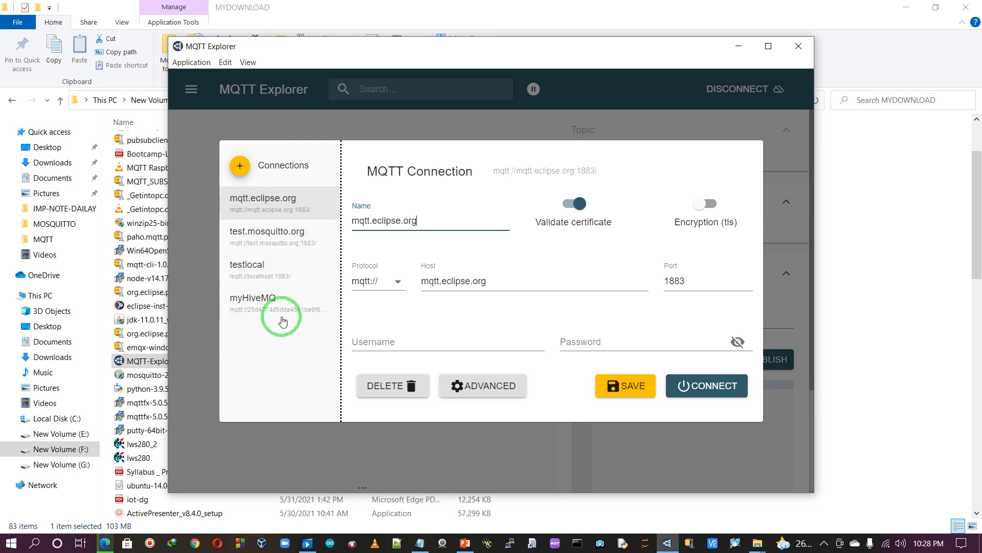
- Rename the saved testlocal connection to testlocalhost
click(247, 267)
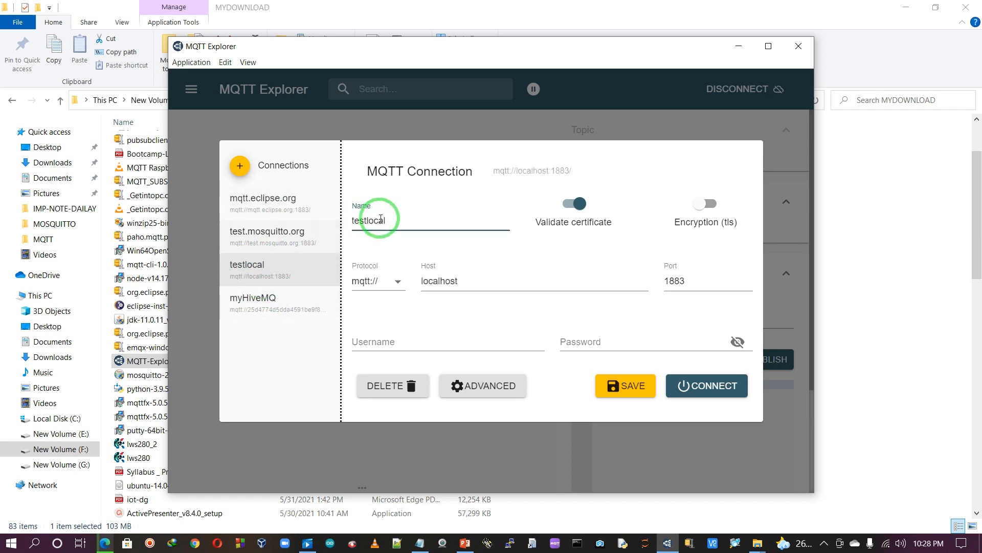
key(BackSpace)
key(BackSpace)
key(BackSpace)
key(BackSpace)
key(BackSpace)
key(BackSpace)
key(BackSpace)
key(BackSpace)
key(BackSpace)
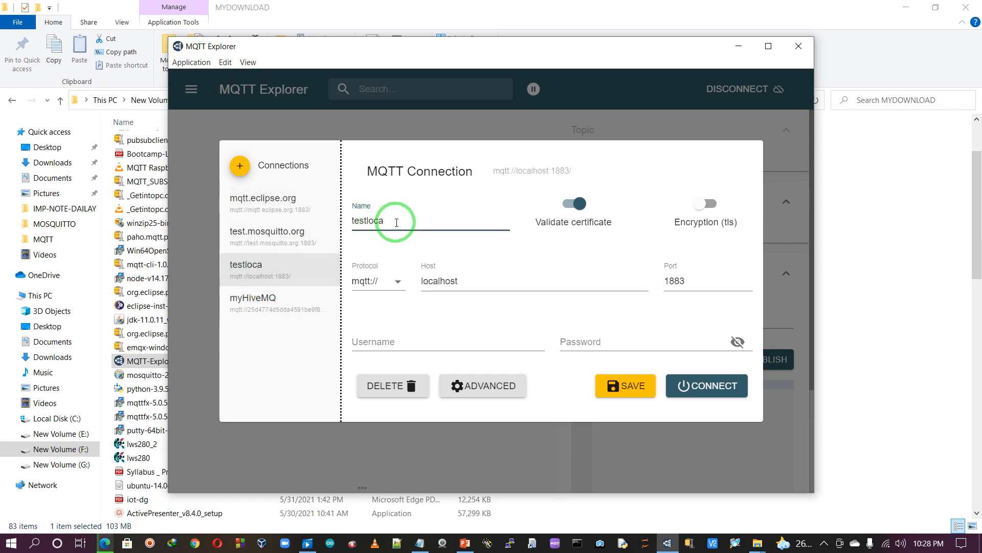
text(testlocalhost)
- Set the testlocalhost connection's host to 127.0.0.1 and try to connect to the broker
click(458, 280)
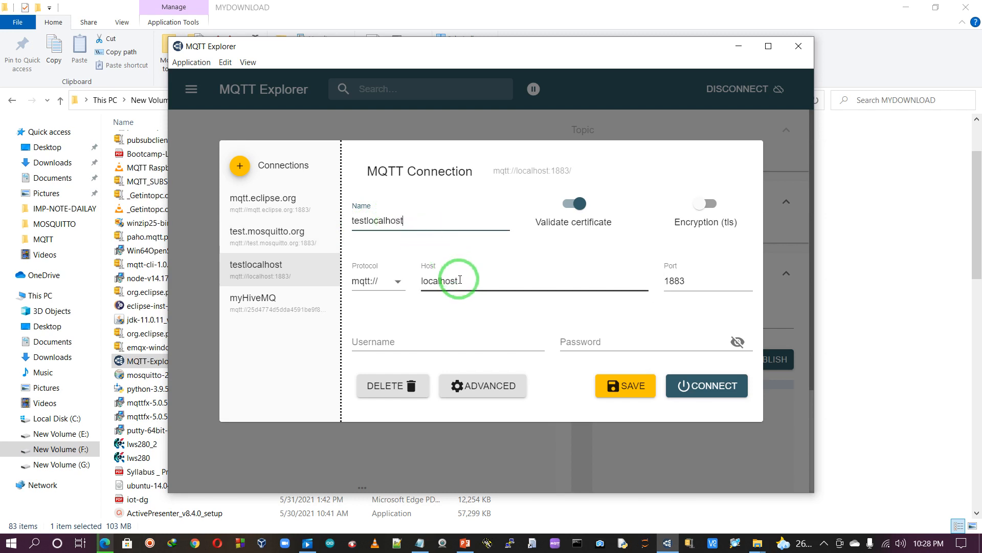
key(BackSpace)
key(BackSpace)
key(BackSpace)
key(BackSpace)
key(BackSpace)
key(BackSpace)
key(BackSpace)
key(BackSpace)
key(BackSpace)
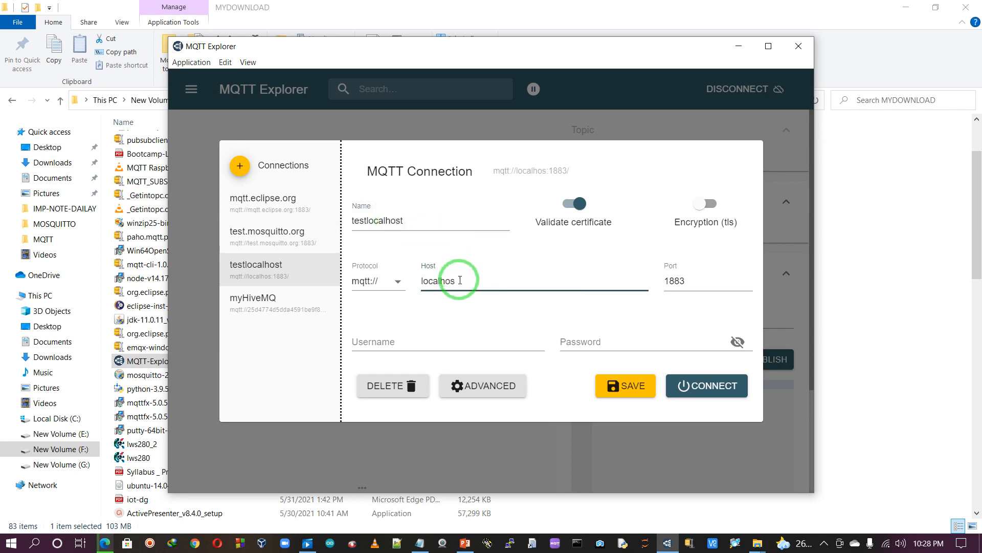
text(127.0.0.1)
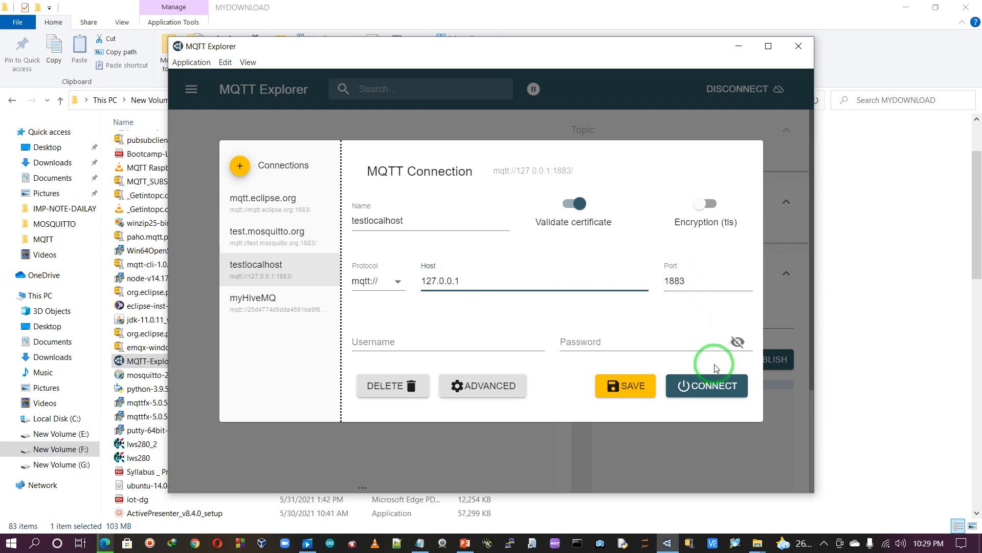
click(715, 392)
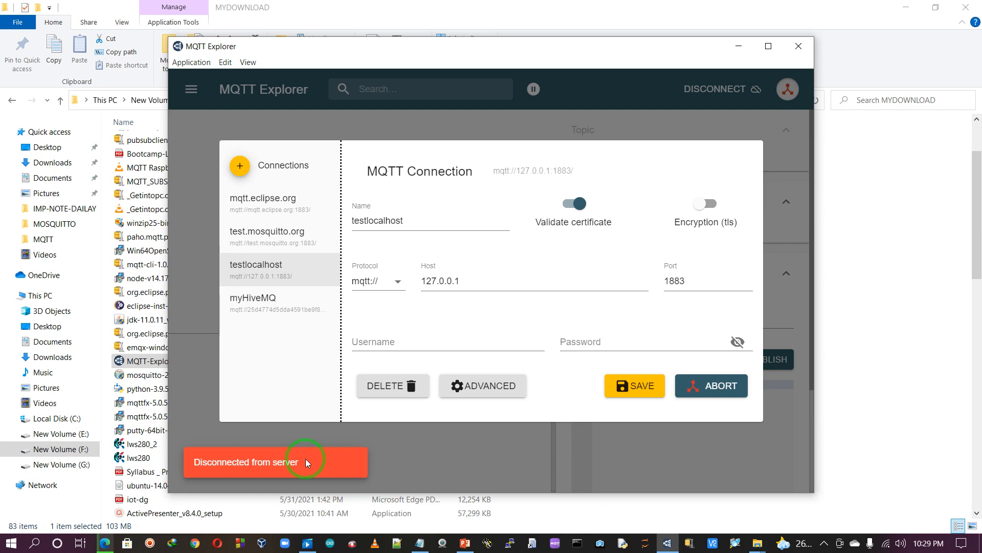
- Switch to Windows Services, start the Mosquitto Broker service, and close the Services window
click(15, 544)
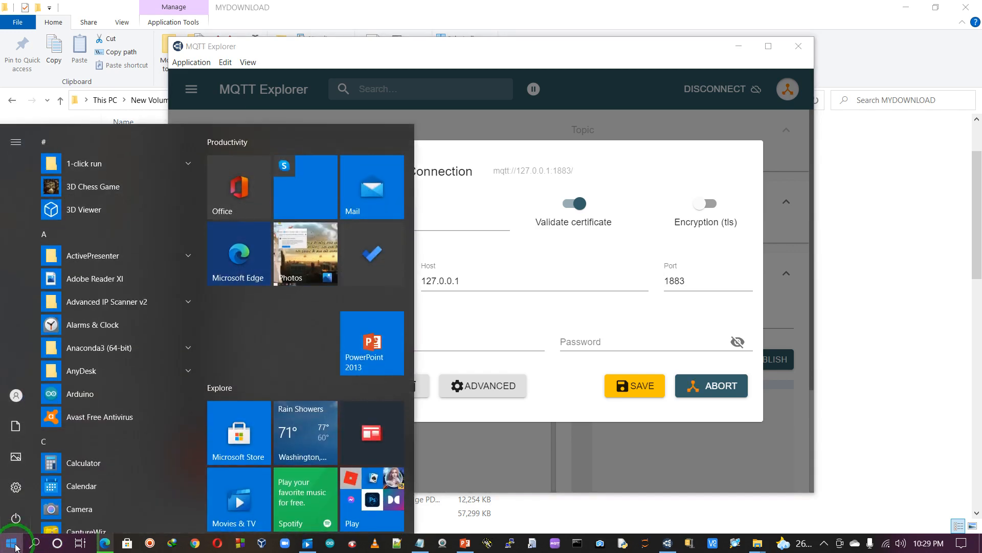
text(se)
click(15, 546)
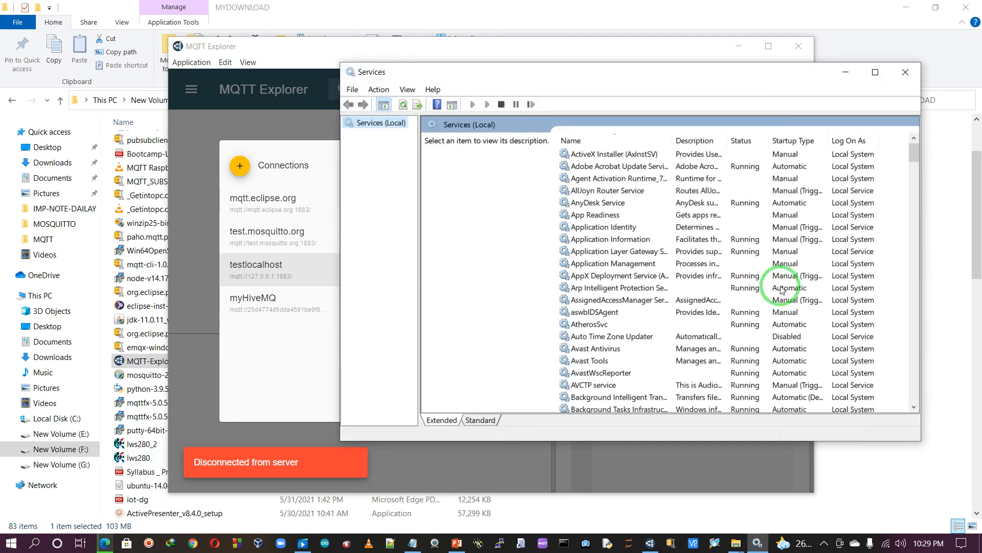
click(593, 339)
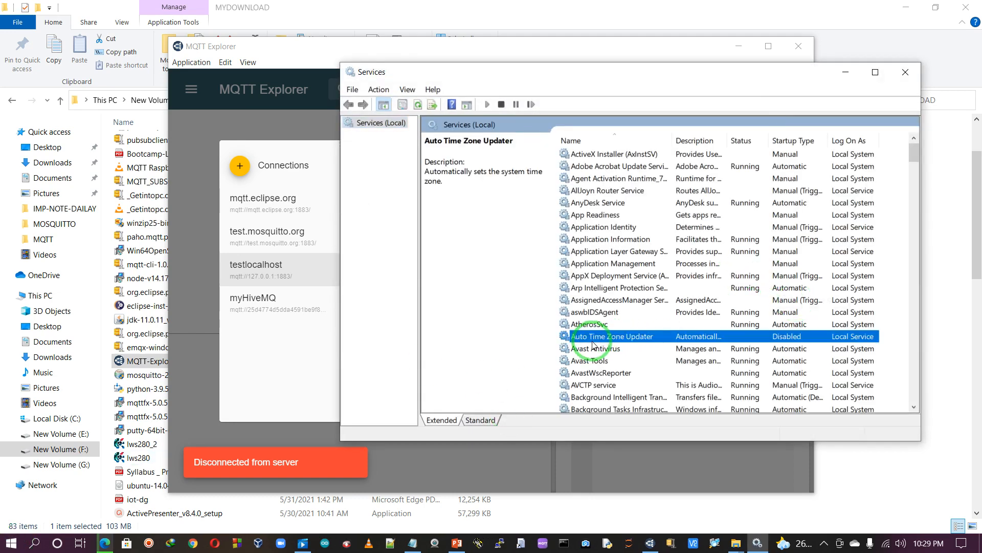
key(m)
click(609, 372)
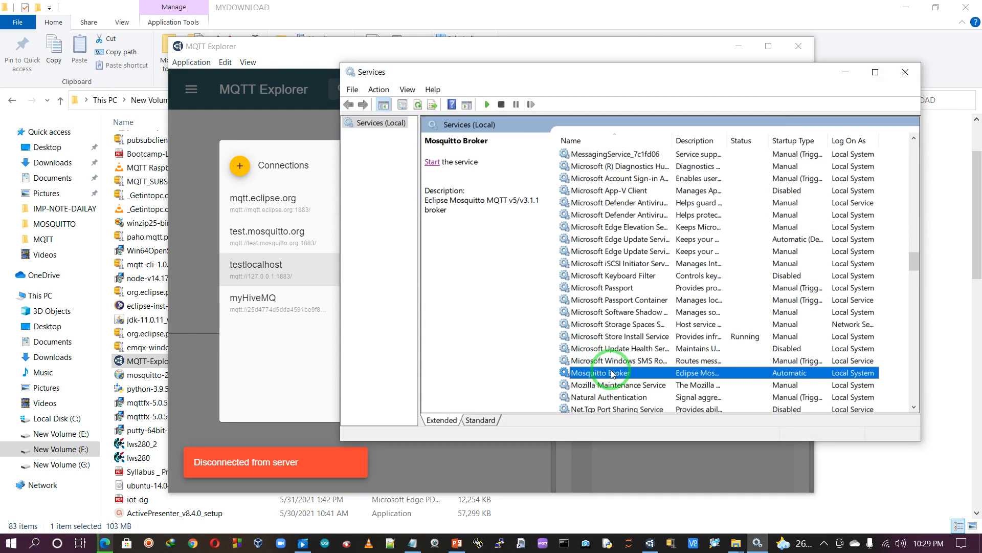
right_click(655, 374)
click(682, 381)
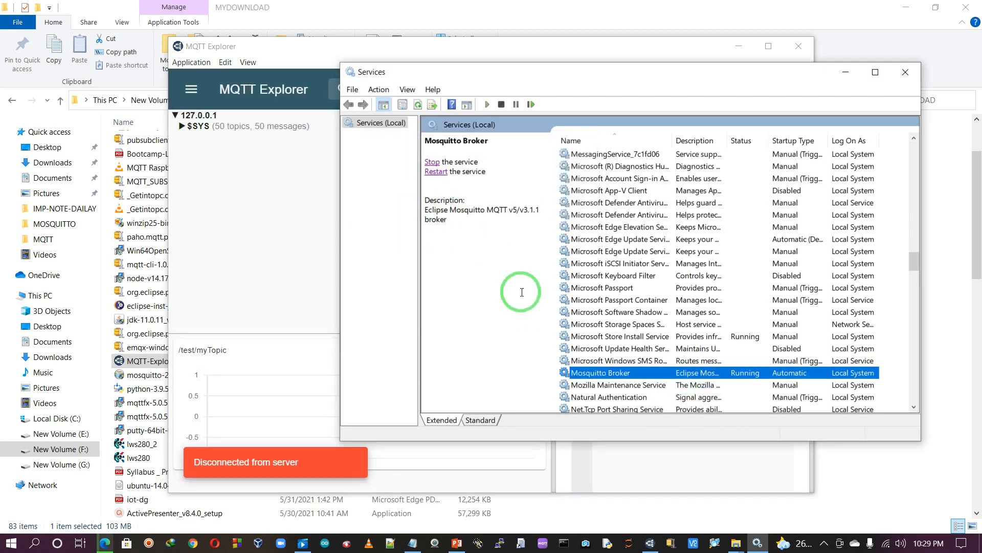
click(904, 73)
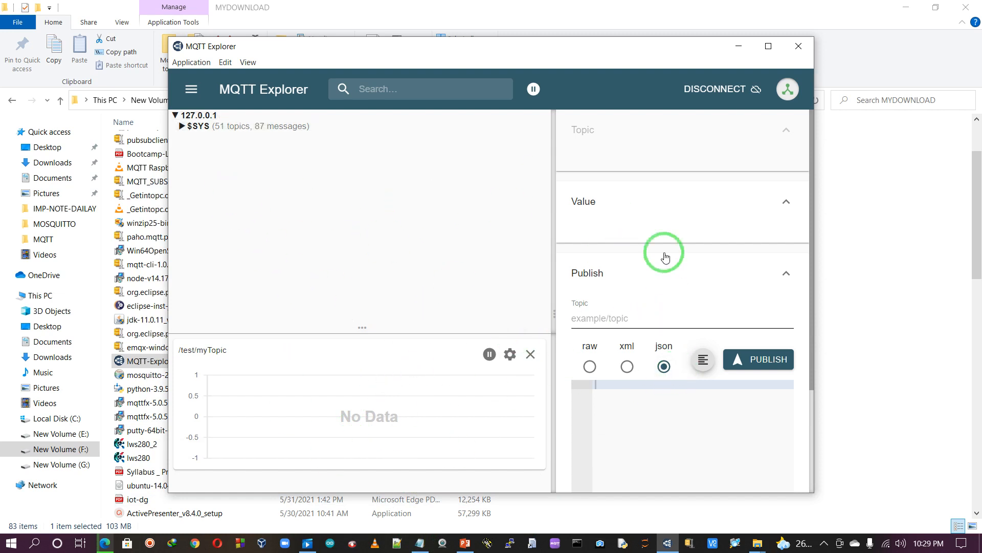
- Maximize MQTT Explorer and prepare a message for topic /Test/myTopic1 with the text HELLO FROM MQTT EXPLORER
click(768, 46)
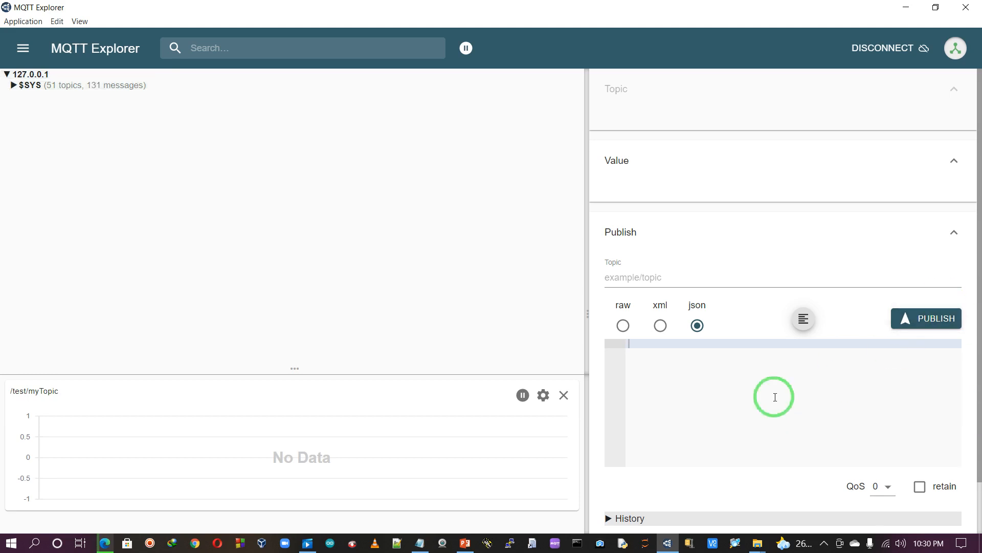
click(629, 277)
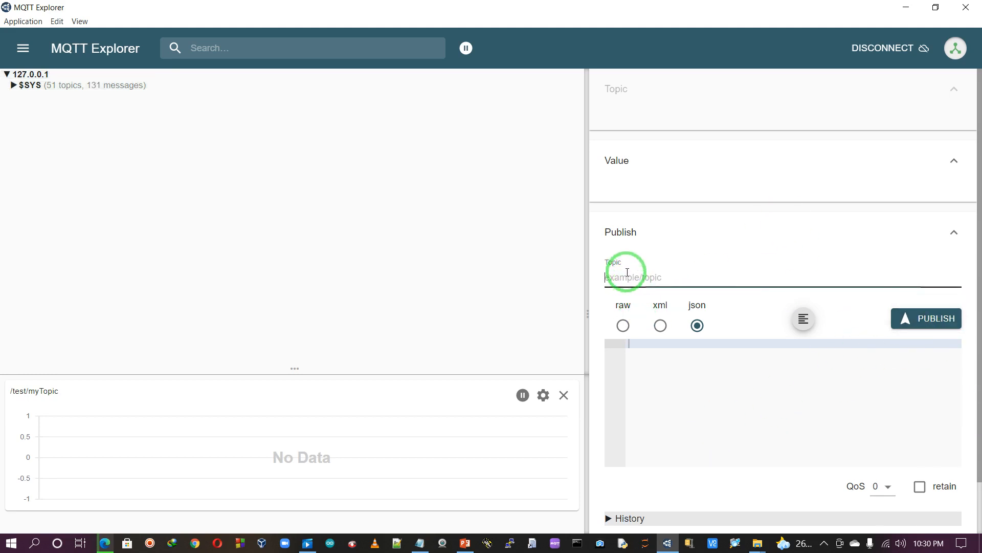
text(/Test/myTopic1)
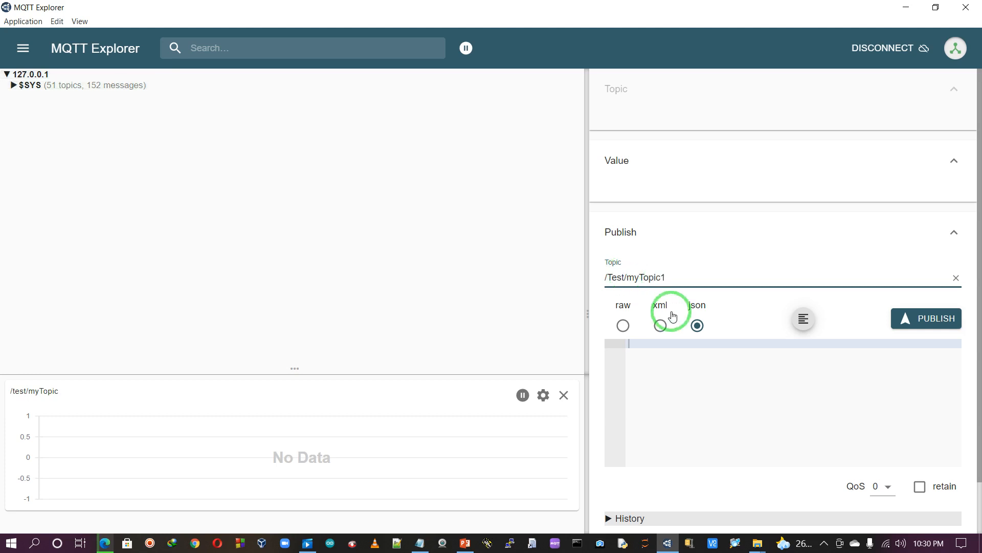
click(643, 344)
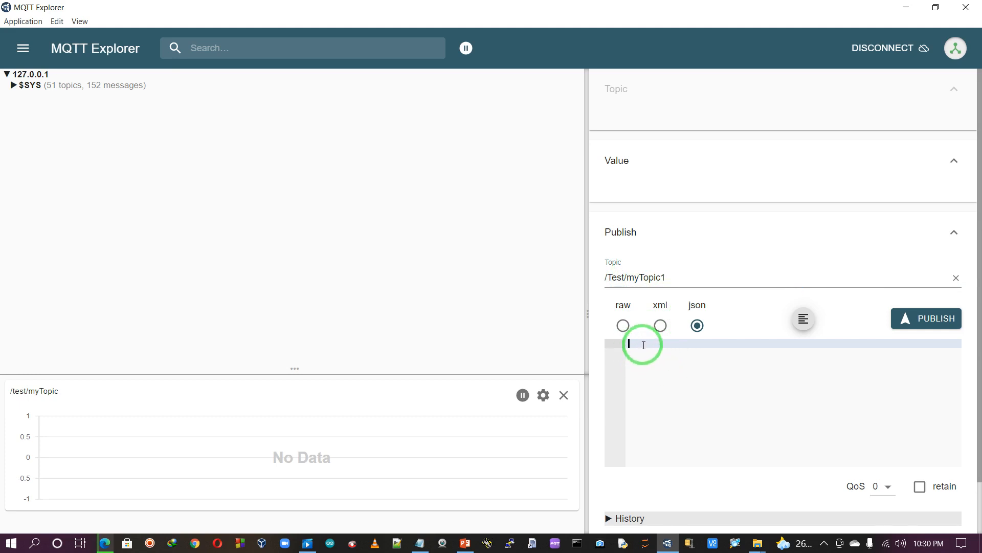
text(HELLO FROM MQTT EXPLORER)
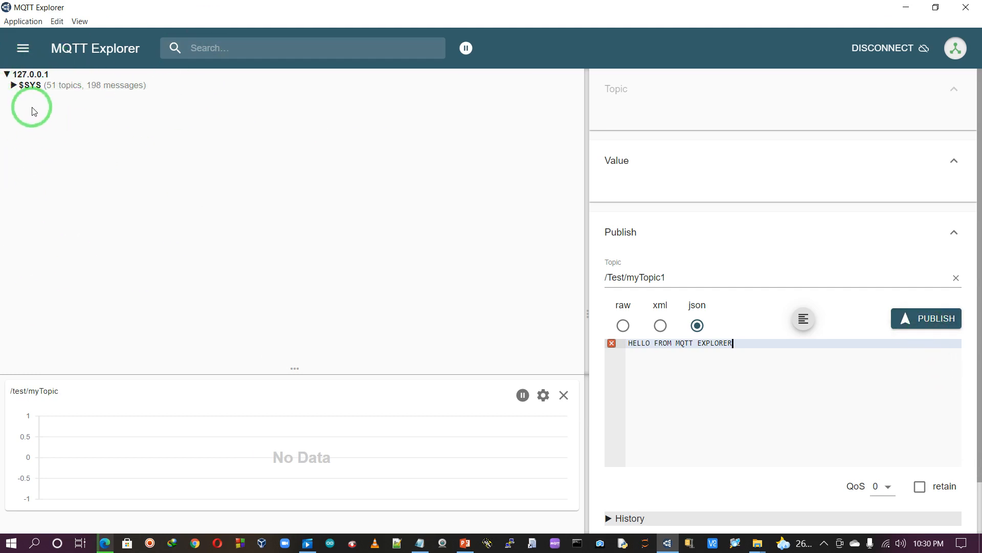
- Examine the broker's version and uptime topics under $SYS, and collapse the $SYS tree again
click(14, 86)
click(19, 97)
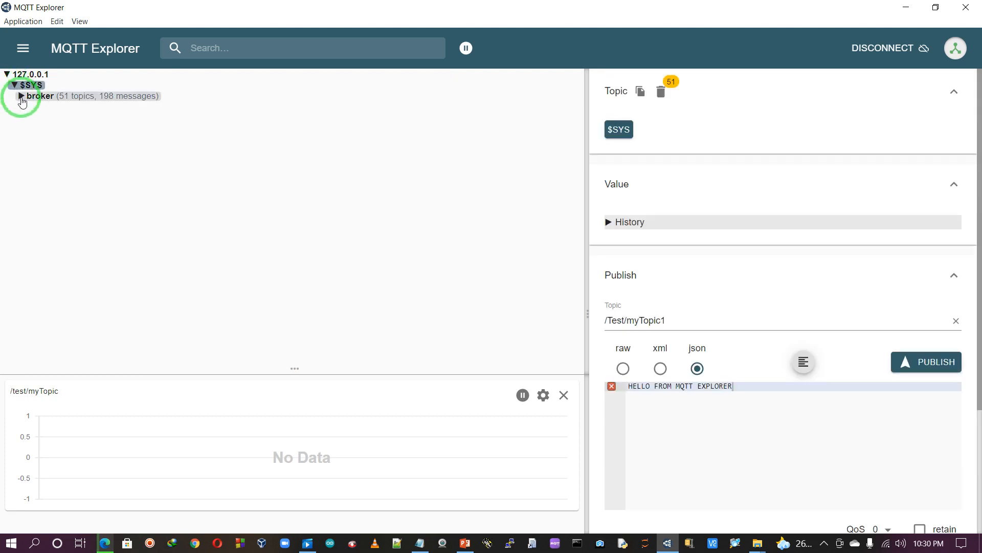
click(37, 107)
click(39, 114)
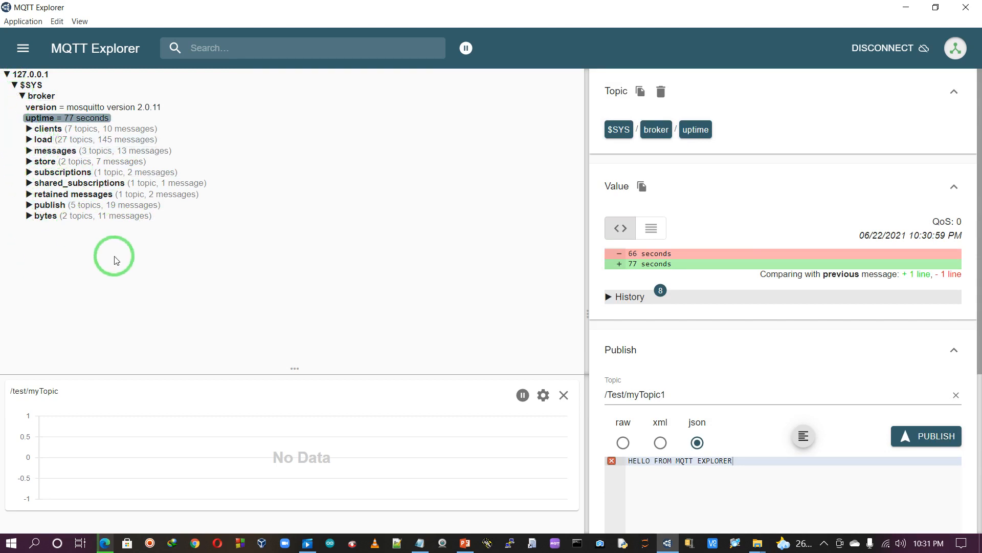
click(19, 96)
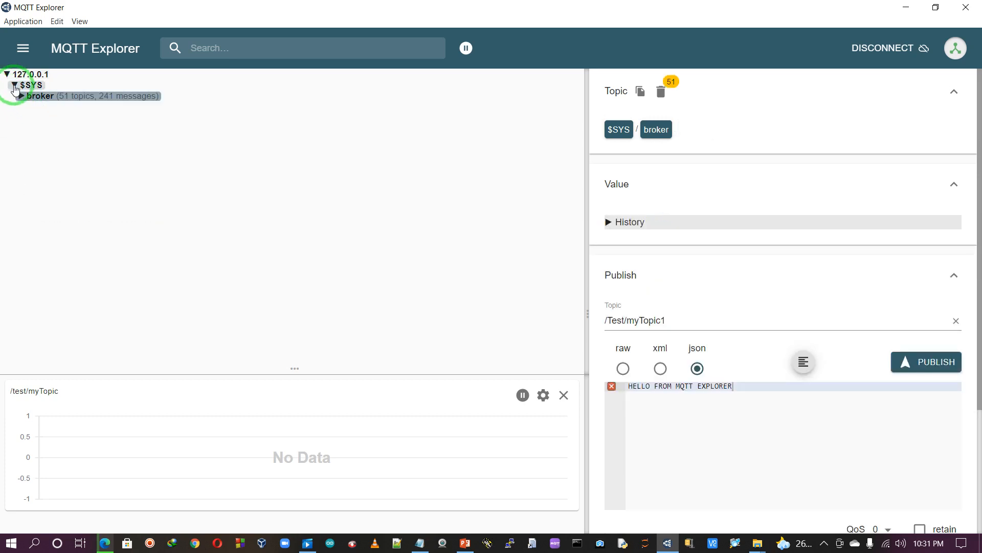
click(15, 85)
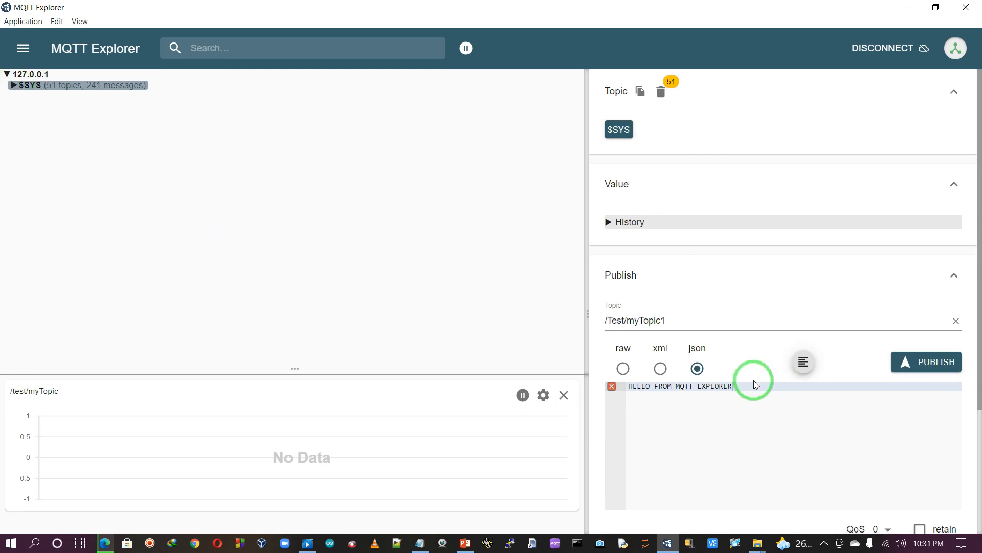
- Publish the prepared message to /Test/myTopic1 and expand the topic tree to view myTopic1's value
click(929, 367)
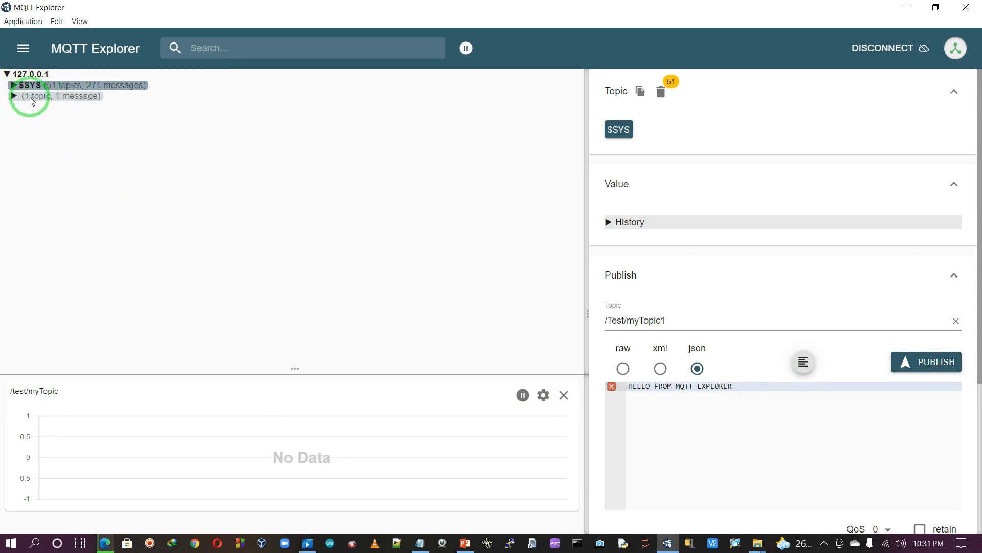
click(11, 99)
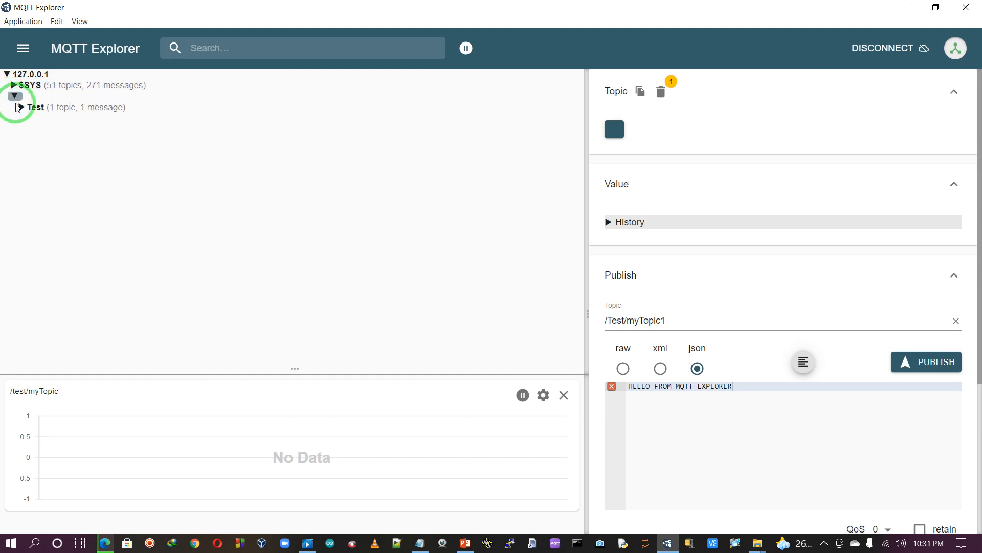
click(19, 110)
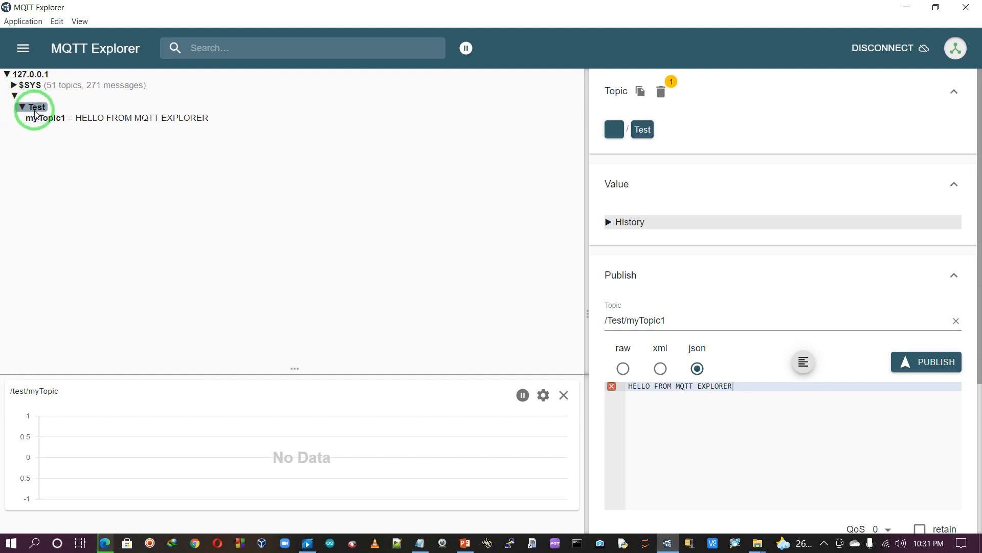
click(32, 118)
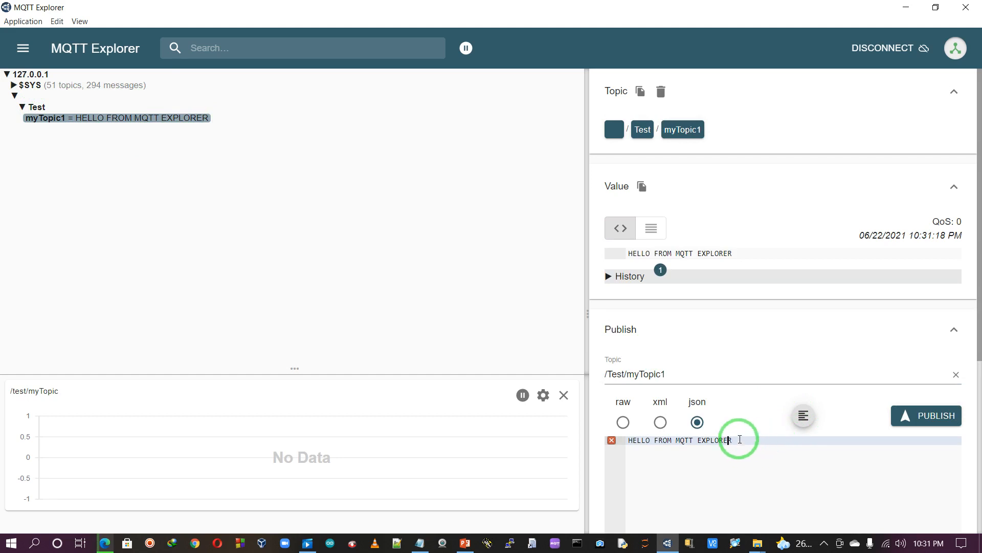
- Publish HELLO2 FROM MQTT EXPLORER followed by HELLO3 FROM MQTT EXPLORER to /Test/myTopic1
text(2)
click(937, 417)
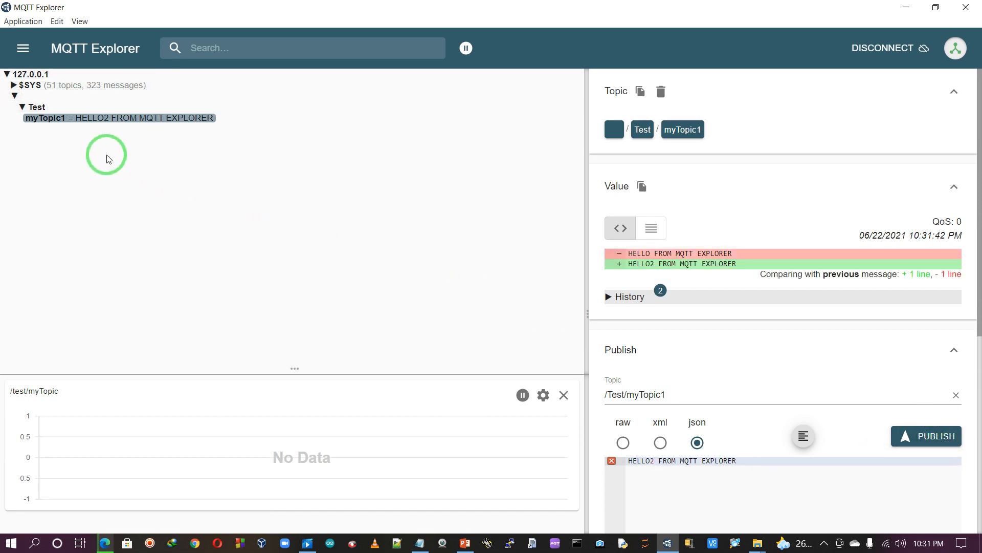
key(BackSpace)
text(3)
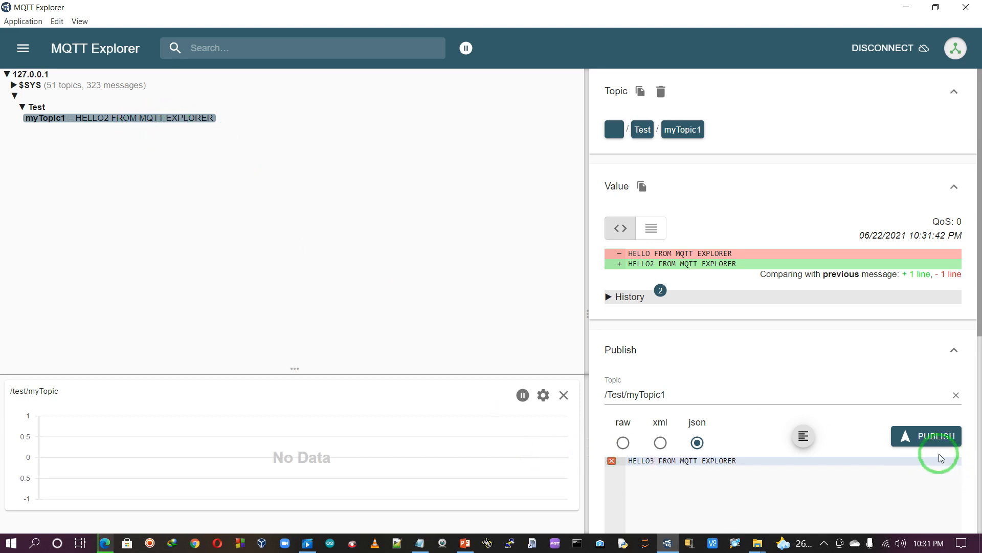
click(925, 441)
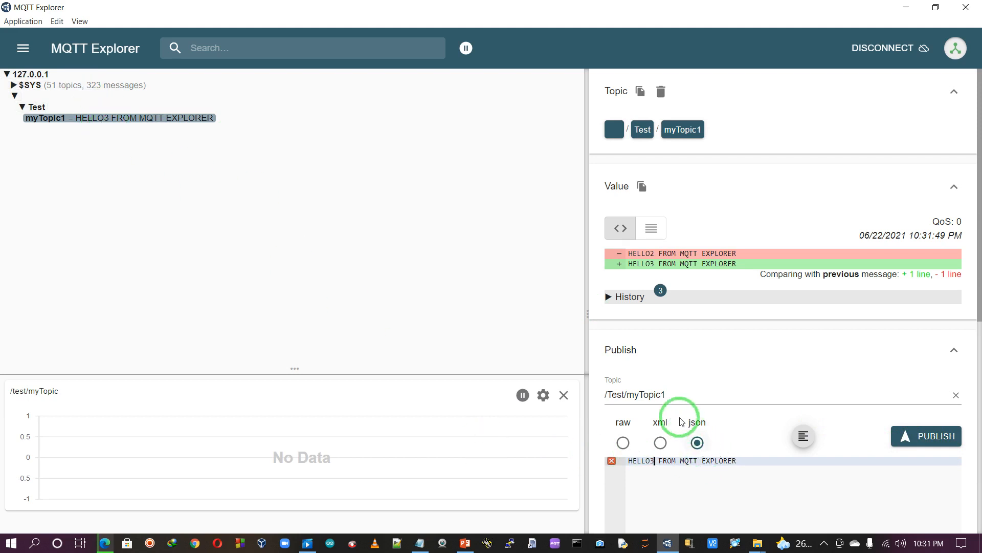
- Publish HELLO FROM MQTT EXPLORER to /Test/myTopic2 and compare the myTopic1 and myTopic2 values in the topic tree
click(672, 393)
key(BackSpace)
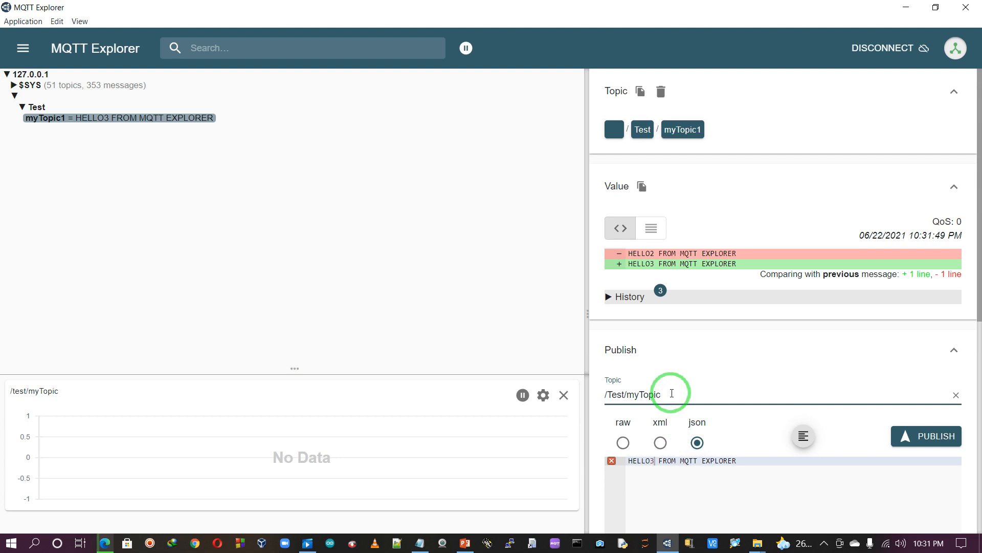
text(2)
click(744, 462)
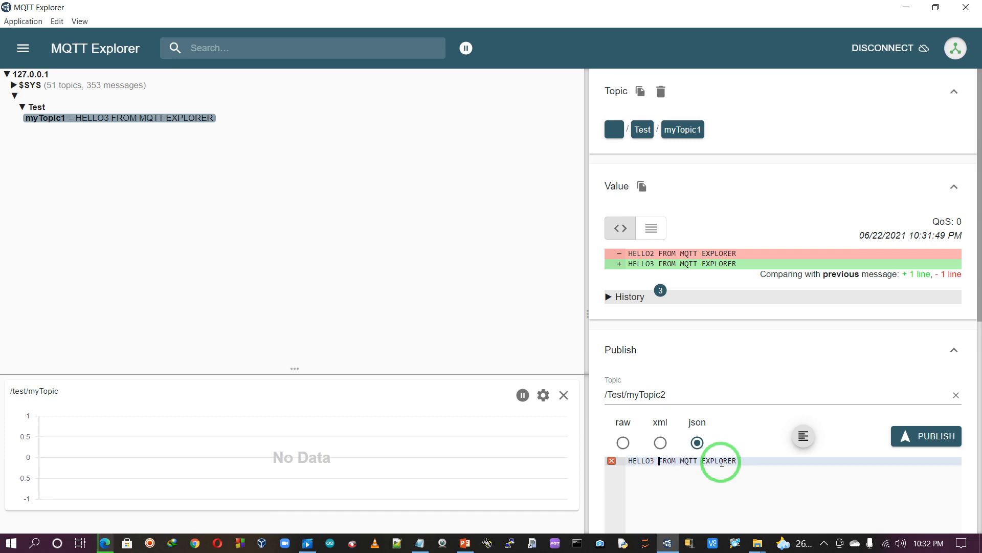
key(BackSpace)
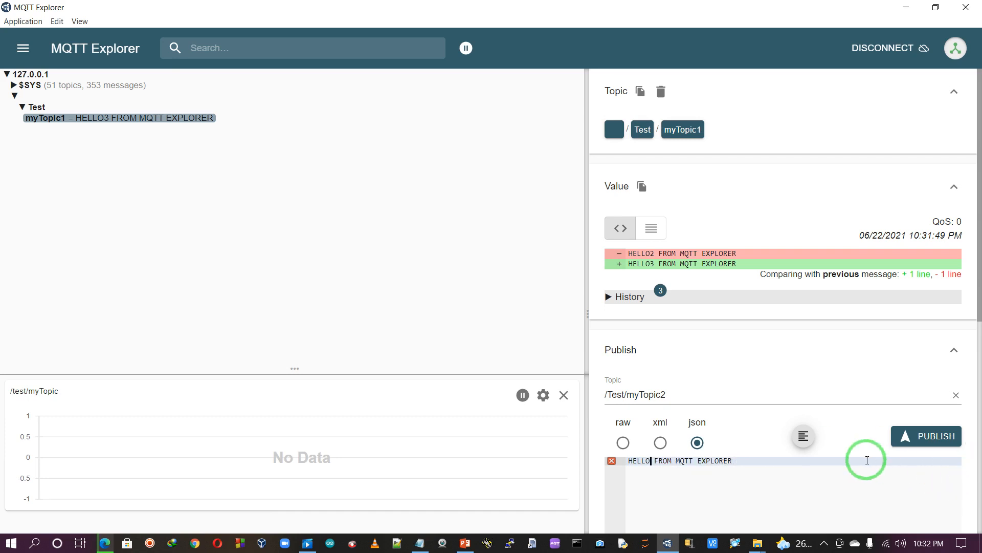
click(921, 441)
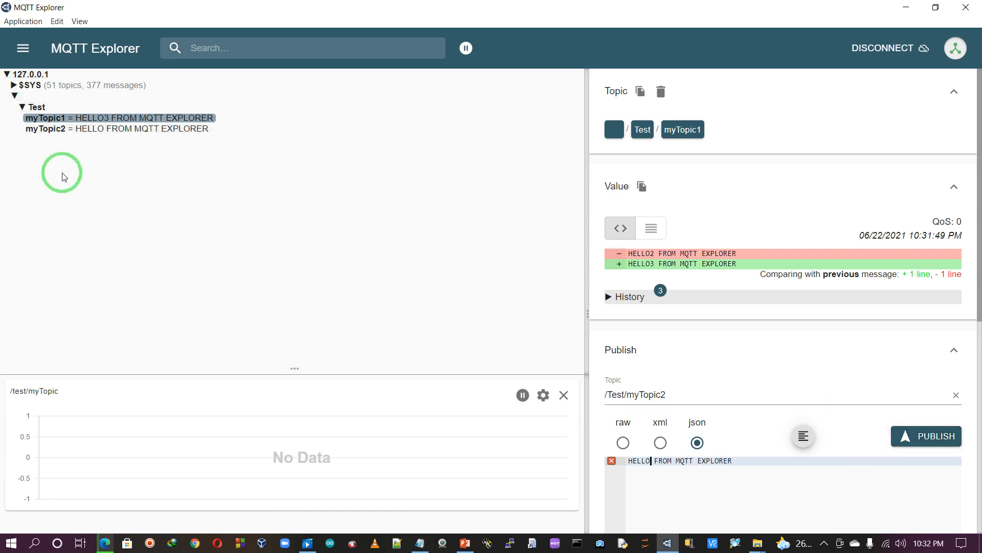
click(37, 116)
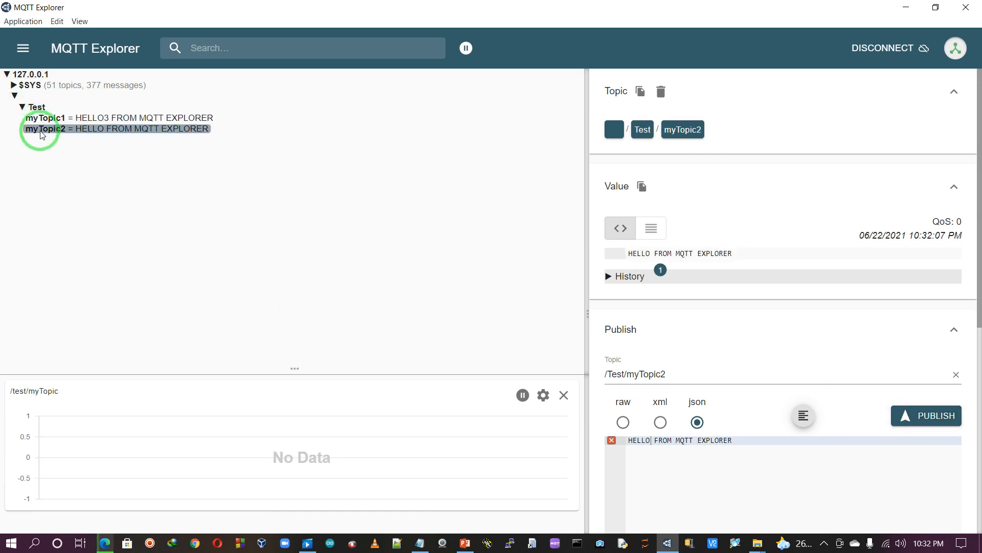
click(56, 121)
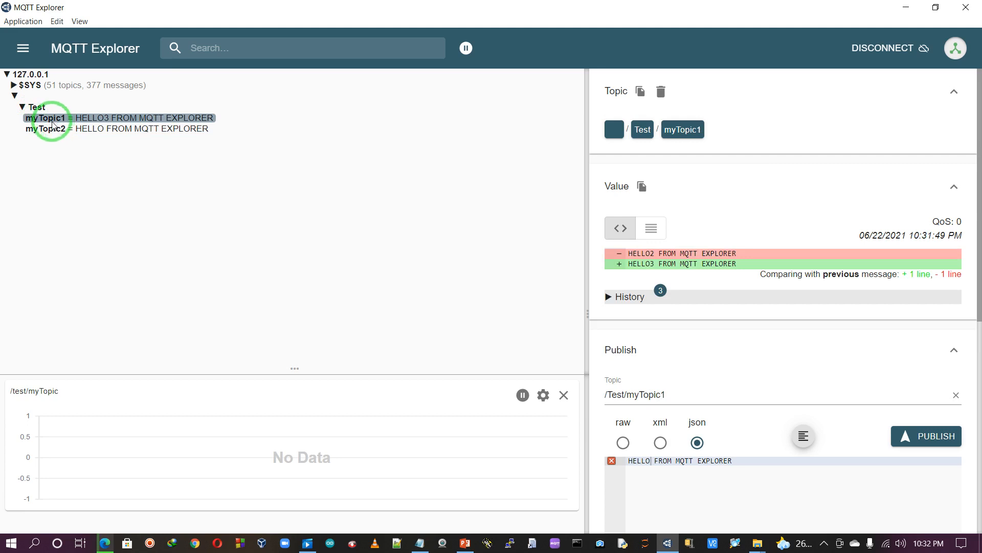
click(41, 129)
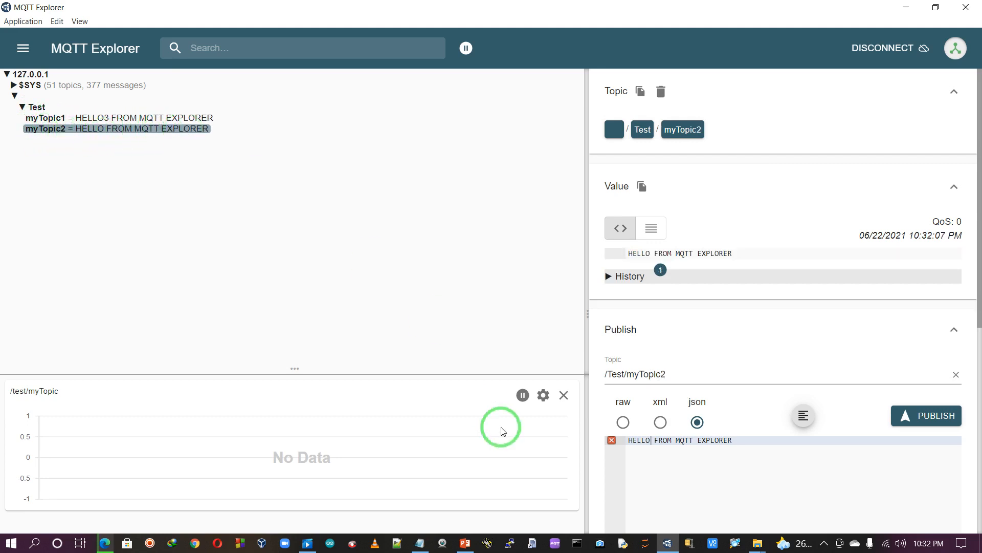
- Publish HELLO5 FROM MQTT EXPLORER followed by HELLO6 FROM MQTT EXPLORER to /Test/myTopic2
click(651, 439)
text(5)
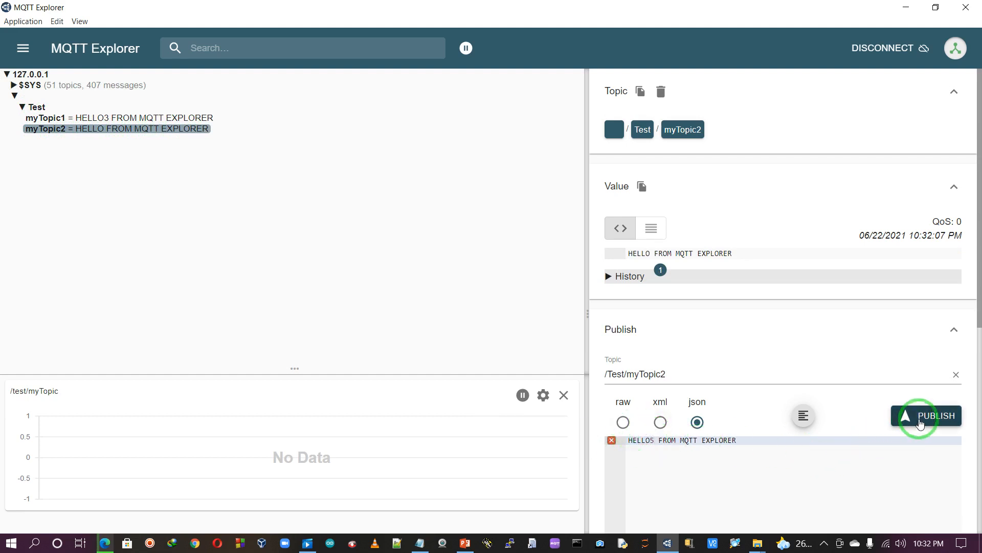
click(919, 423)
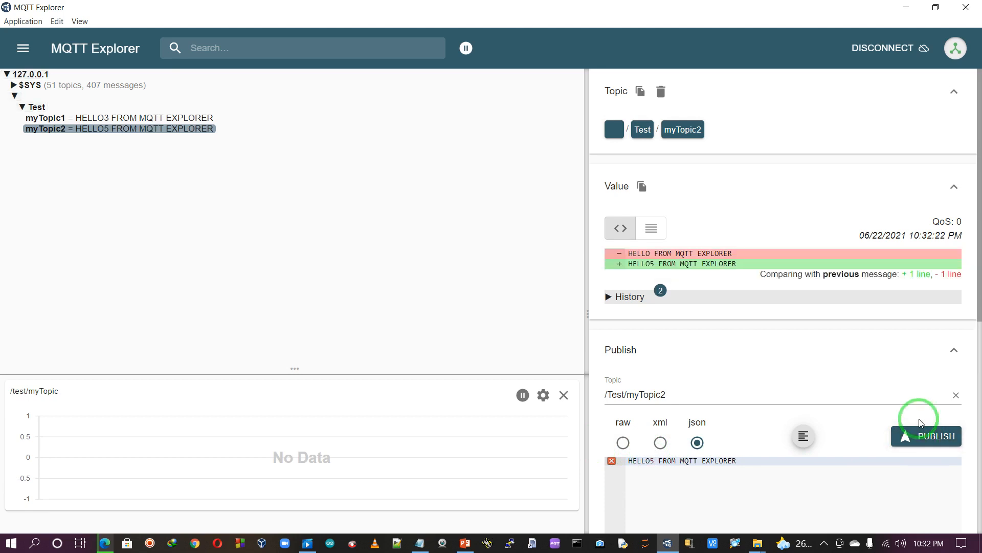
key(BackSpace)
text(6)
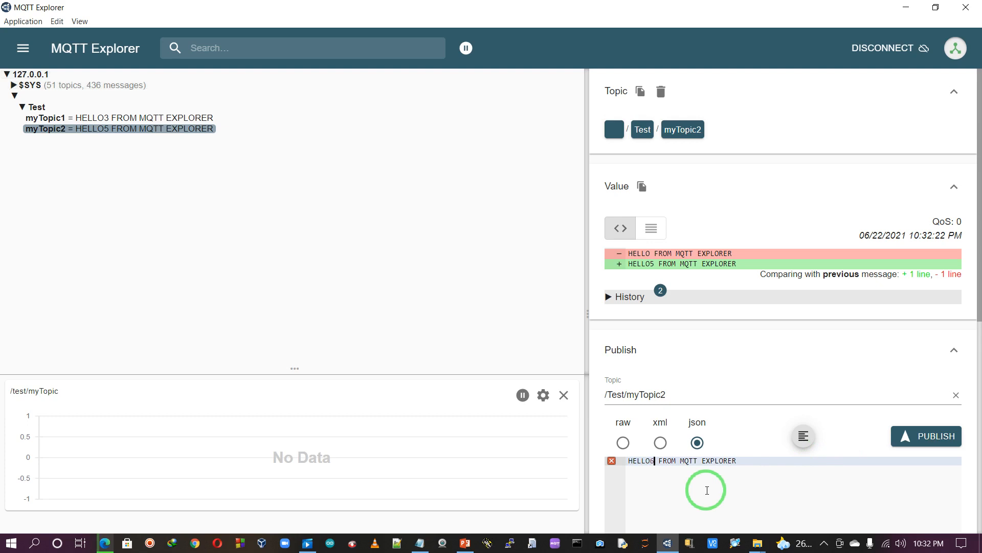
click(923, 441)
- Publish HELLO6 FROM MQTT EXPLORER to /Test/myTopic3 and display myTopic3's details from the topic tree
click(693, 388)
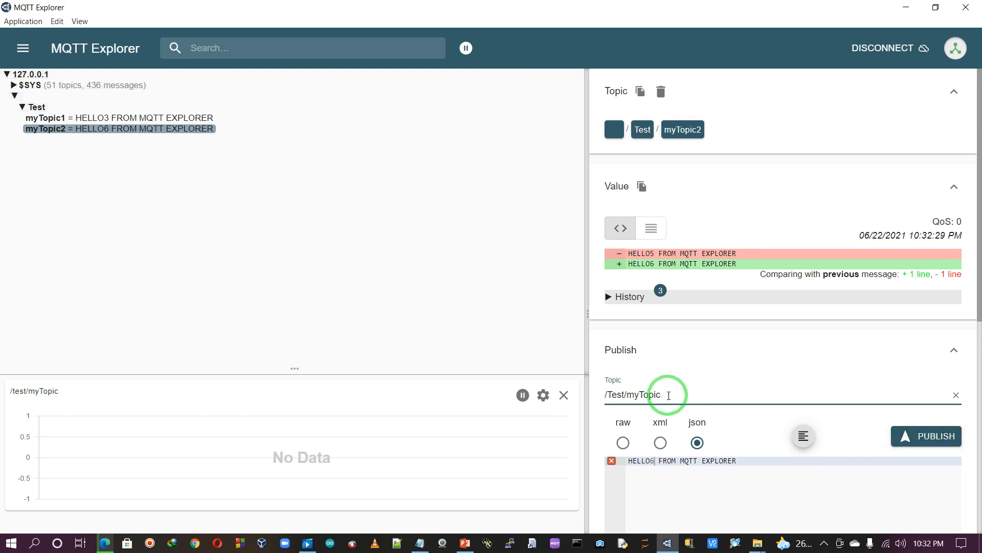
text(3)
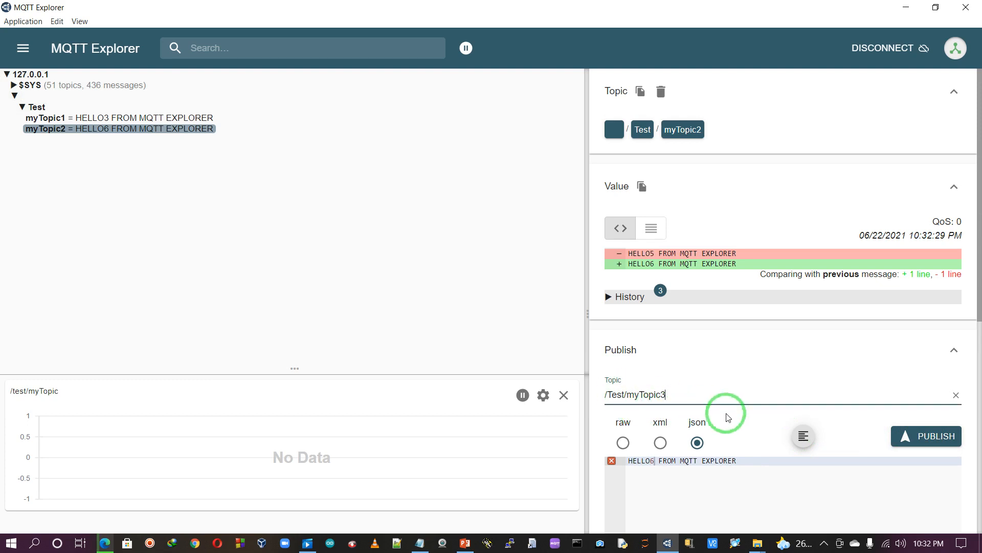
click(764, 462)
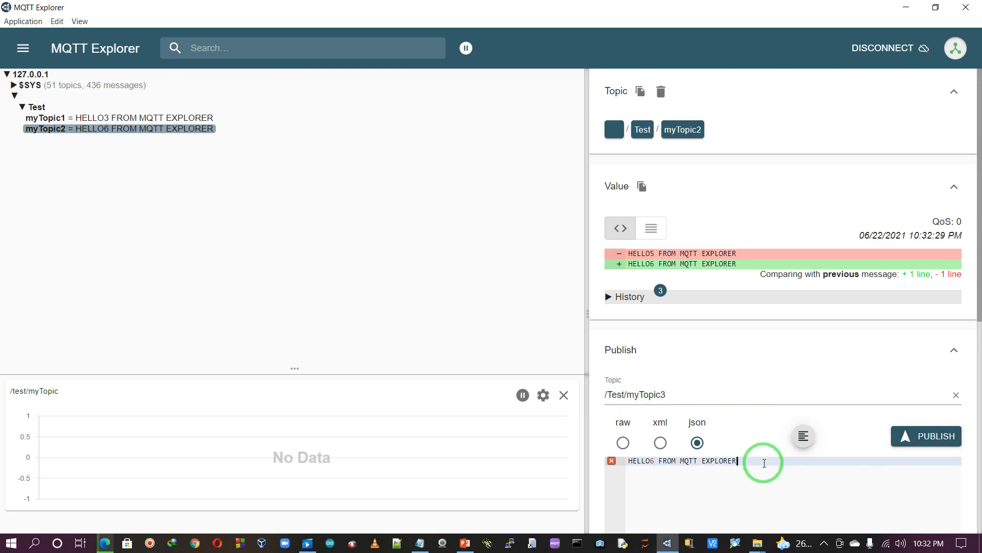
click(930, 443)
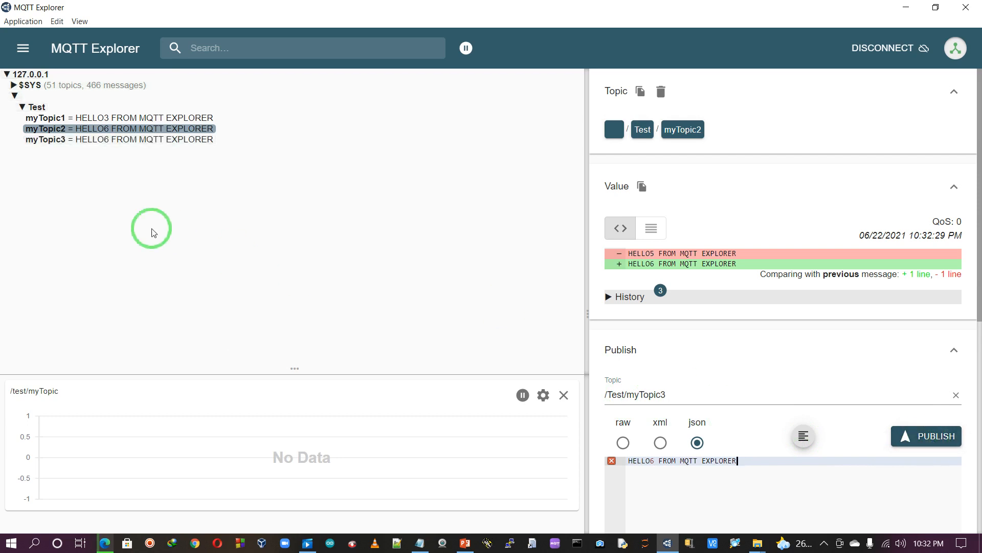
click(68, 139)
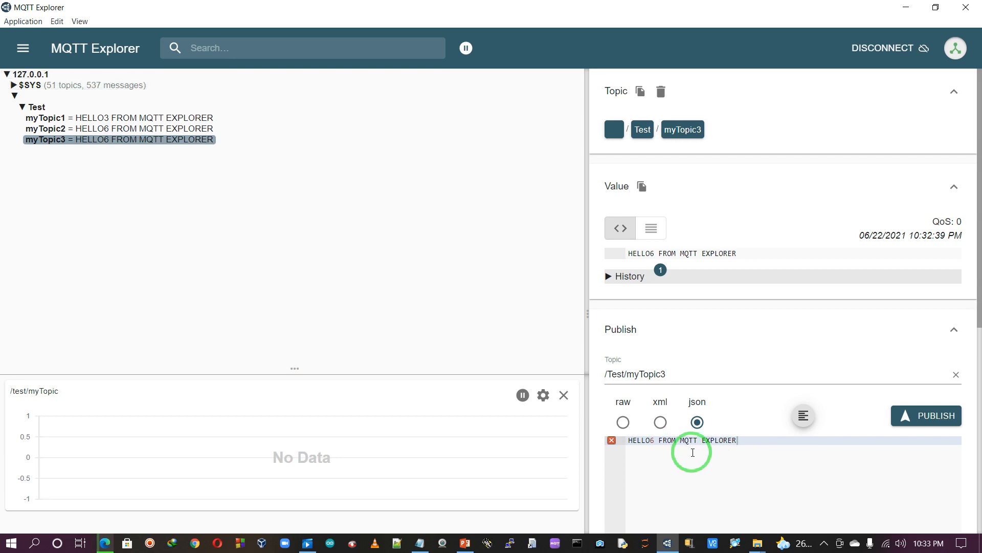
- Minimise MQTT Explorer, open a Command Prompt window and move it fully into view
click(906, 11)
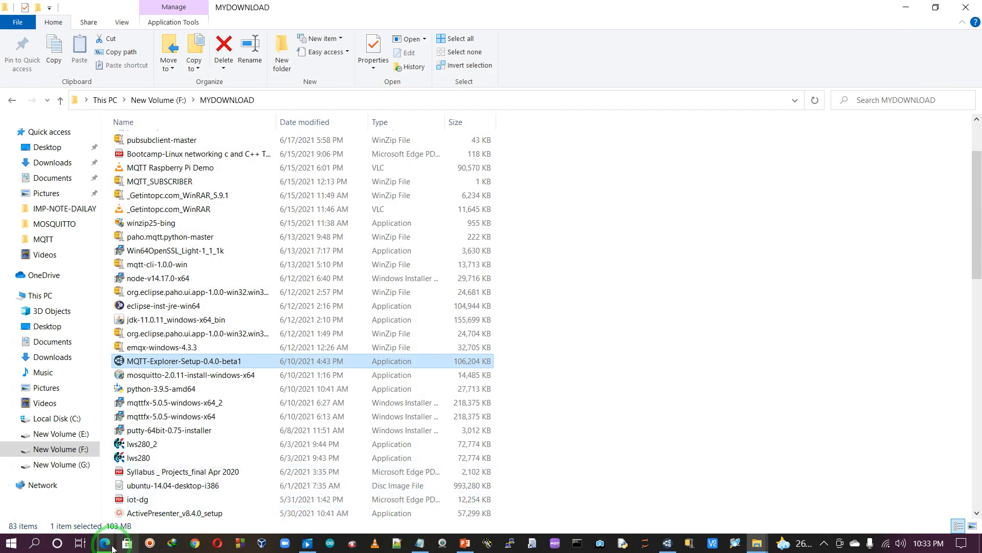
click(10, 543)
text(CMD)
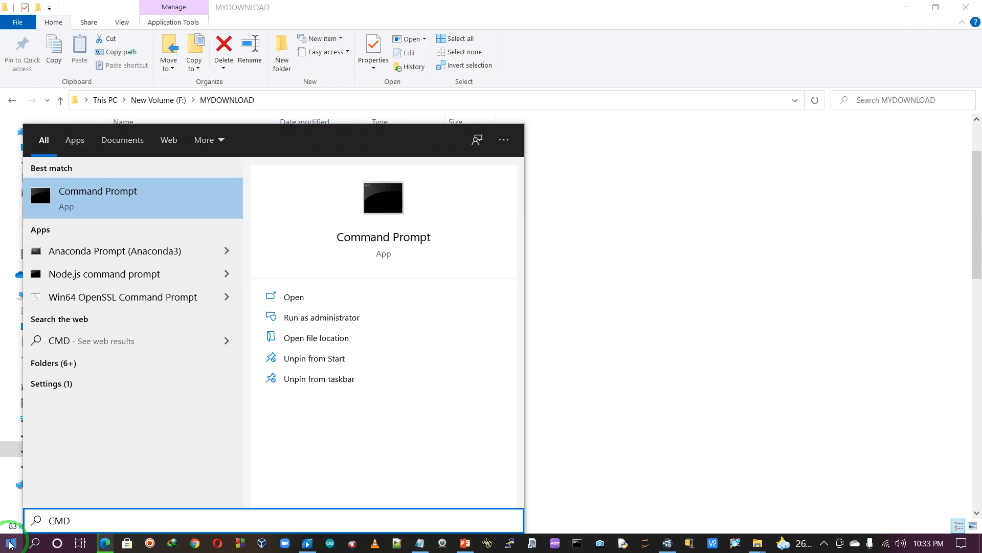
key(Return)
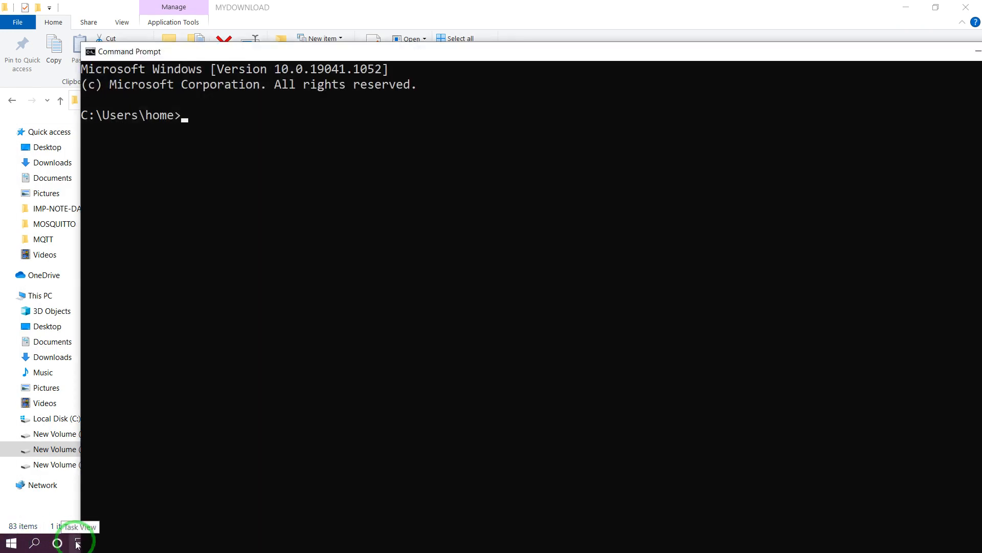
text(cd)
key(BackSpace)
key(BackSpace)
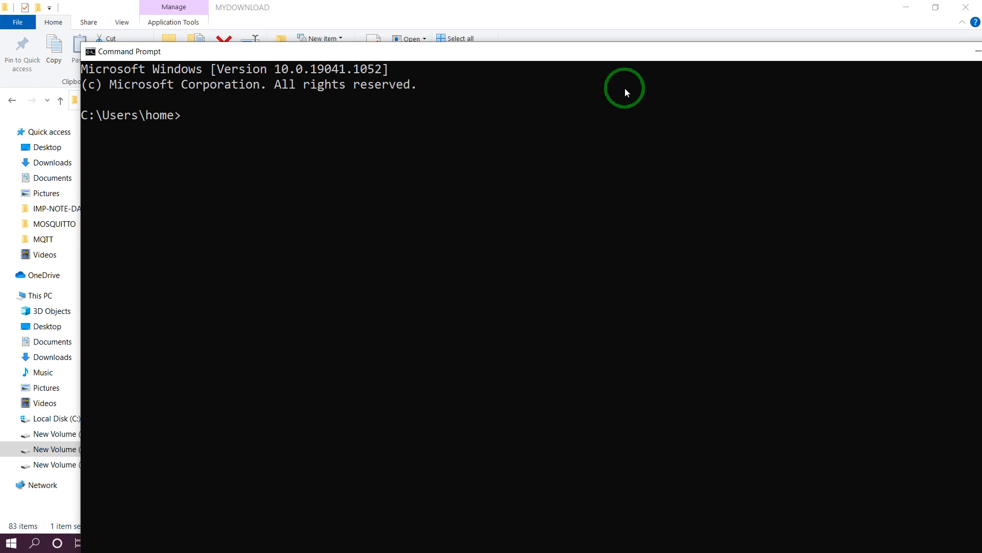
drag(601, 55, 534, 15)
- In the Notepad command notes, copy the mosquitto_sub line for /Room/Bulb1 and paste it below the last dotted separator
click(420, 542)
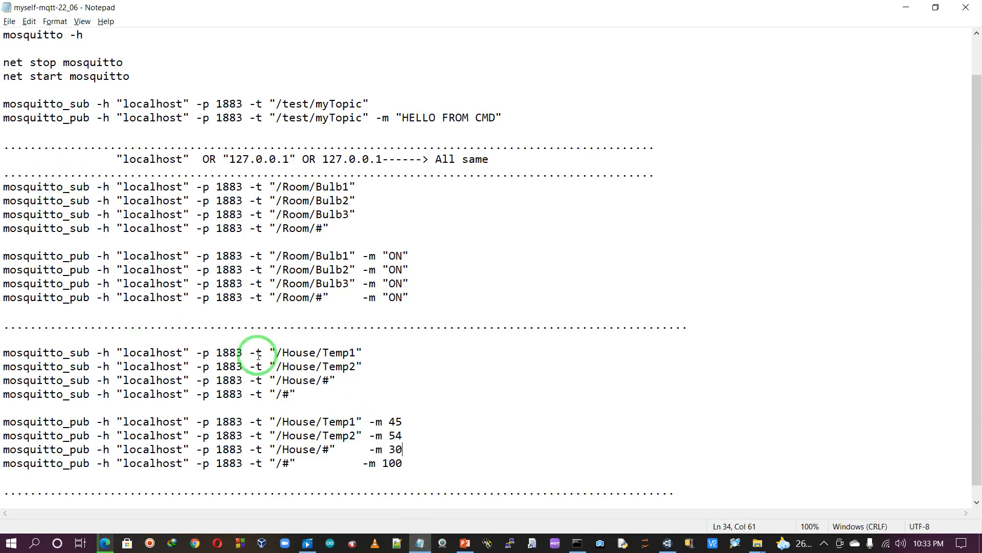
click(3, 187)
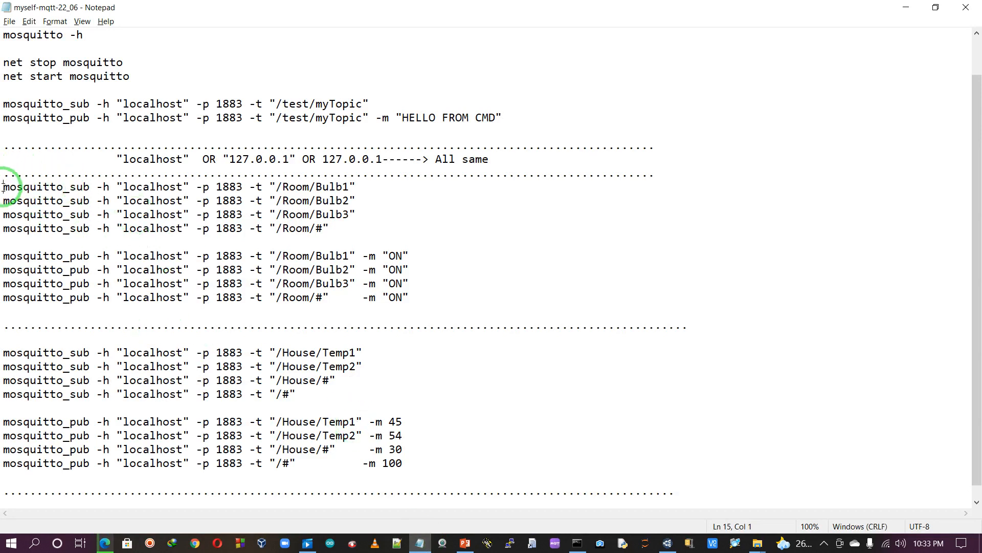
key(shift+End)
key(ctrl+c)
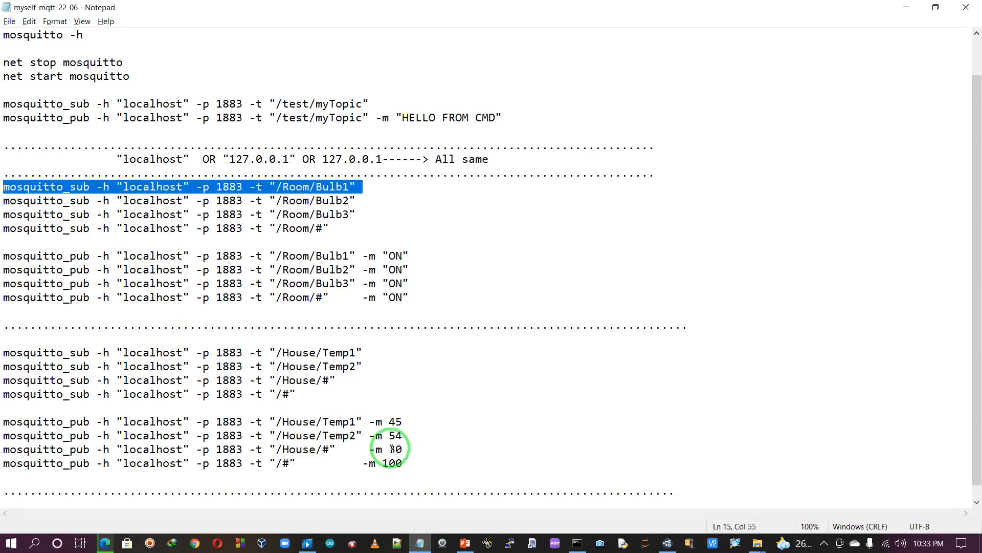
double_click(686, 492)
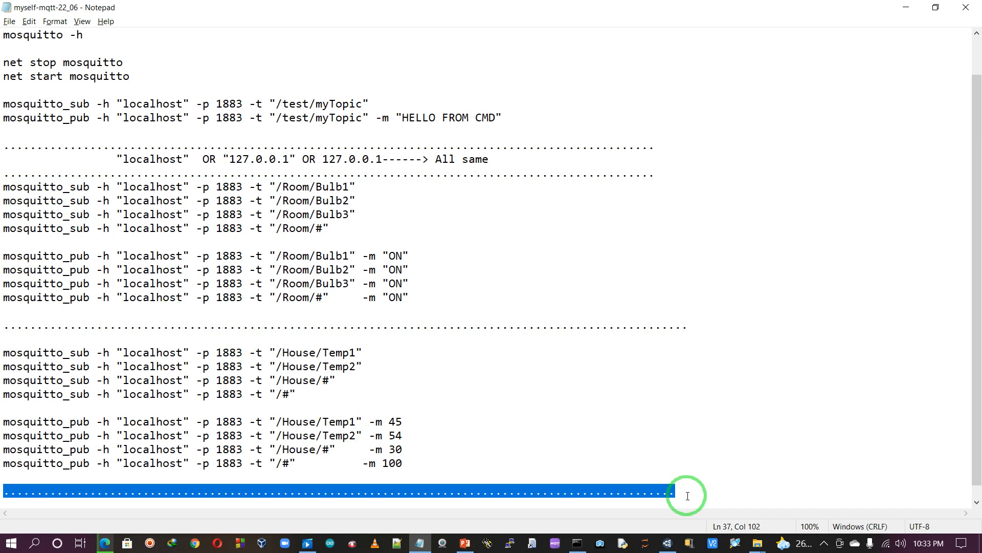
click(687, 495)
key(Return)
key(Return)
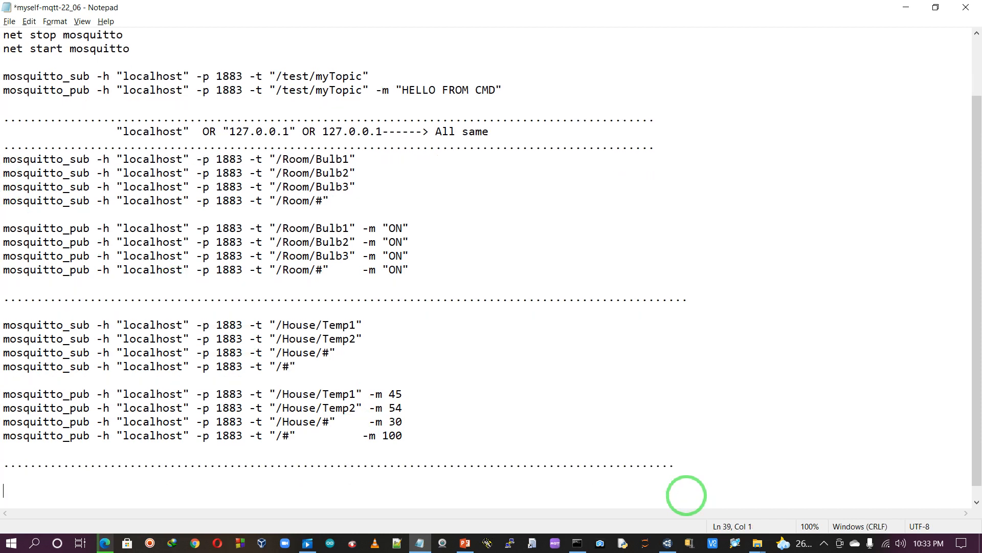
key(ctrl+v)
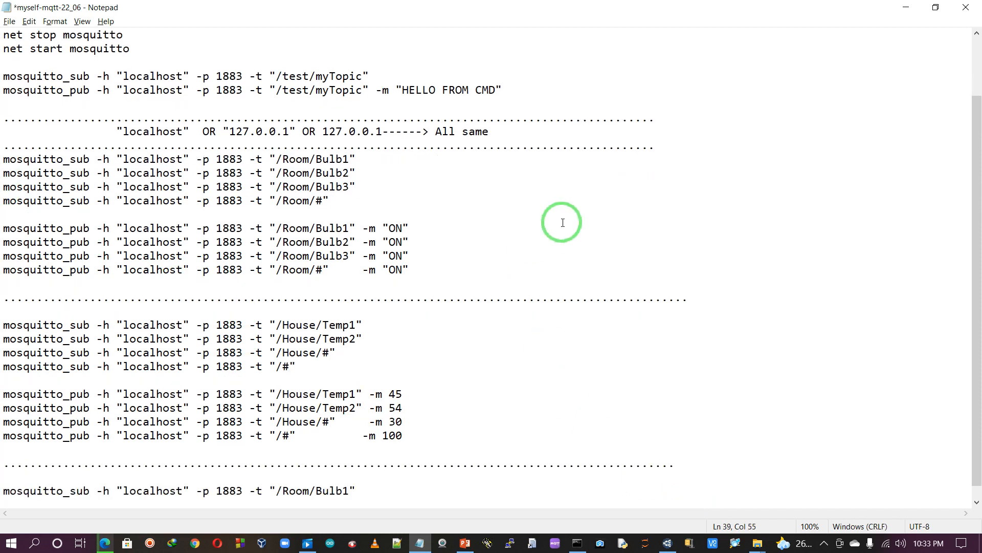
- Copy the mosquitto_pub line for /Room/Bulb1 with message "ON" and paste it under the new mosquitto_sub line at the end of the notes
key(Up)
key(Up)
key(Up)
key(Up)
key(Up)
key(Up)
key(Up)
key(Up)
key(Up)
key(Up)
key(Up)
key(Up)
key(Up)
key(Up)
key(Up)
key(Up)
key(Up)
key(Up)
key(Up)
key(Up)
key(Up)
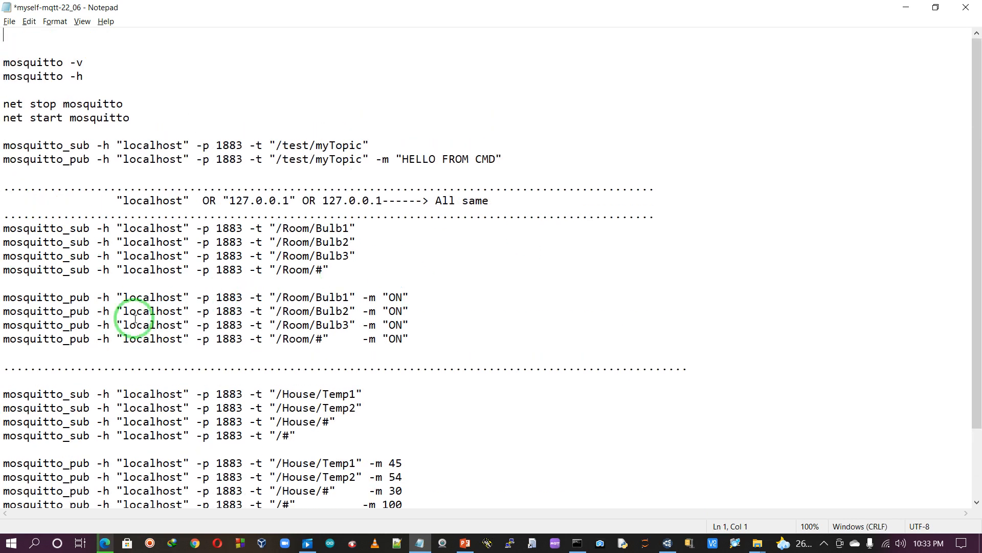
click(3, 298)
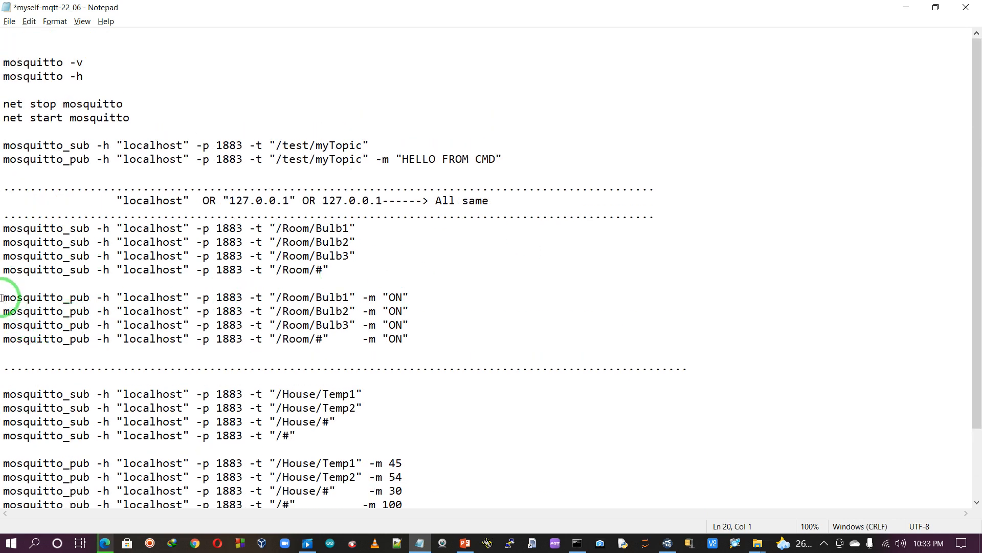
key(shift+End)
key(ctrl+c)
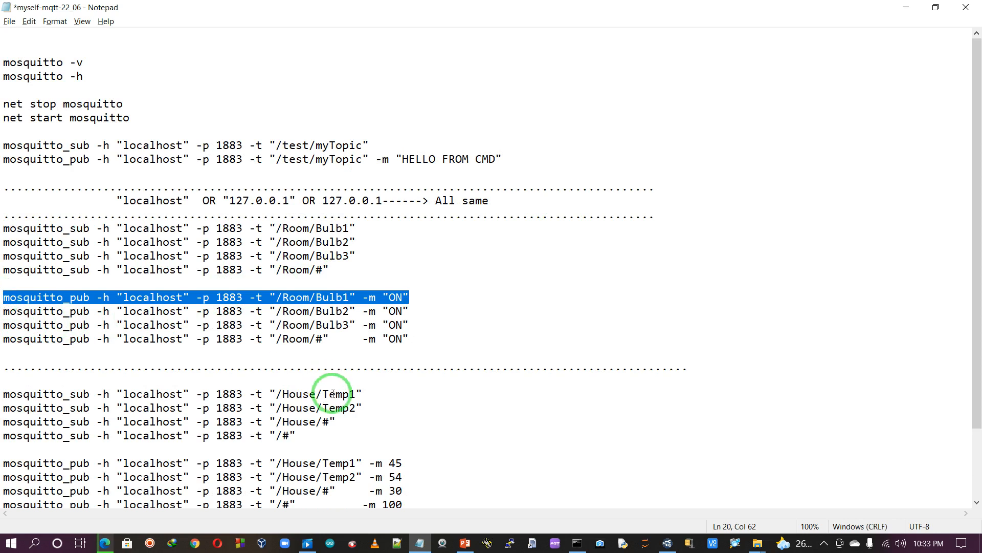
click(543, 470)
key(Down)
key(Down)
key(Down)
key(Down)
key(Down)
key(Down)
key(Down)
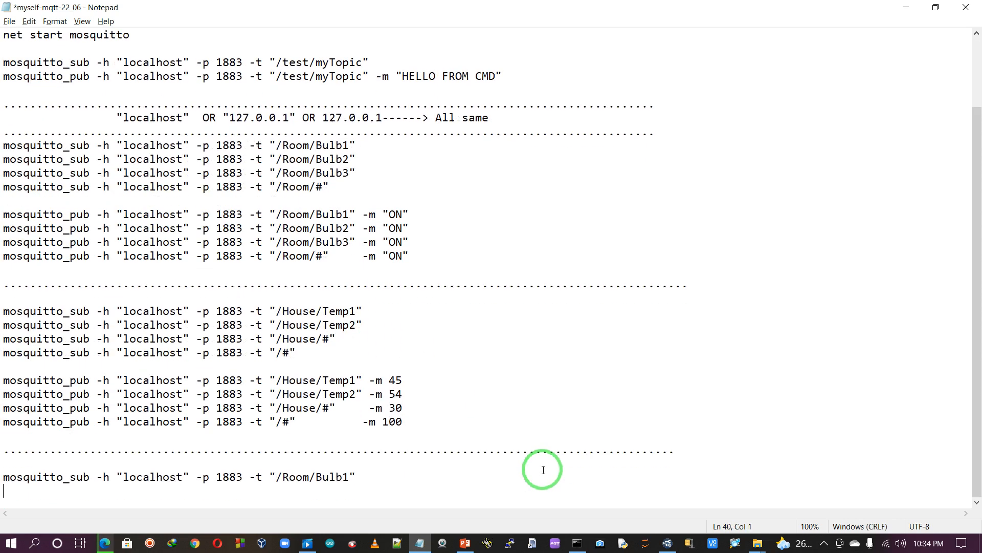
key(ctrl+v)
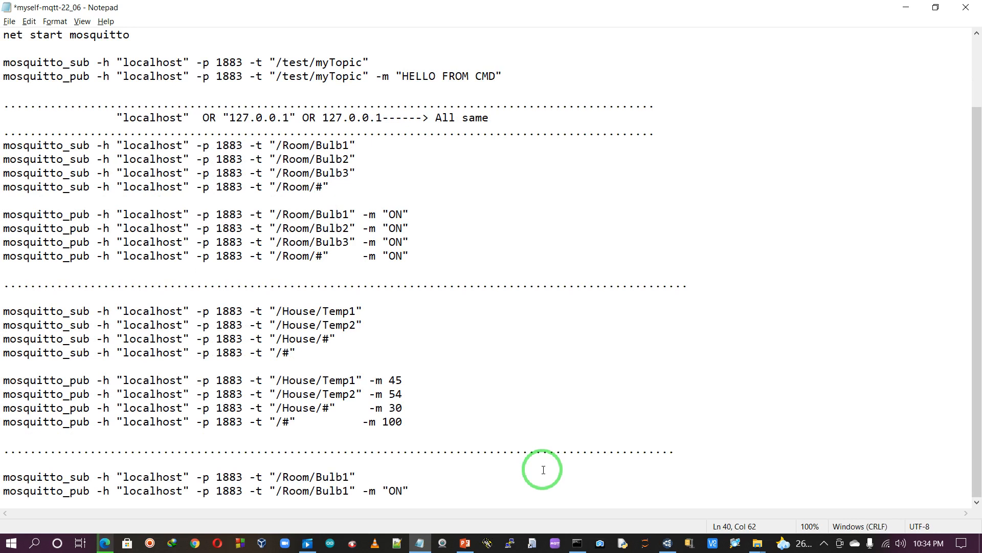
- Change the topic in the newly pasted mosquitto_sub line to /Test/myTopic1
click(348, 476)
key(BackSpace)
key(BackSpace)
key(BackSpace)
key(BackSpace)
key(BackSpace)
key(BackSpace)
key(BackSpace)
key(BackSpace)
key(BackSpace)
key(BackSpace)
text(Test)
text(/my)
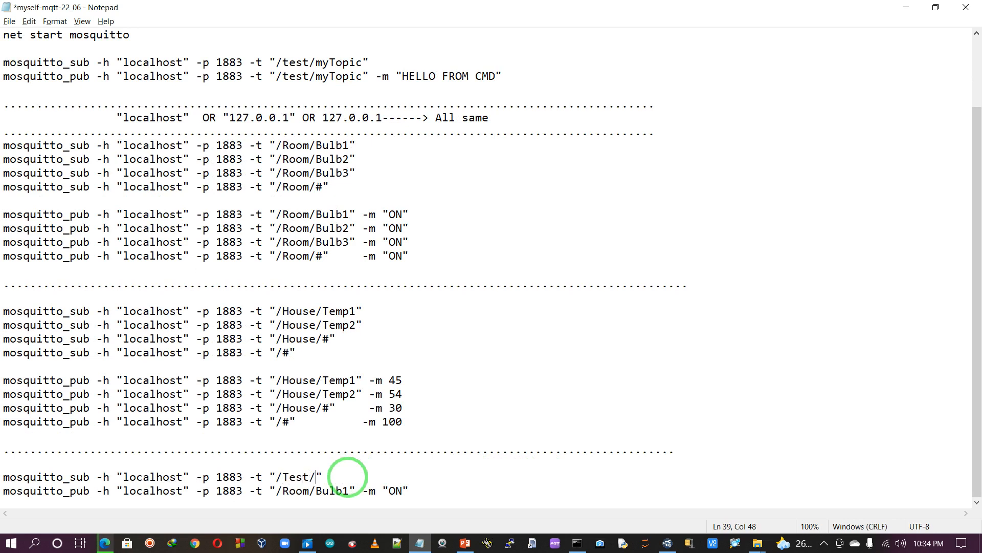
text(Topic1)
key(Home)
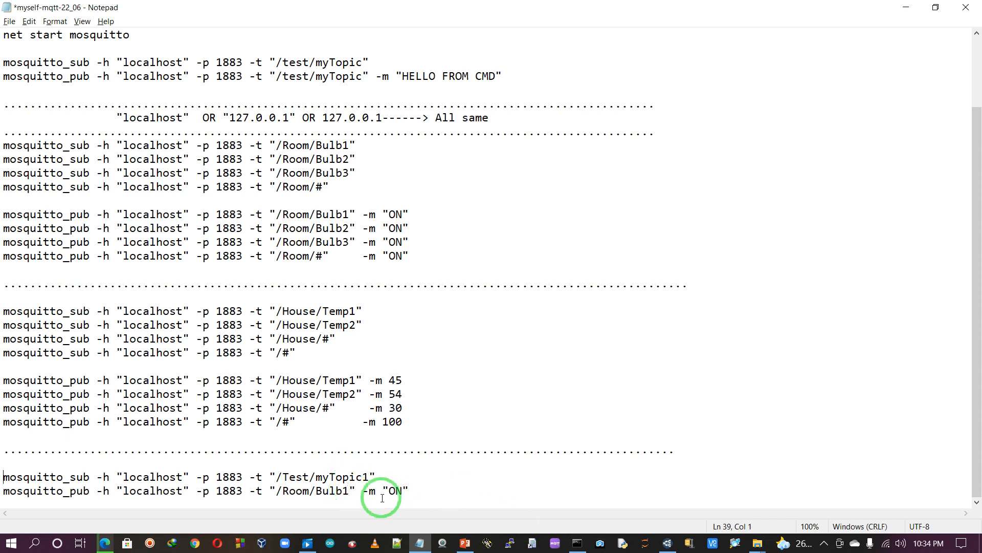
- Copy /Test/myTopic1 from the mosquitto_sub line over the topic in the mosquitto_pub line below it
drag(278, 476, 369, 477)
key(ctrl+c)
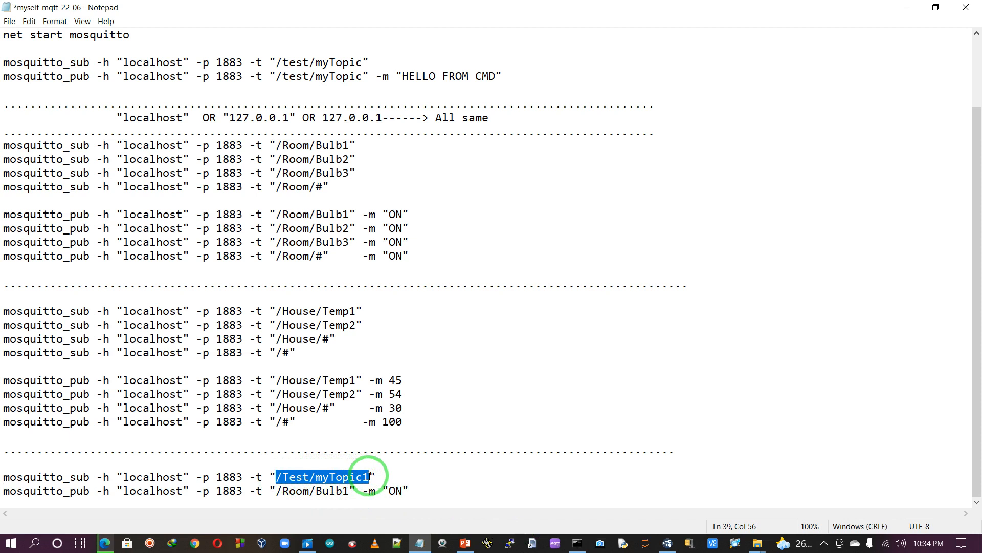
drag(276, 490, 349, 492)
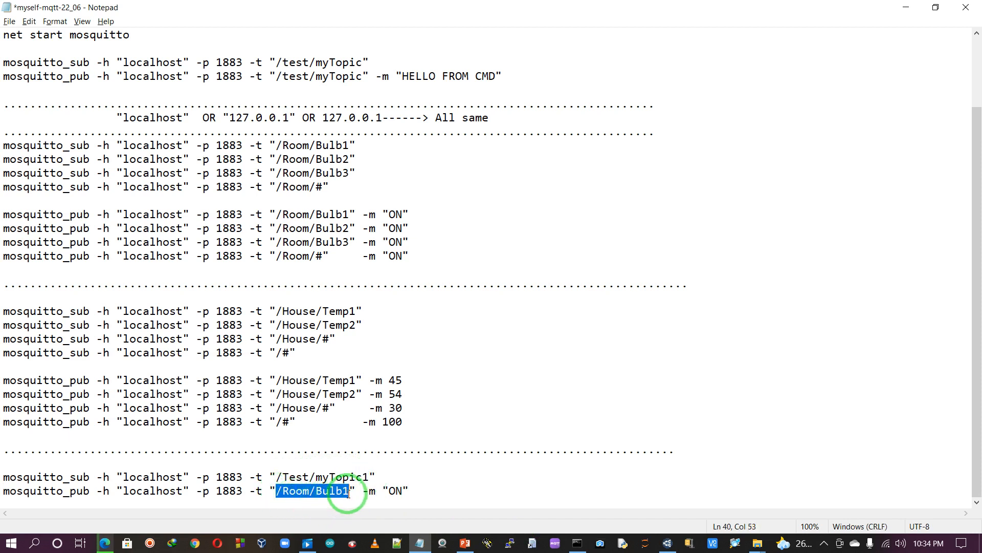
key(ctrl+v)
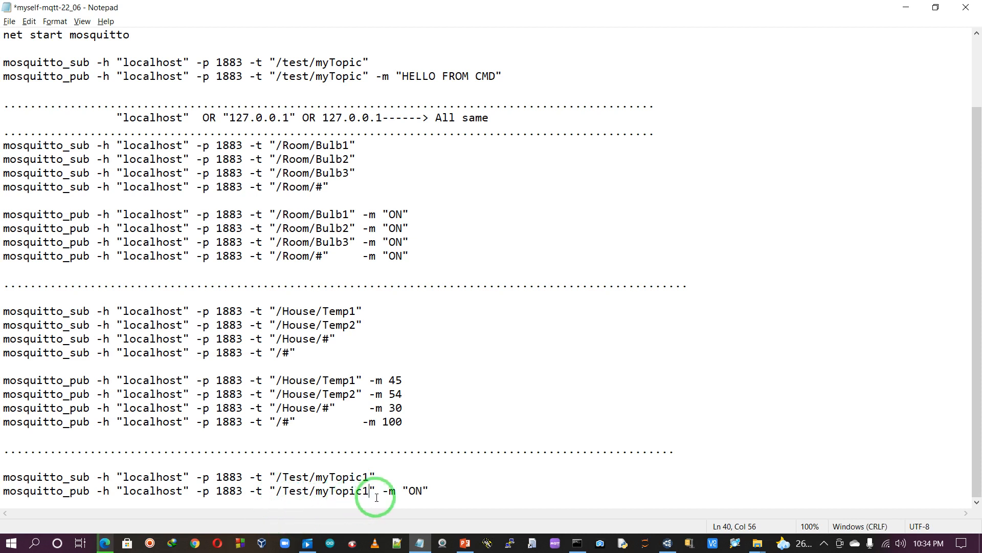
- Replace the message in the last mosquitto_pub line with "hello from cmd"
click(421, 491)
key(BackSpace)
key(BackSpace)
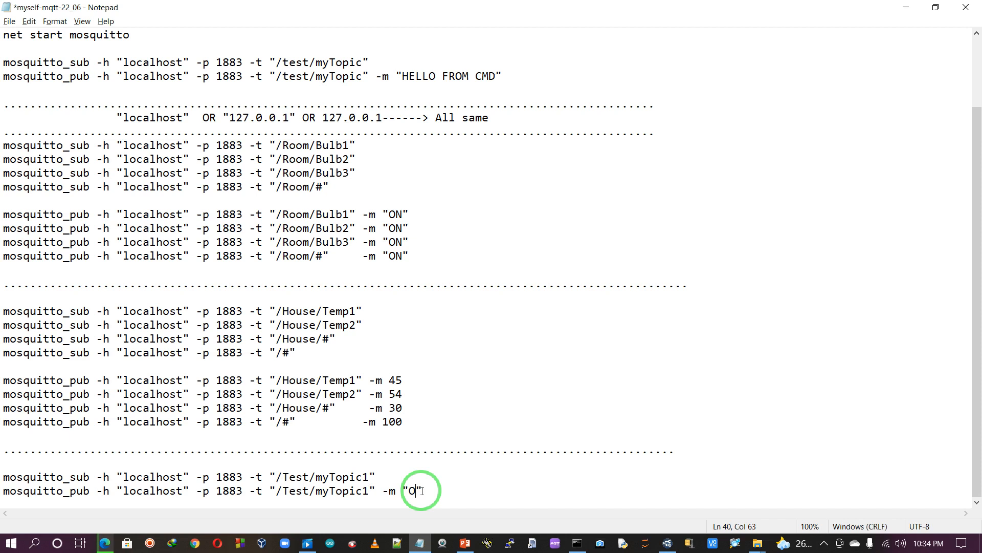
text(hi)
key(BackSpace)
text(ello from cmd)
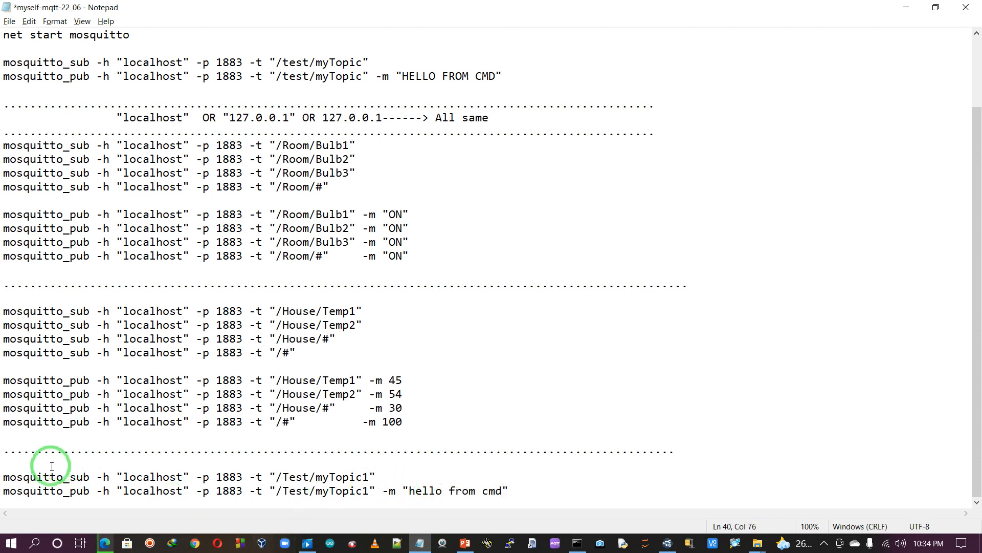
- Copy the mosquitto_sub line for /Test/myTopic1 on localhost port 1883 and run it in the Command Prompt
click(3, 479)
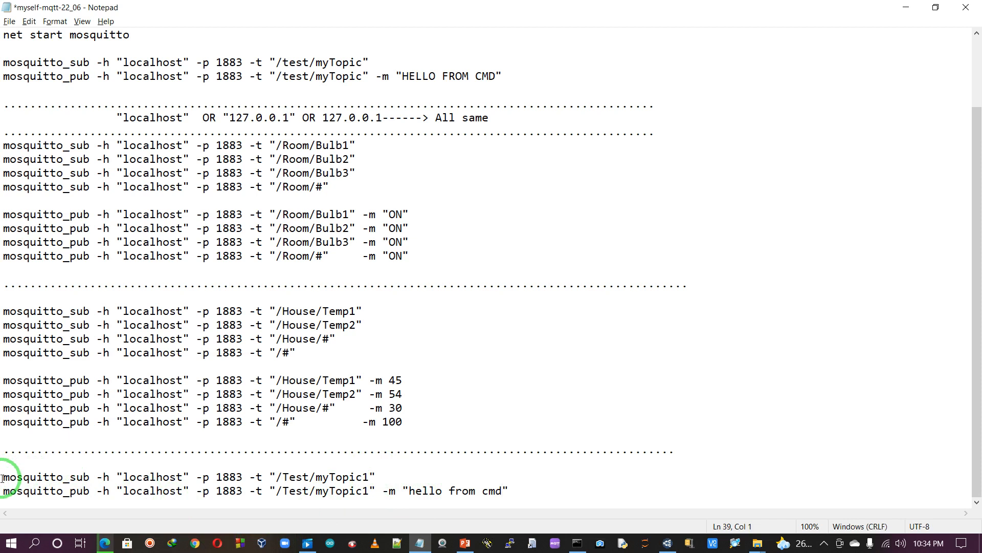
key(shift+End)
key(ctrl+c)
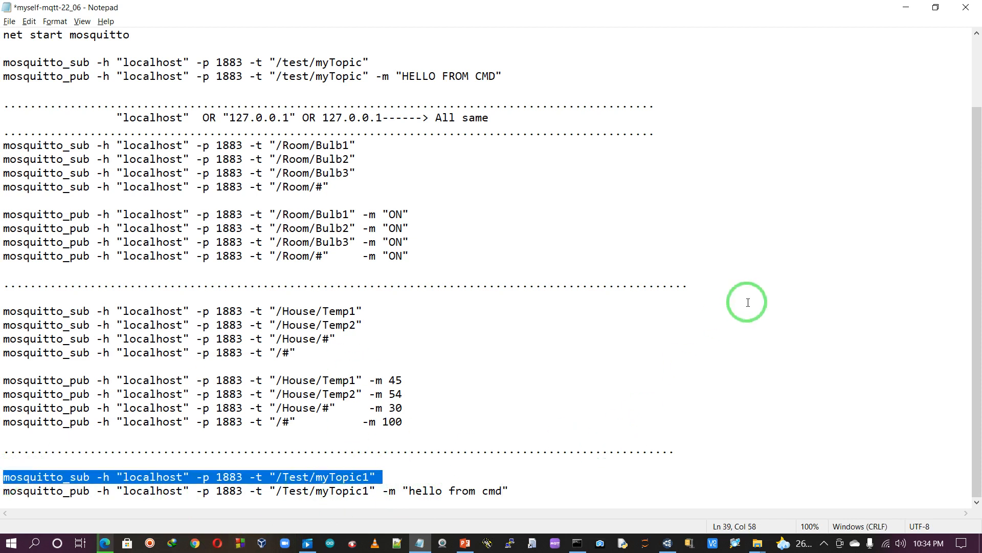
click(908, 8)
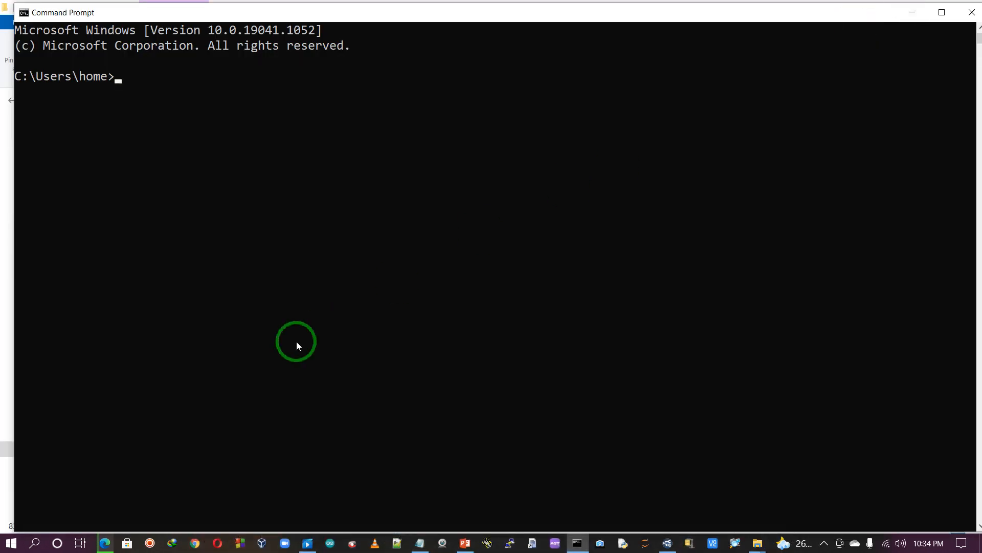
key(ctrl+v)
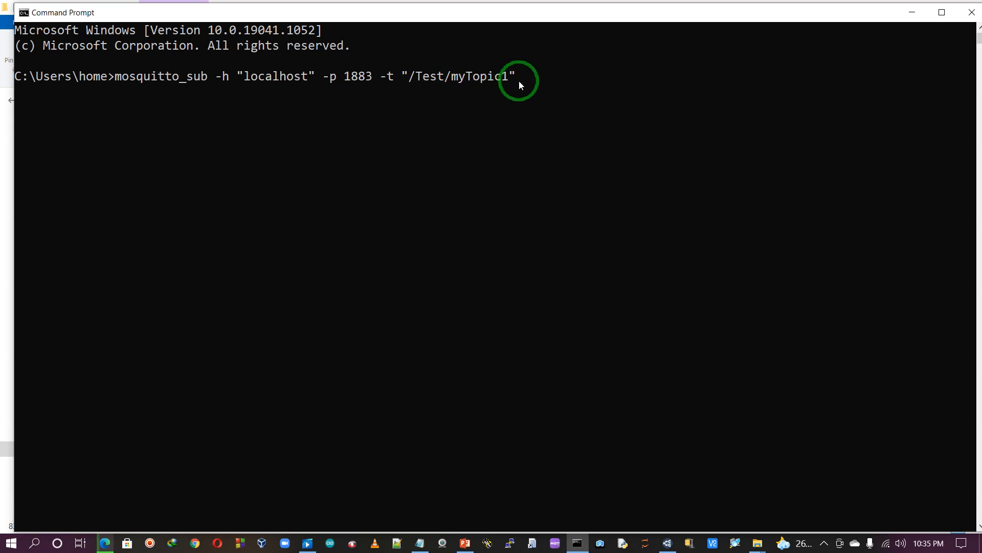
key(Return)
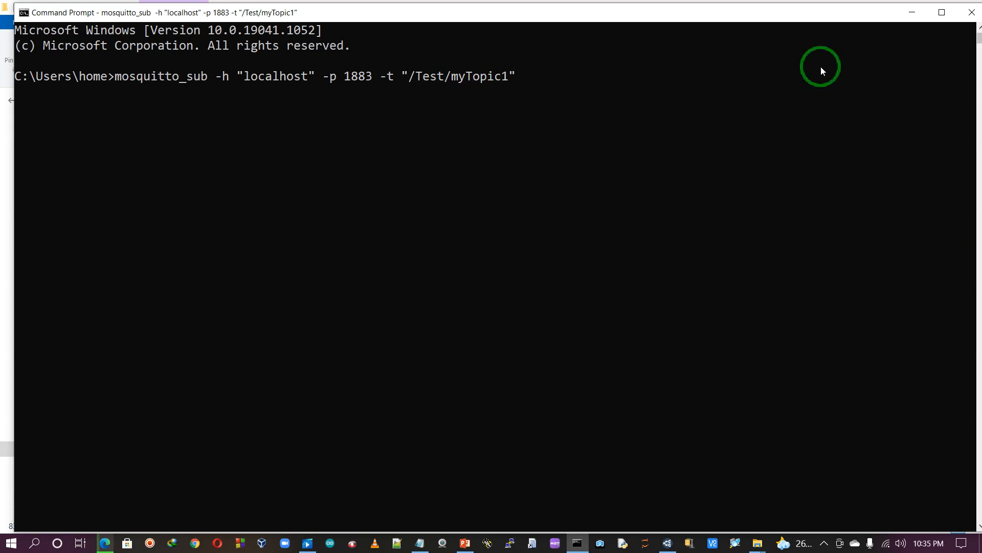
- Resize the mosquitto_sub Command Prompt window to about half the screen width and shorten it to leave room beside it
drag(736, 7, 693, 23)
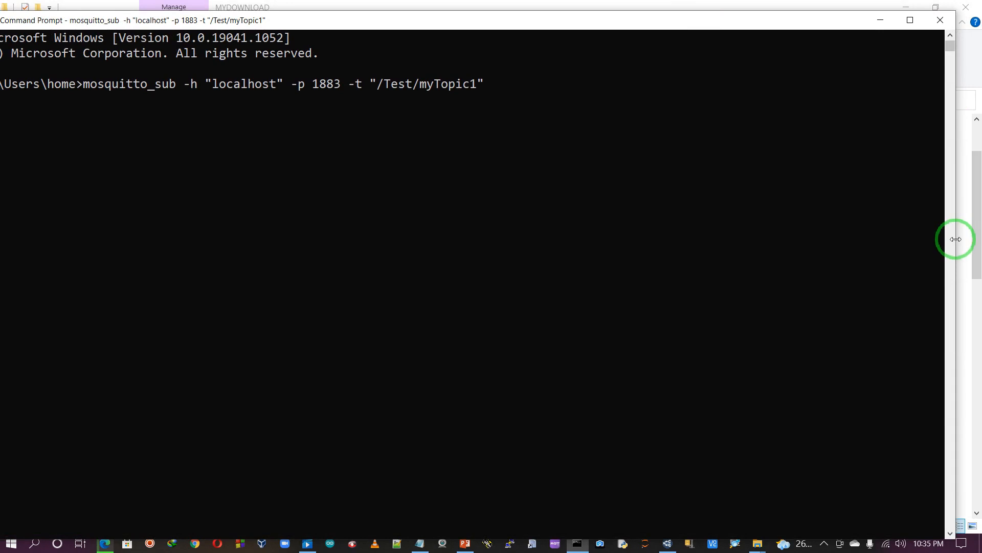
drag(956, 239, 454, 203)
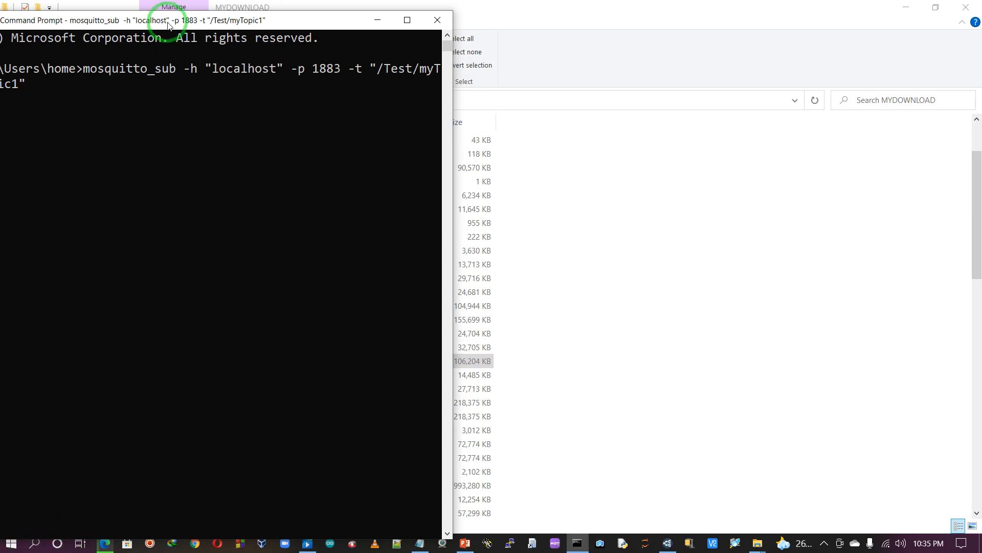
drag(169, 26, 180, 4)
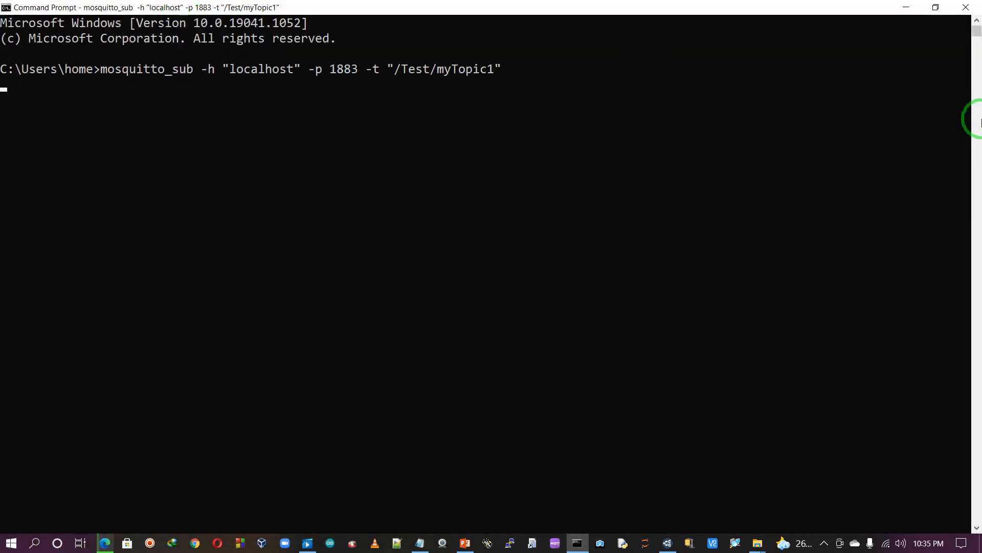
click(937, 7)
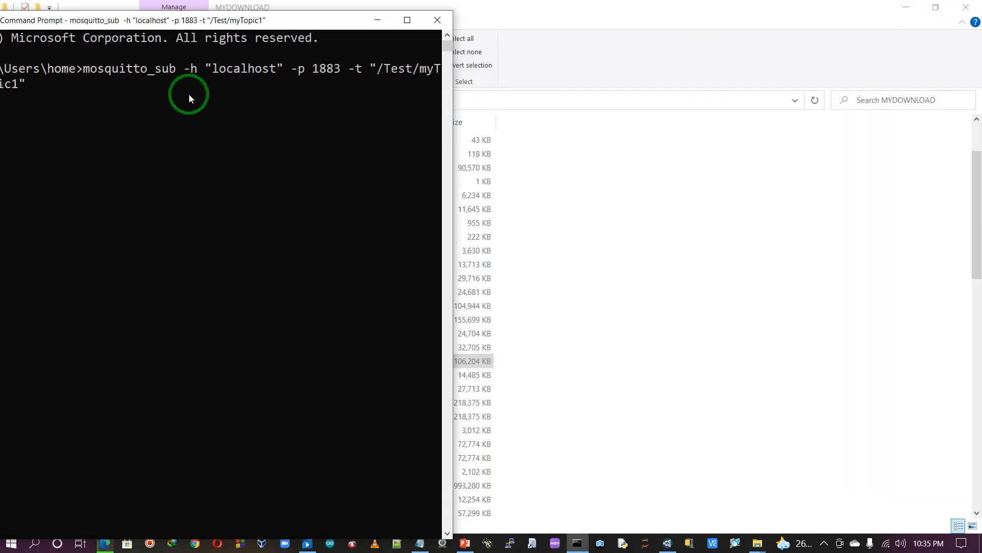
drag(189, 20, 204, 12)
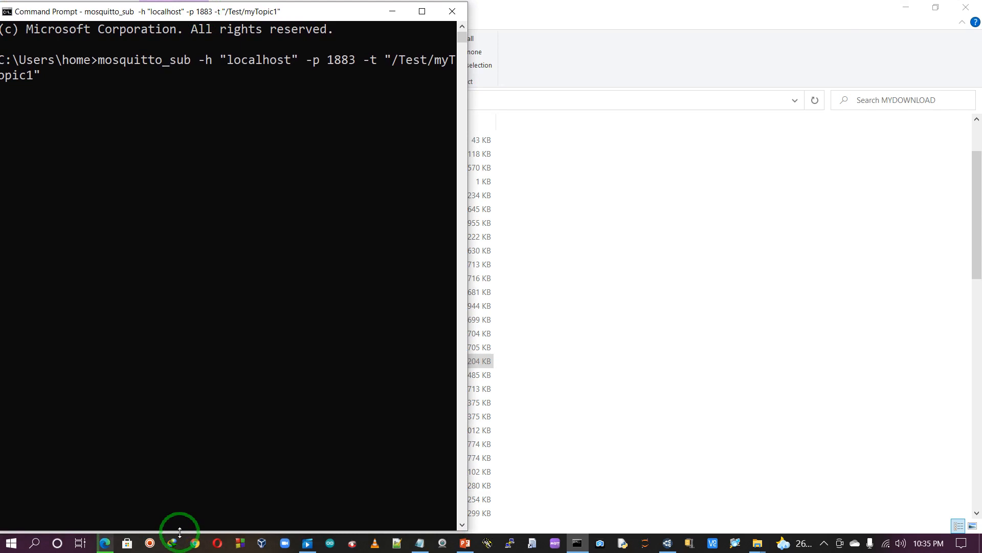
drag(180, 532, 170, 432)
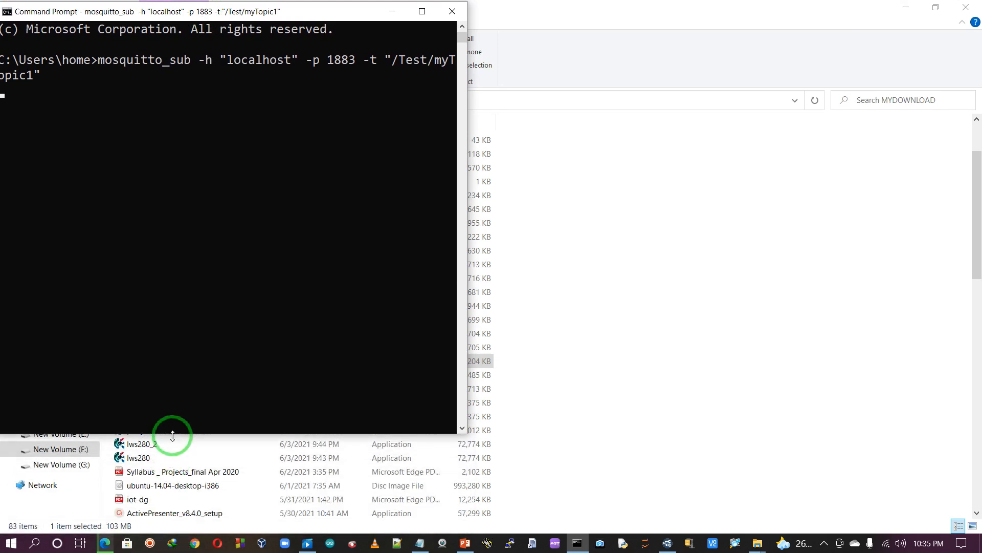
- Open a second Command Prompt and place it beside the mosquitto_sub window
click(11, 544)
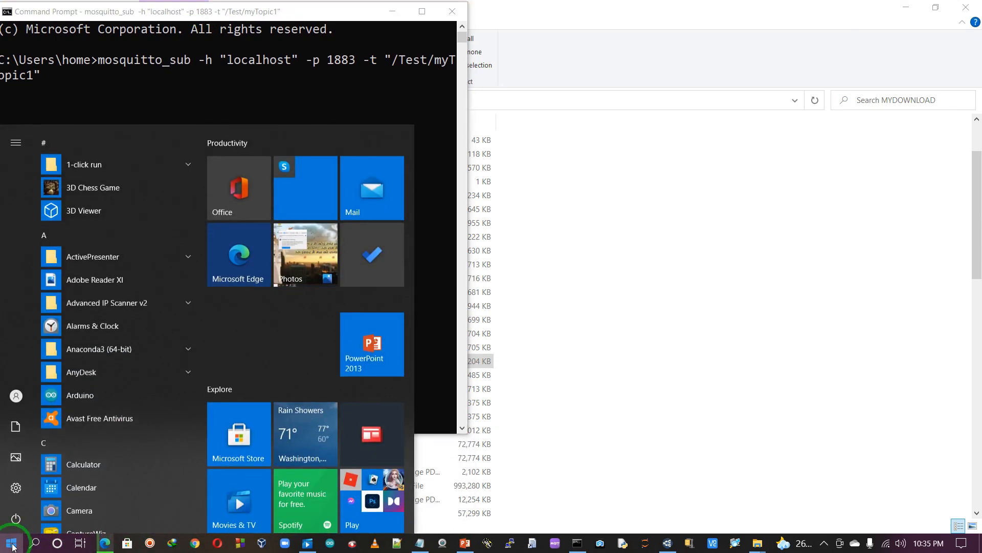
text(cmd)
key(Return)
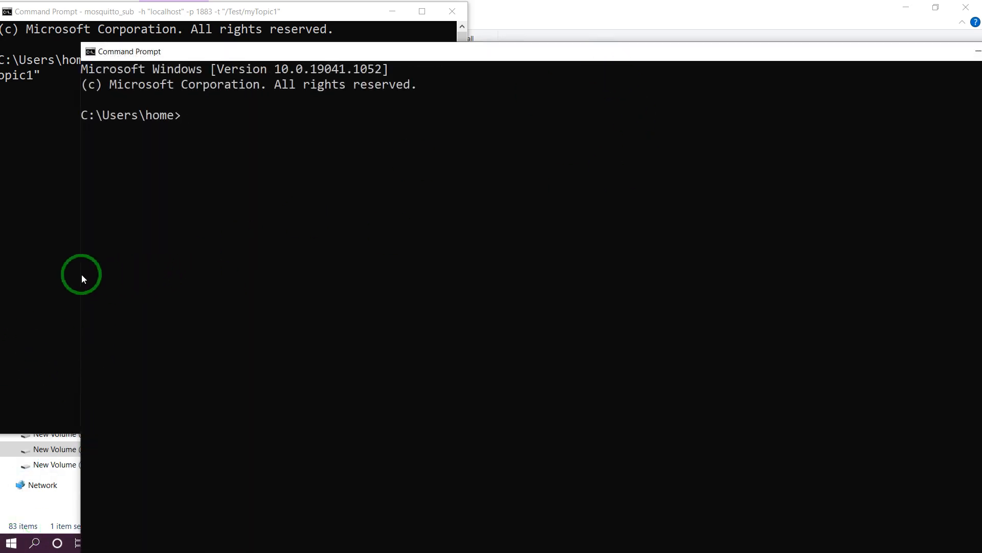
drag(80, 270, 563, 176)
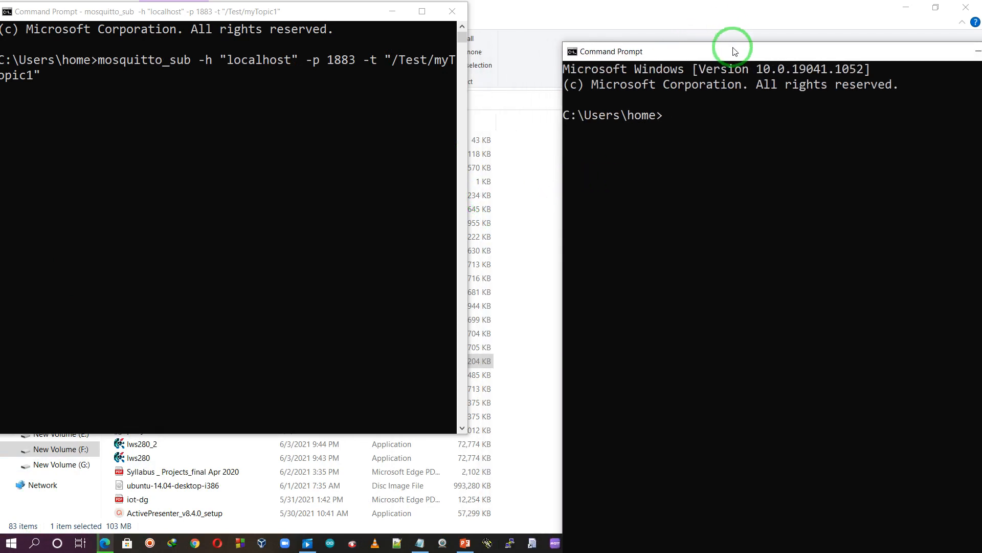
drag(736, 55, 659, 13)
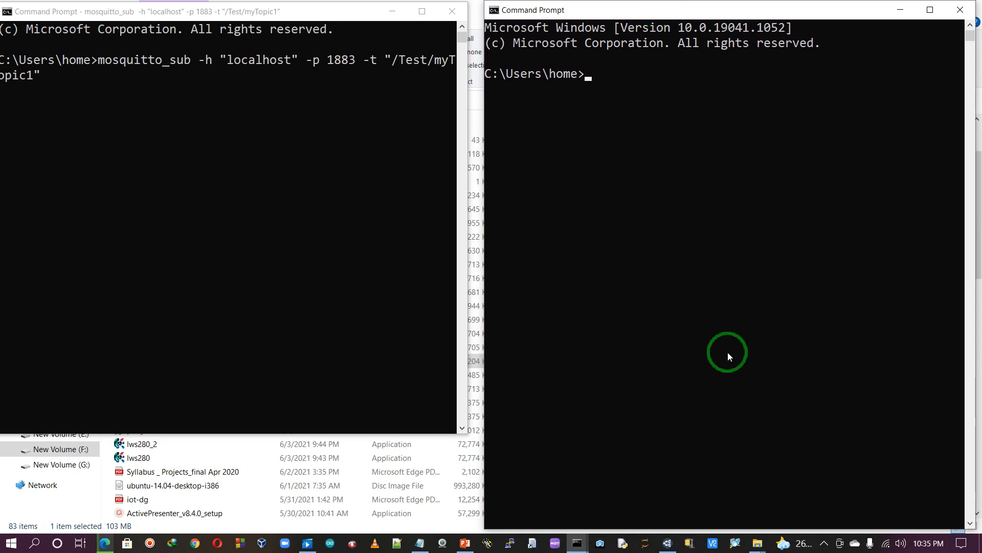
- Shorten both Command Prompt windows to about the same height, roughly half the screen
drag(740, 531, 706, 298)
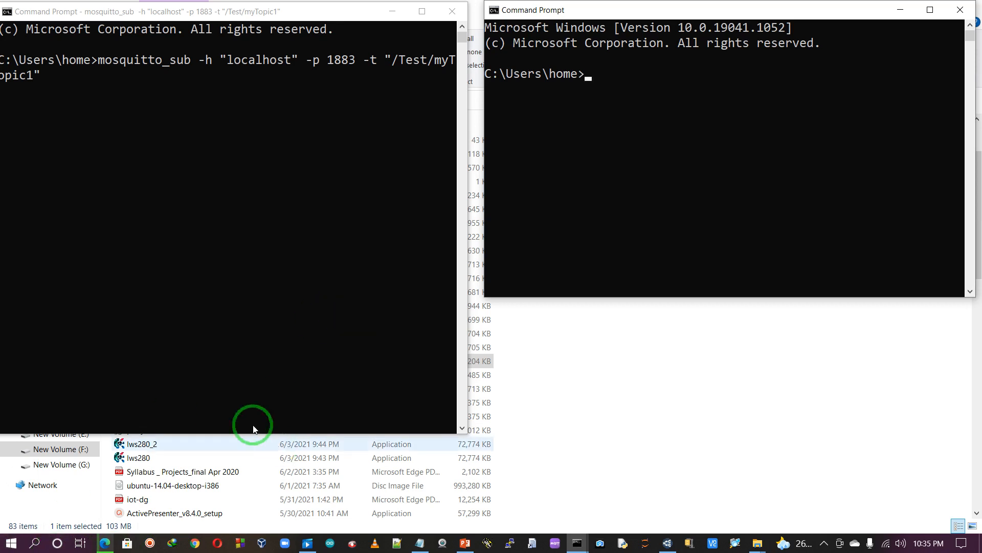
click(222, 374)
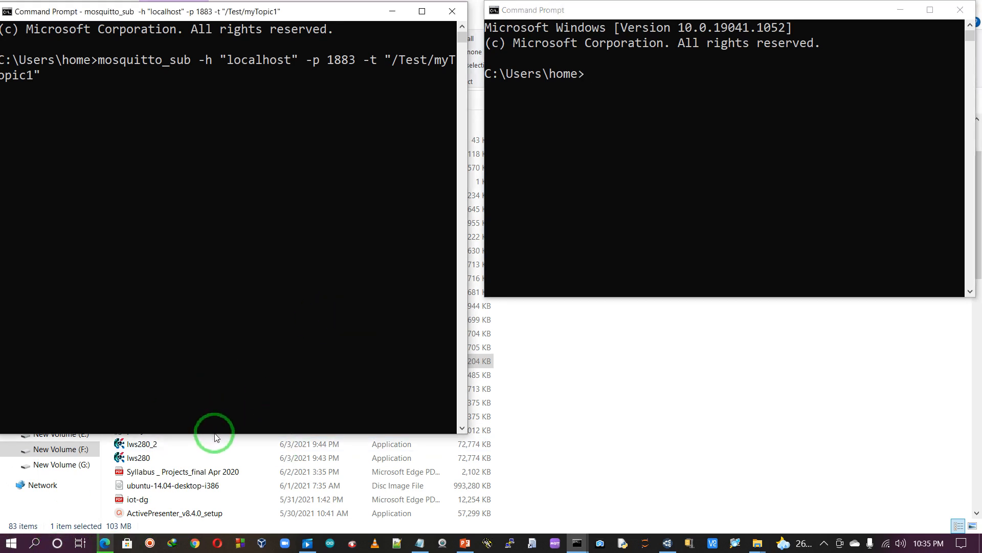
drag(215, 435, 217, 295)
click(649, 98)
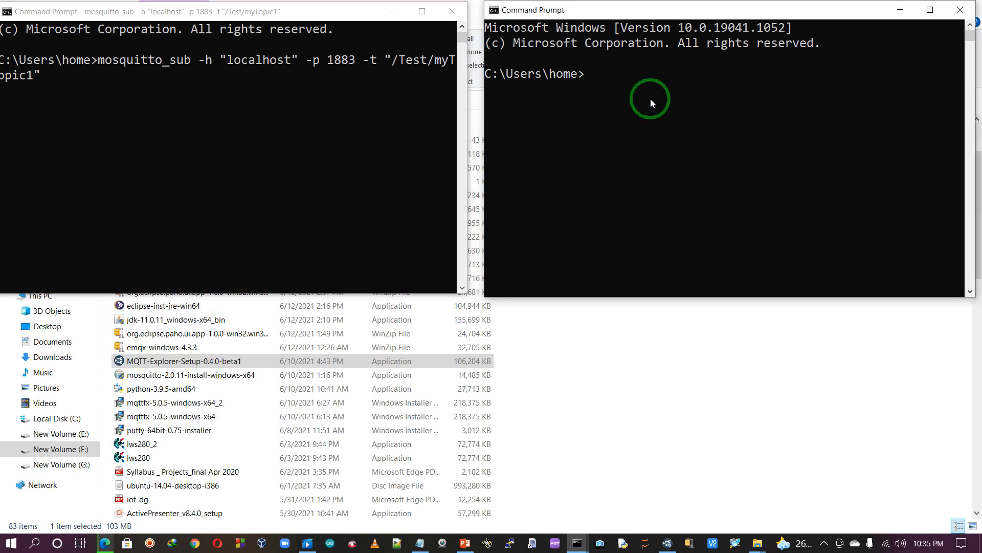
- Copy the mosquitto_pub line with "hello from cmd" for /Test/myTopic1 from the Notepad notes and run it in the second Command Prompt
click(420, 542)
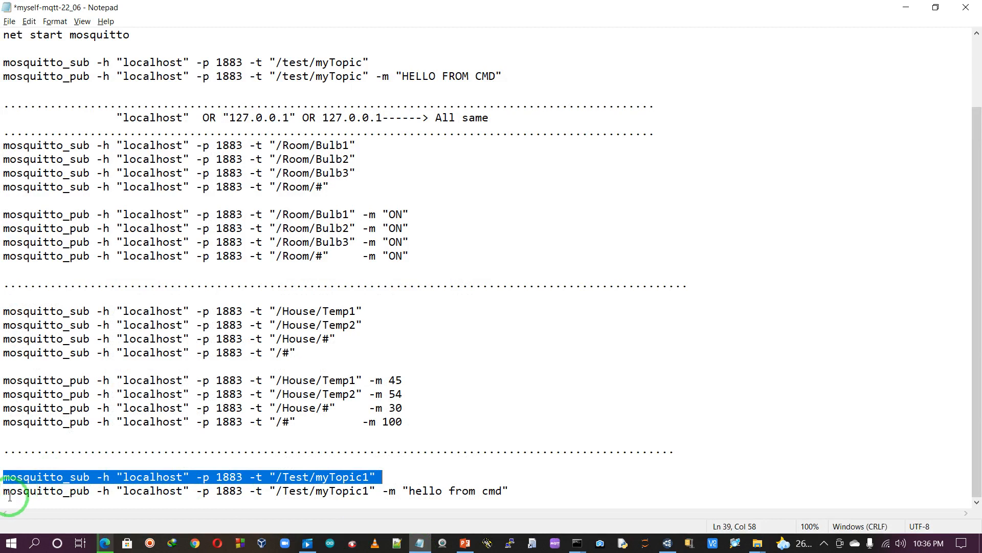
click(2, 492)
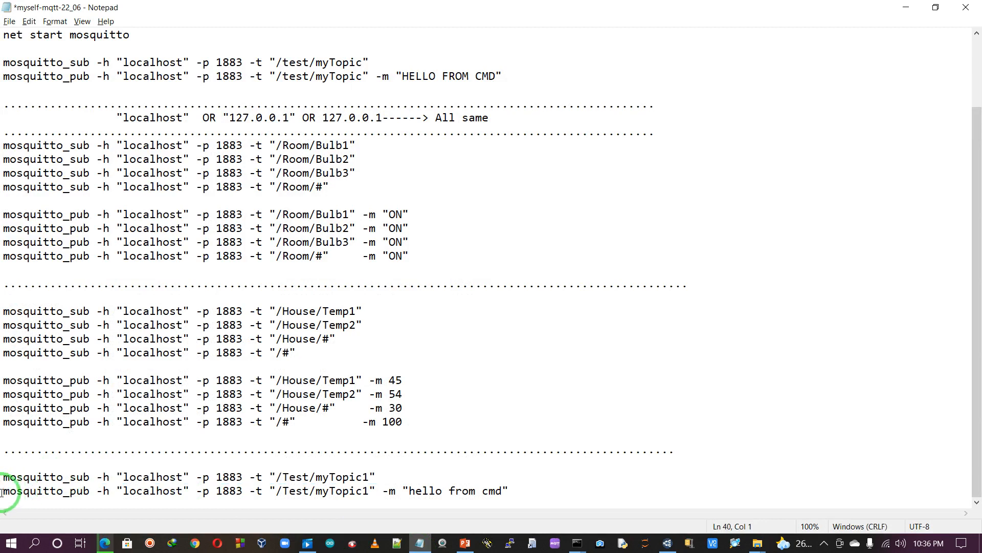
key(shift+End)
key(ctrl+c)
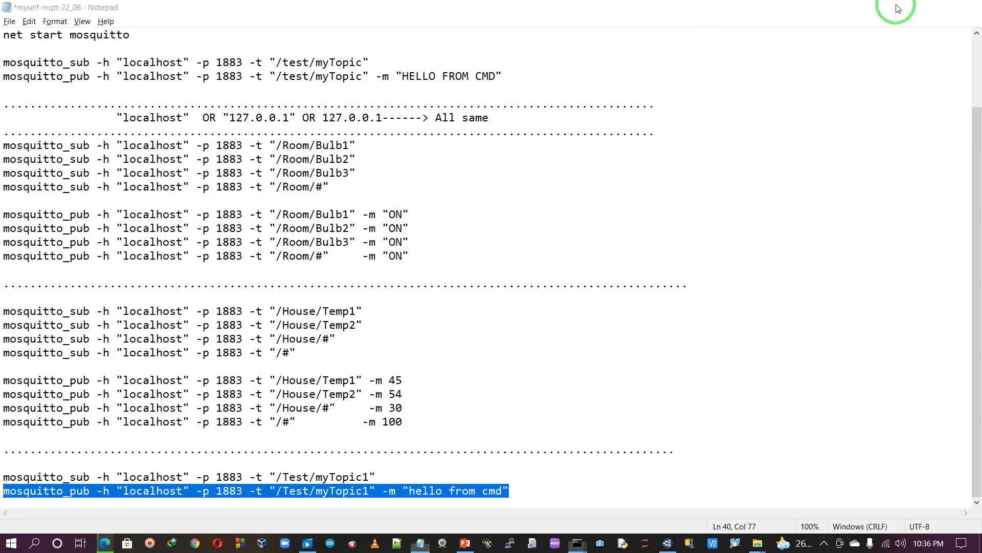
click(916, 7)
click(621, 53)
right_click(621, 53)
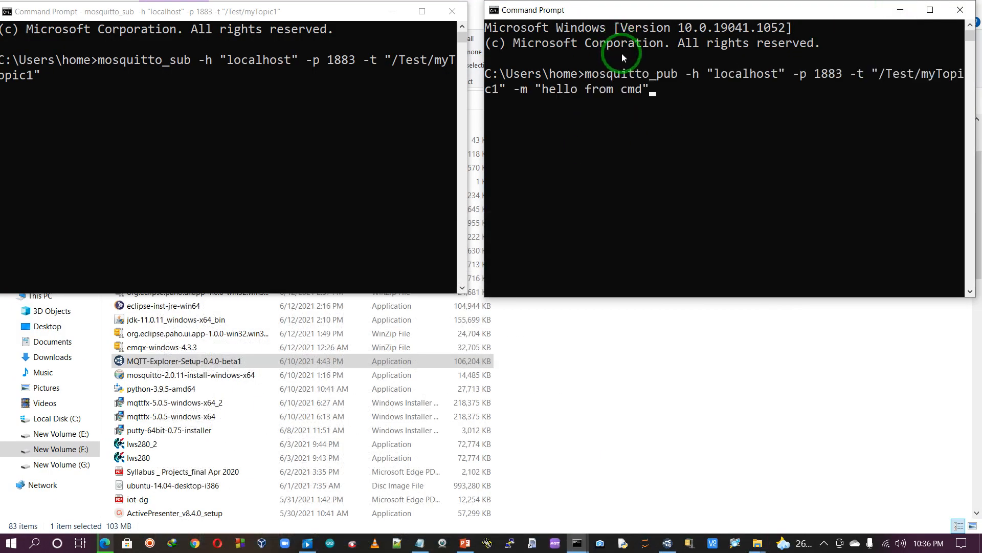
key(Return)
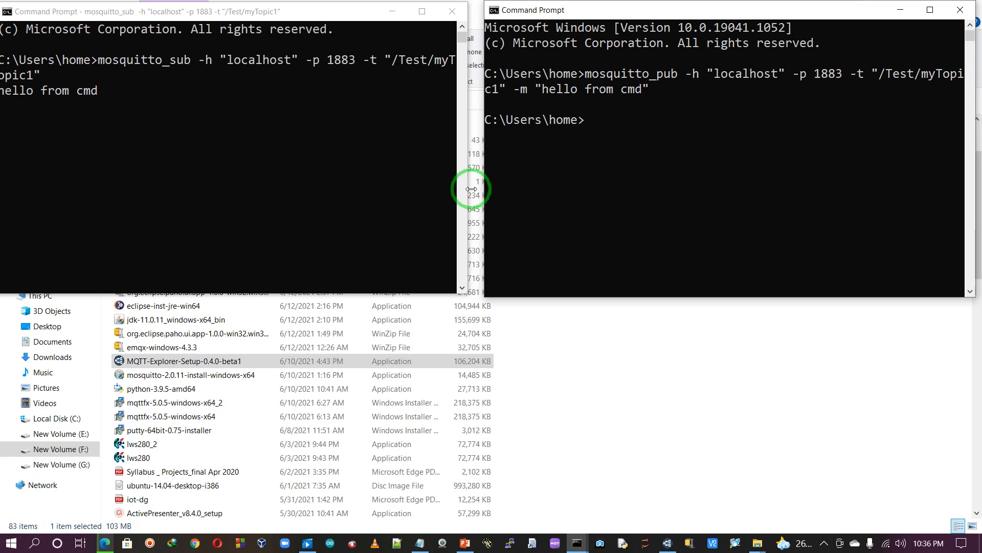
- Switch to MQTT Explorer and restore it to a smaller window over the two Command Prompts
click(667, 544)
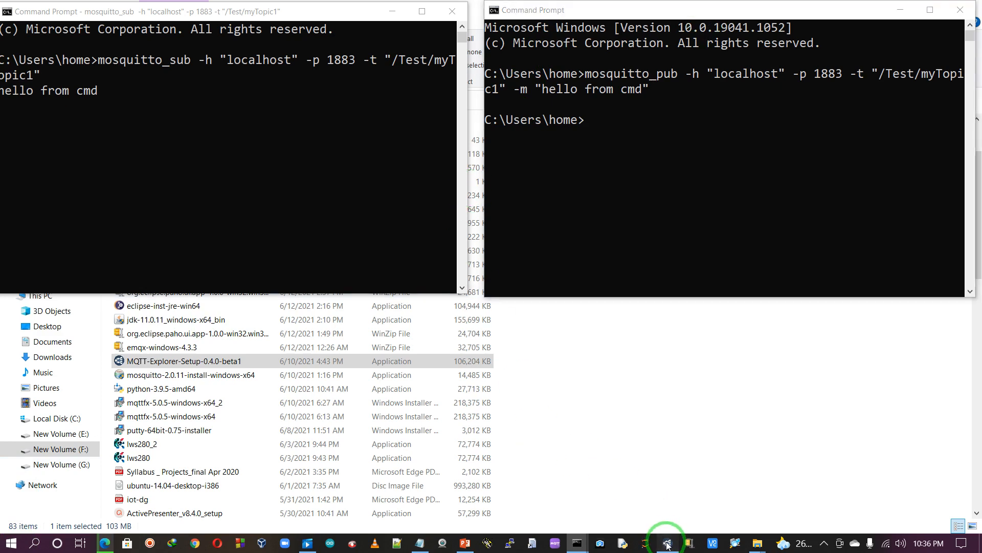
click(627, 232)
click(935, 7)
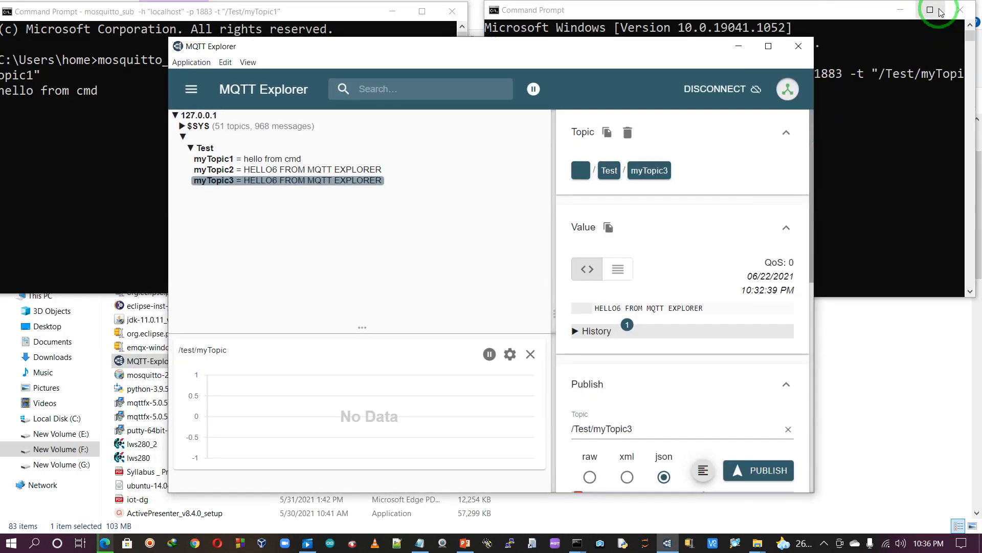
click(496, 53)
mouse_move(496, 52)
mouse_down()
mouse_move(527, 151)
mouse_move(509, 65)
mouse_move(494, 42)
mouse_up()
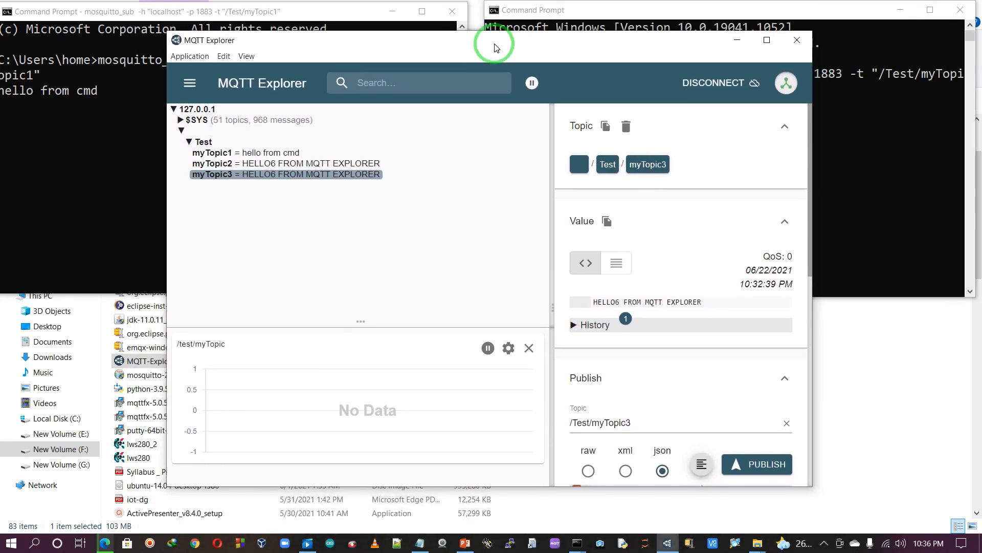
- Reposition the MQTT Explorer window over the Command Prompts and extend its height to expose the Publish message editor
click(867, 192)
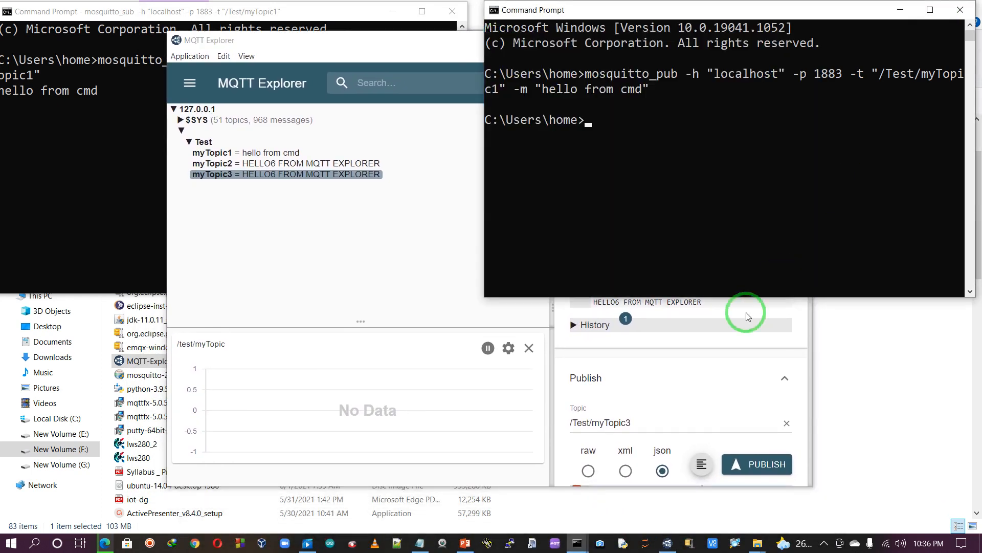
click(64, 219)
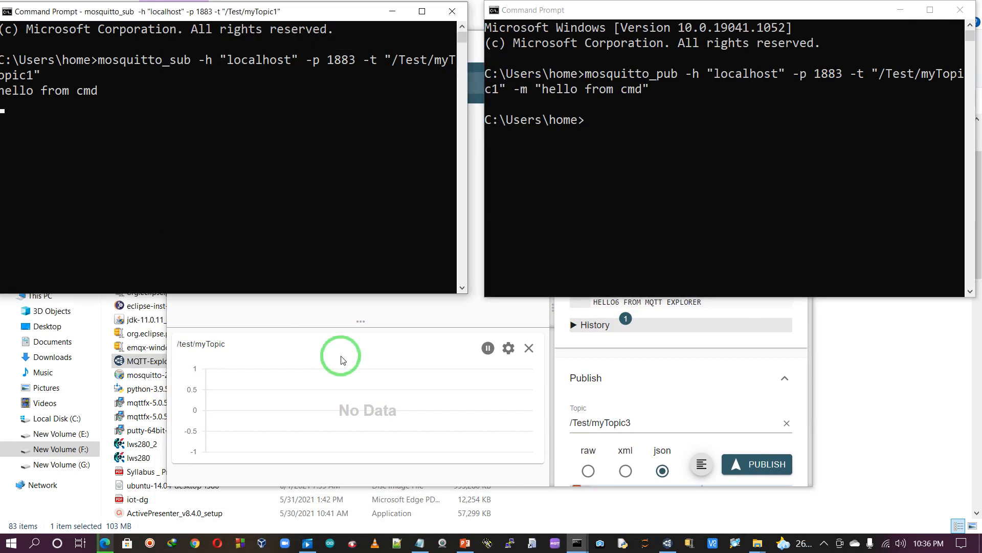
click(404, 319)
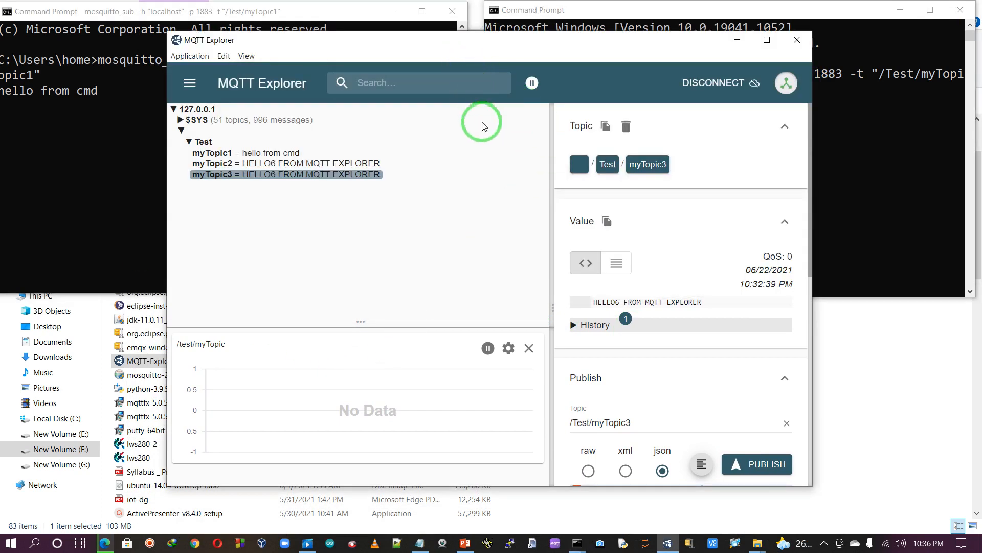
mouse_move(469, 46)
mouse_down()
mouse_move(467, 91)
mouse_move(458, 50)
mouse_up()
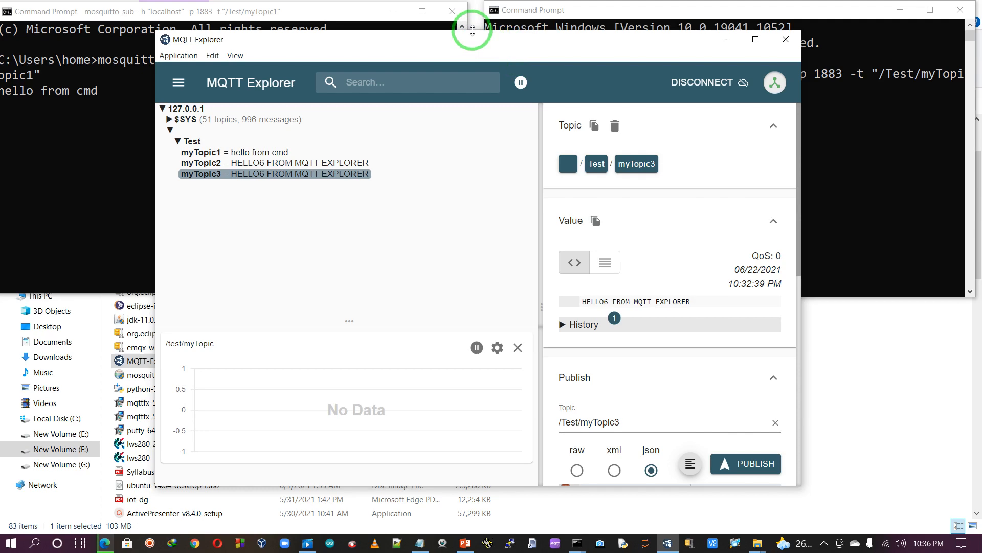
mouse_move(472, 30)
mouse_down()
mouse_move(486, 105)
mouse_move(468, 8)
mouse_move(467, 22)
mouse_up()
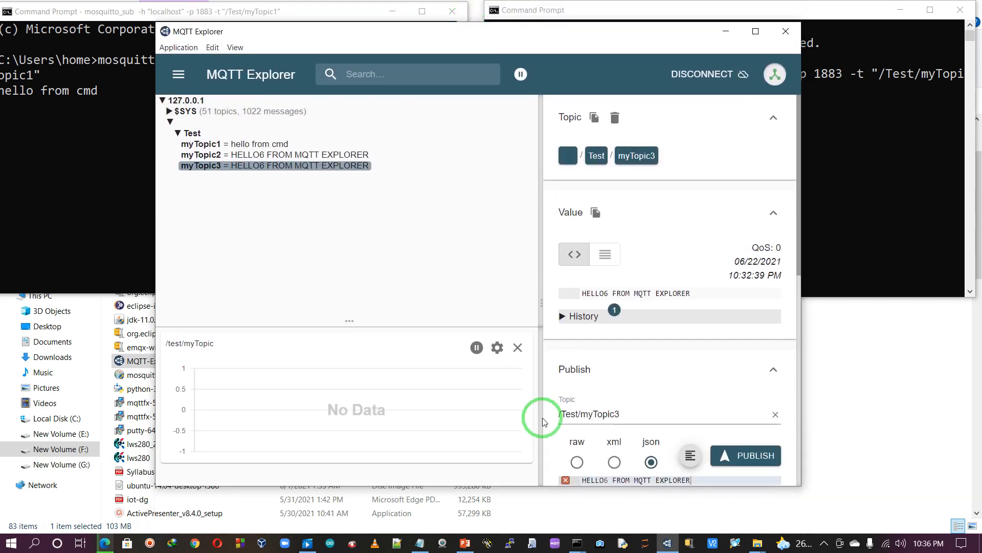
drag(537, 487, 553, 551)
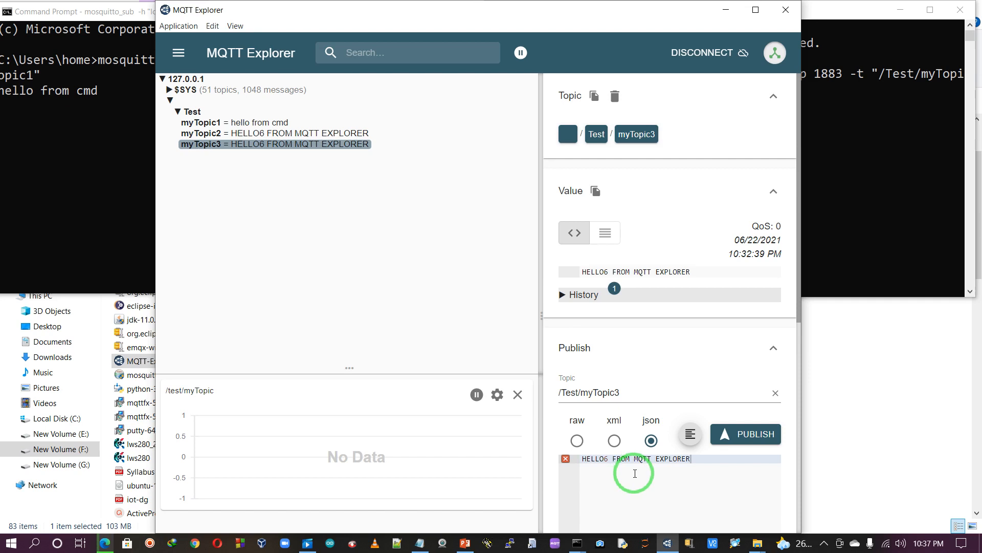
- Publish "HELLO100 FROM MQTT EXPLORER" to /Test/myTopic1 and check the mosquitto_sub window for it
click(621, 393)
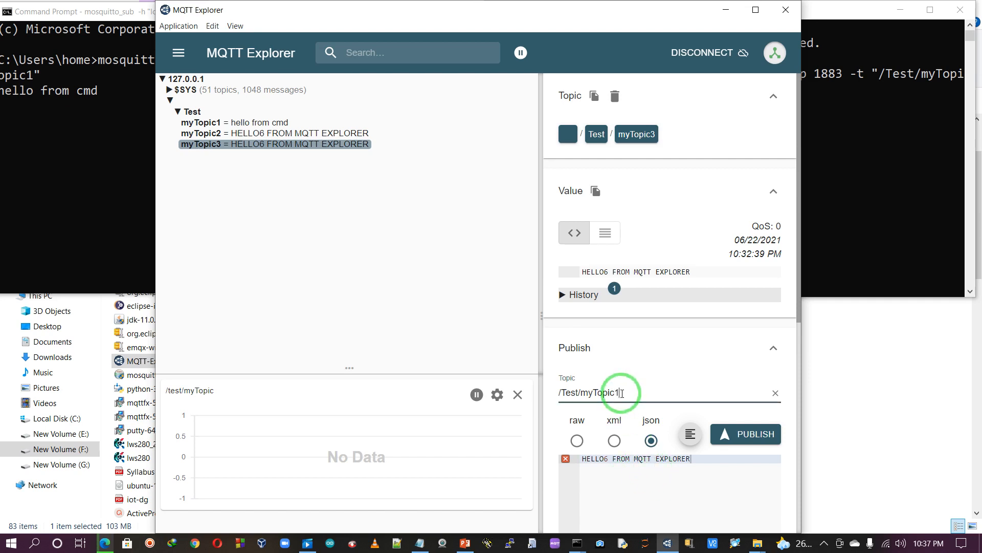
click(608, 458)
key(Delete)
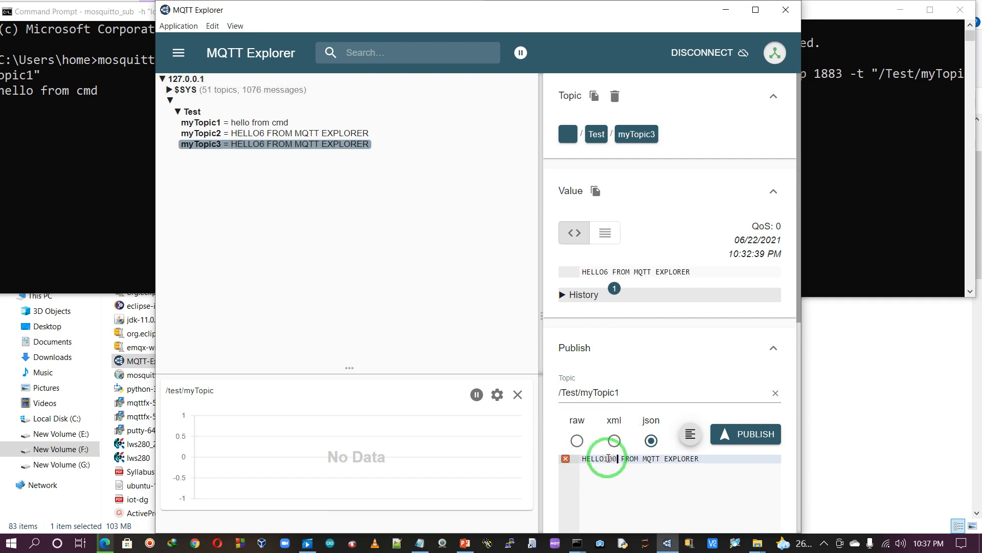
click(737, 435)
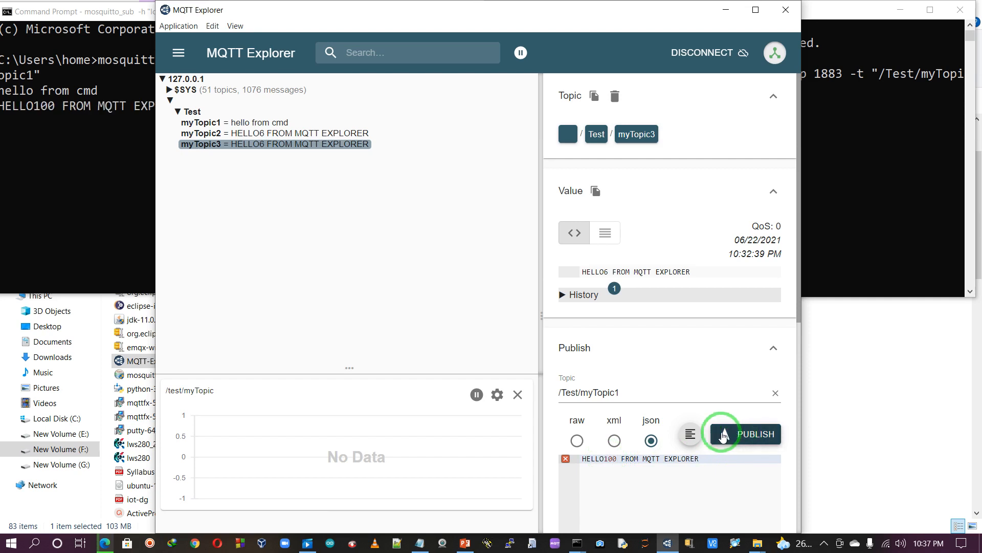
click(105, 180)
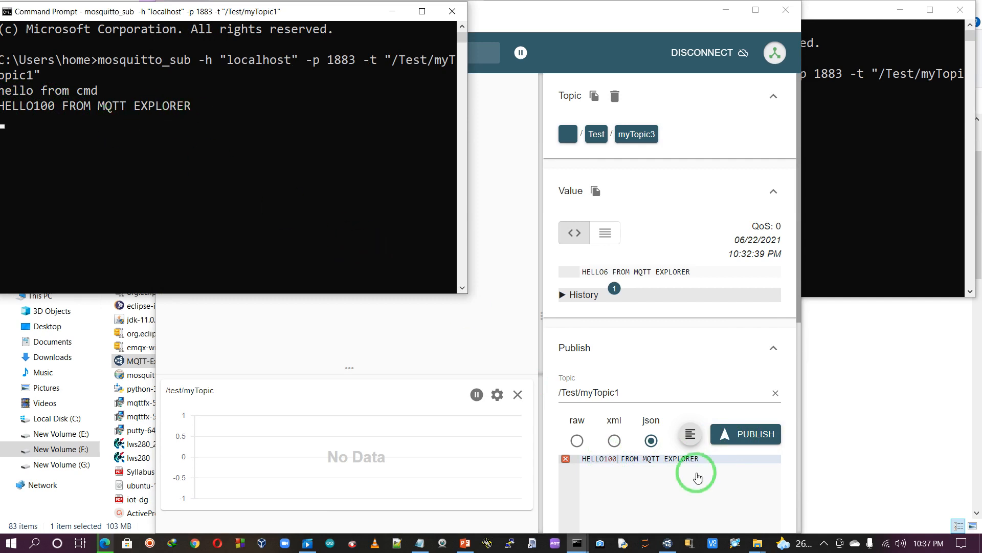
- Publish "HELLO101 FROM MQTT EXPLORER" and "HELLO102 FROM MQTT EXPLORER" to /Test/myTopic1
click(685, 511)
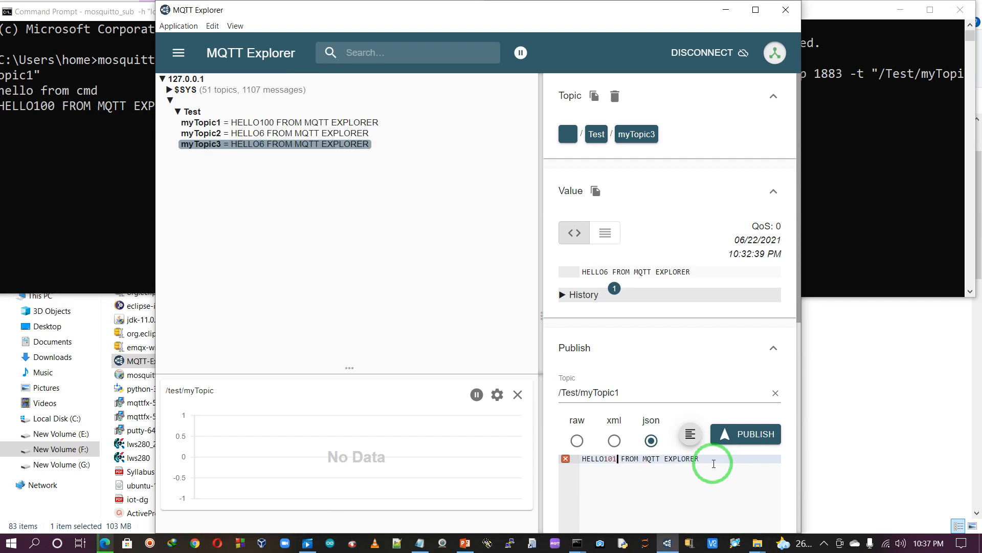
click(746, 439)
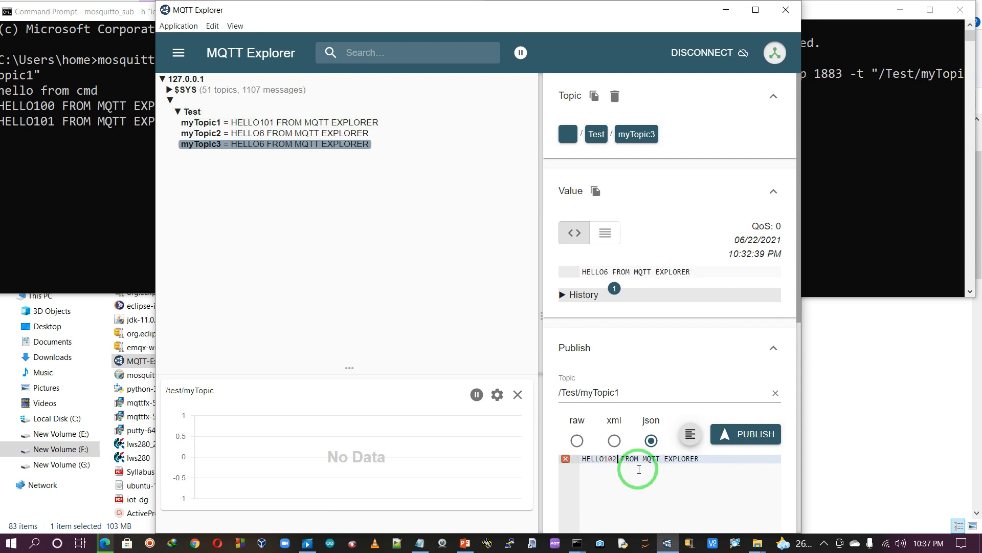
click(748, 439)
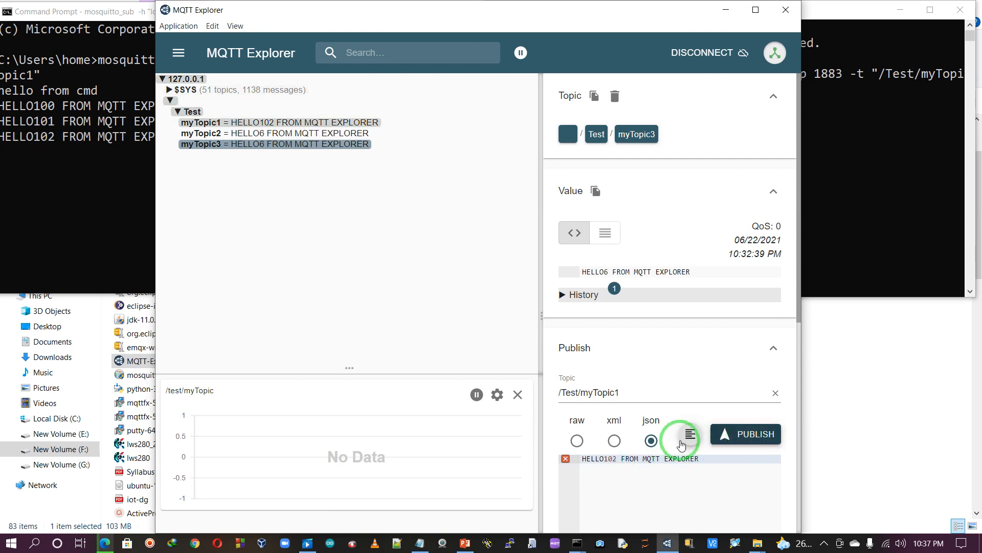
click(639, 483)
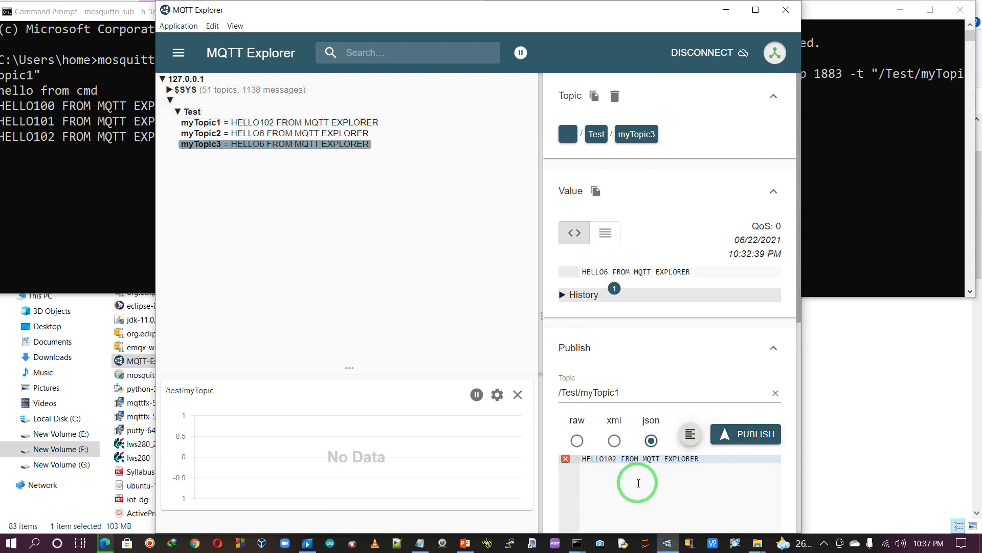
- Open another Command Prompt and resize and move it so it overlaps the upper part of the MQTT Explorer window
click(12, 546)
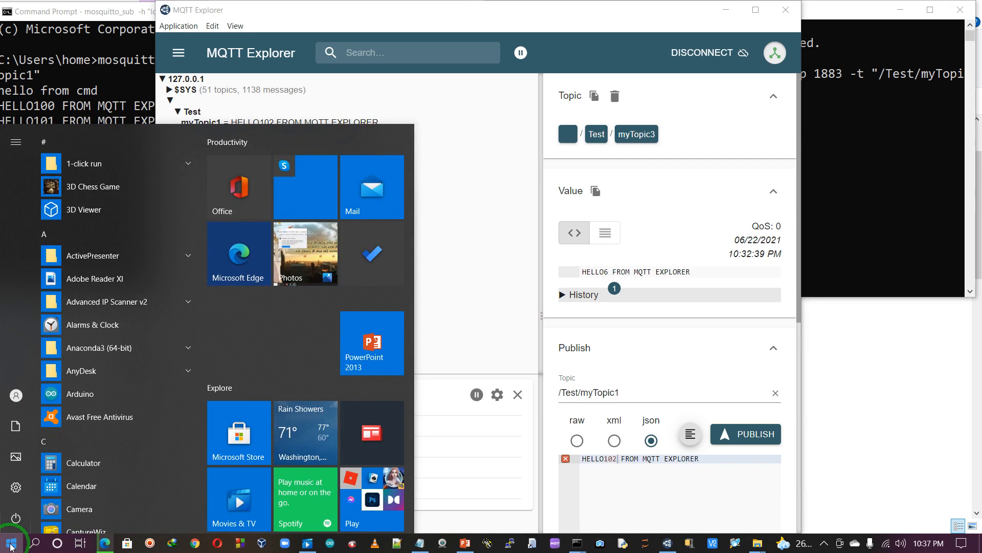
text(cmd)
key(Return)
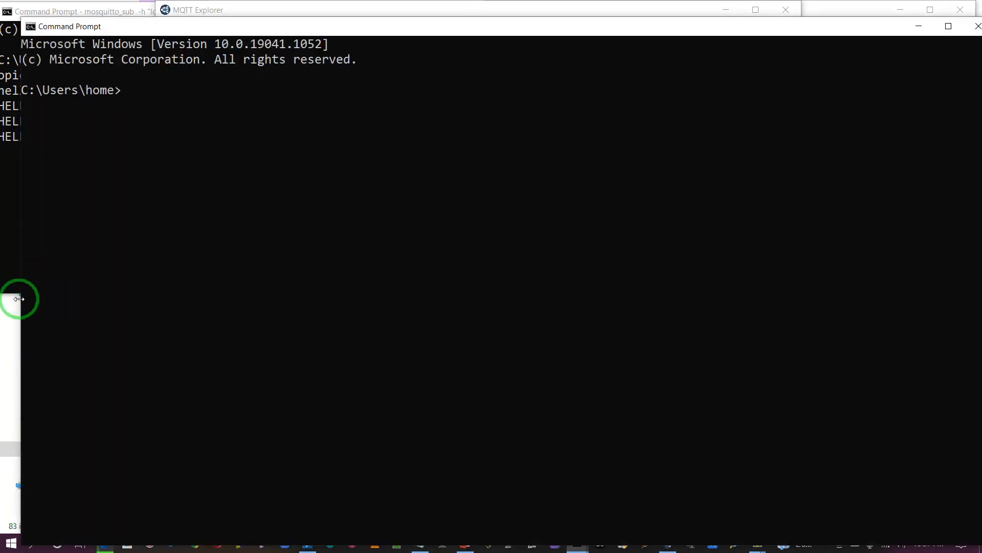
drag(19, 299, 307, 309)
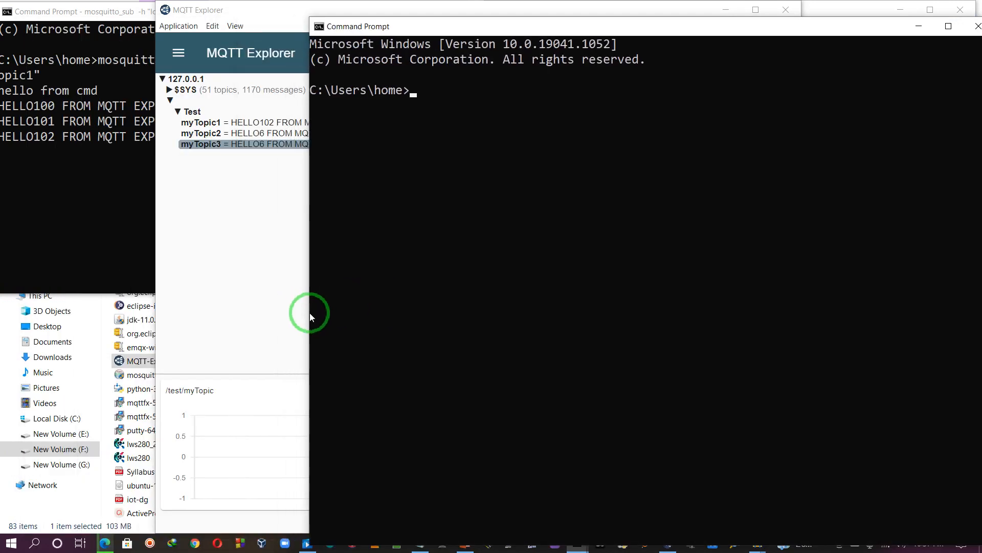
drag(630, 34, 527, 15)
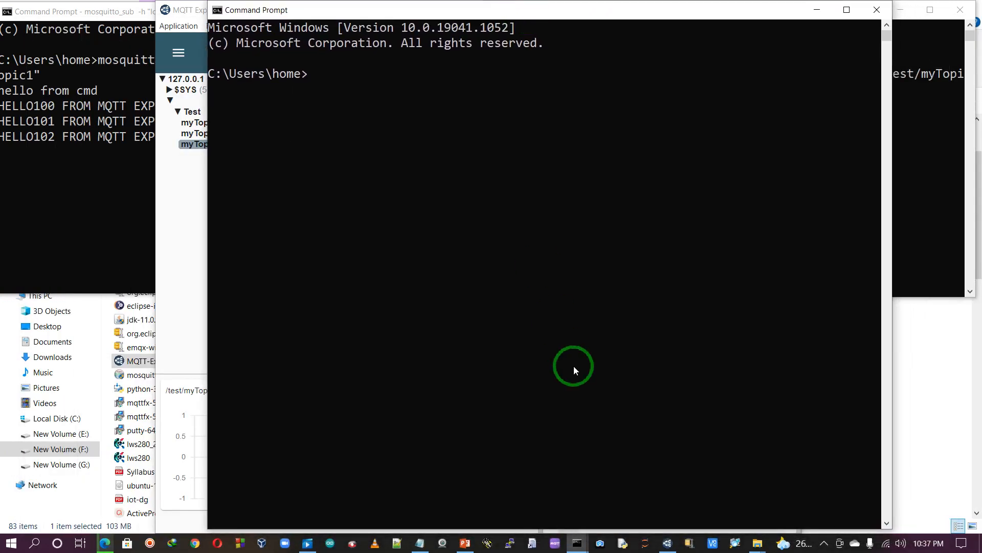
drag(516, 530, 457, 302)
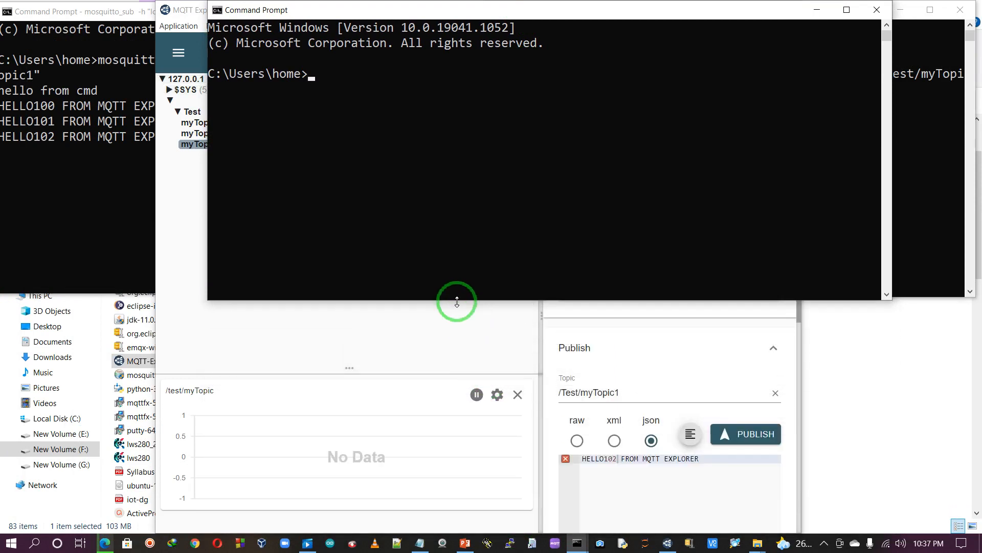
- Copy the mosquitto_sub command line for /Test/myTopic1 from the Notepad notes and minimize Notepad
click(421, 543)
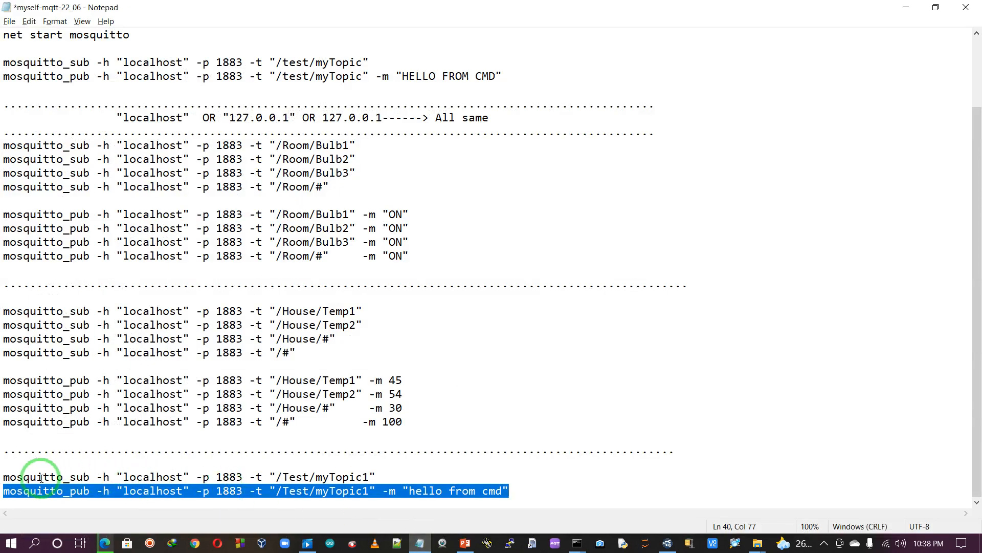
click(3, 477)
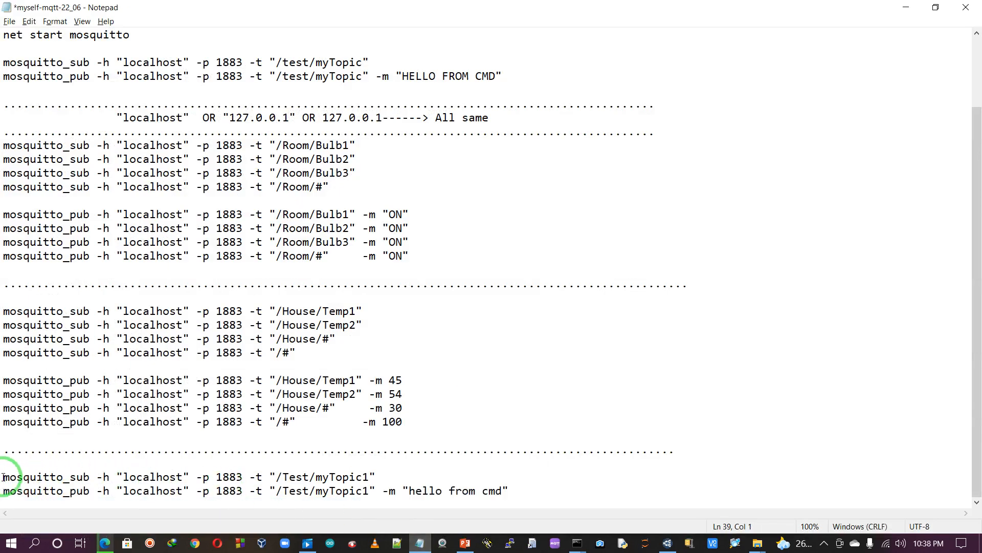
key(shift+End)
key(ctrl+c)
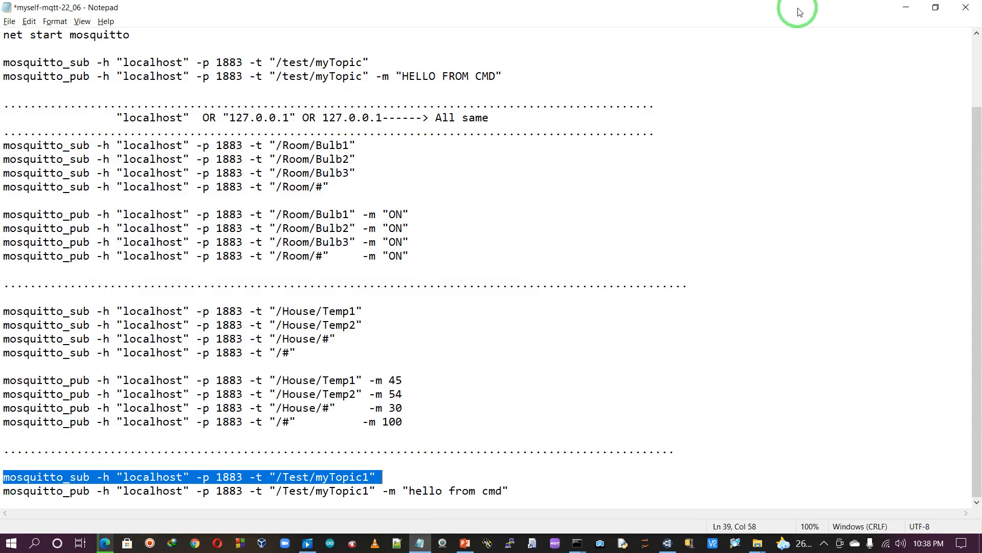
click(905, 9)
- Run mosquitto_sub -h "localhost" -p 1883 -t "/Test/myTopic2" in the new Command Prompt
click(471, 170)
click(404, 117)
right_click(404, 118)
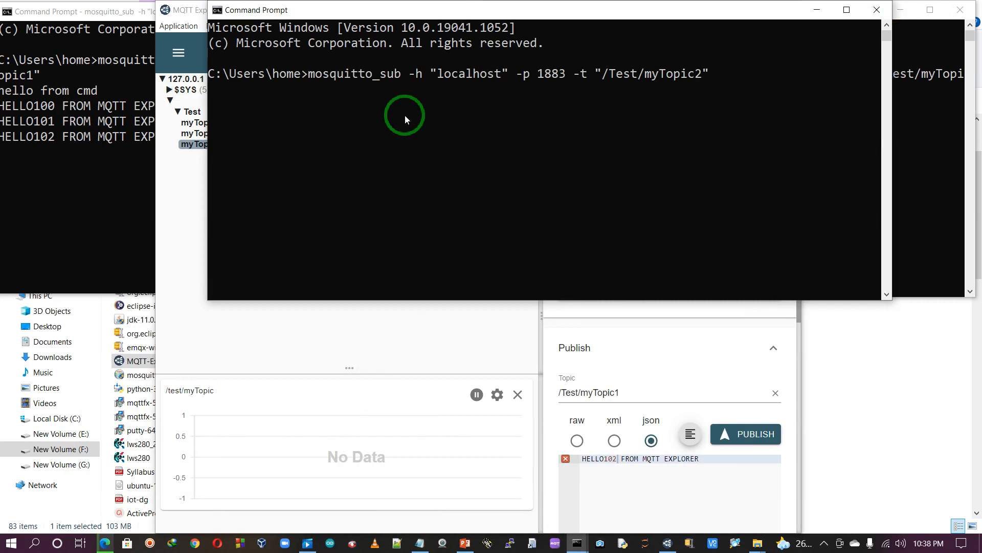
key(Return)
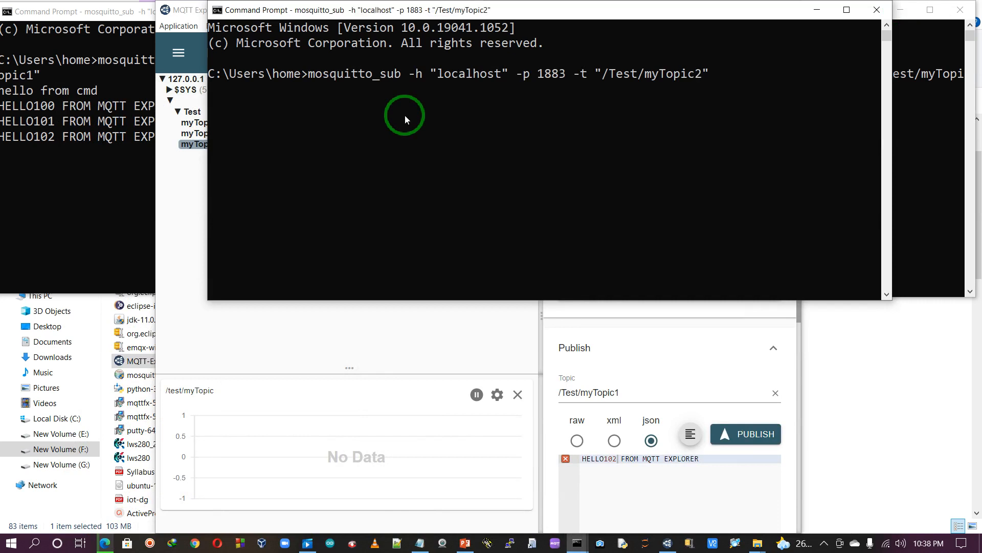
- Place the /Test/myTopic2 subscriber prompt directly below the /Test/myTopic1 subscriber prompt
click(343, 318)
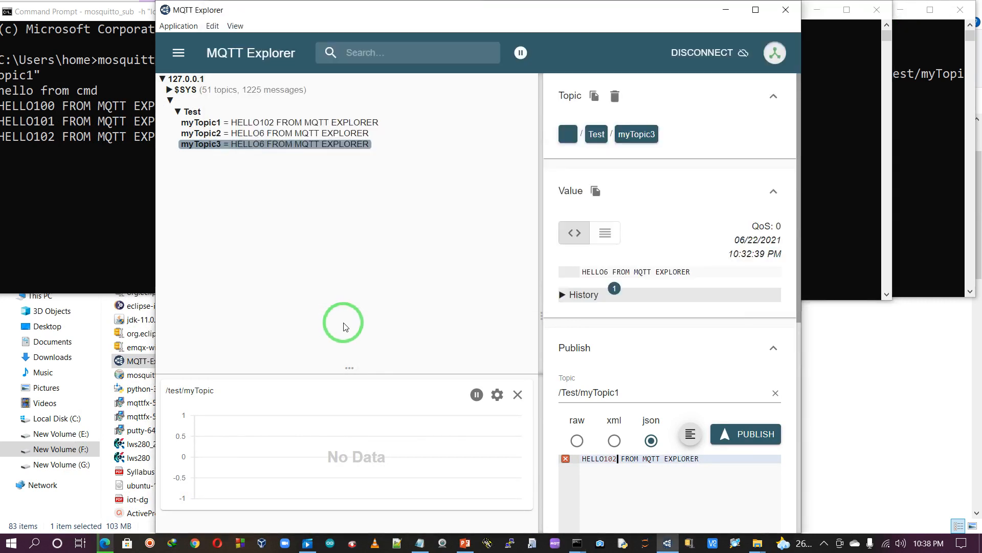
click(832, 155)
click(659, 470)
click(725, 140)
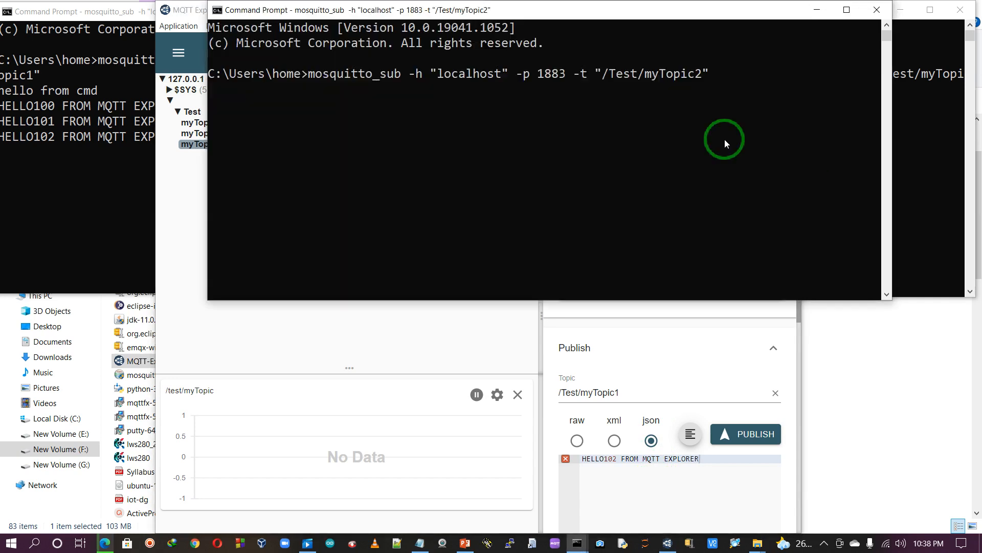
drag(558, 15, 352, 235)
- In MQTT Explorer, publish "HELLO102 FROM MQTT EXPLORER" to /Test/myTopic2
click(719, 358)
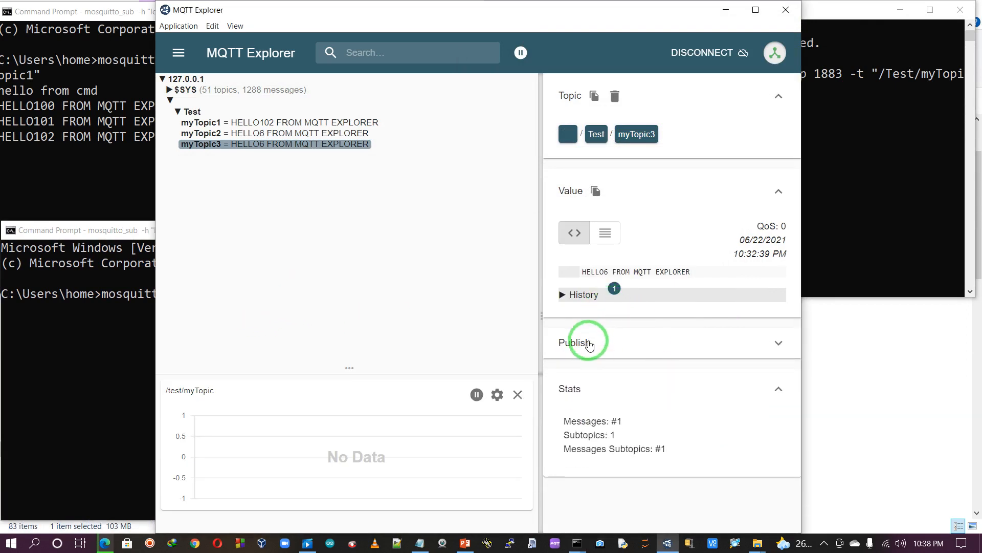
click(782, 349)
click(619, 391)
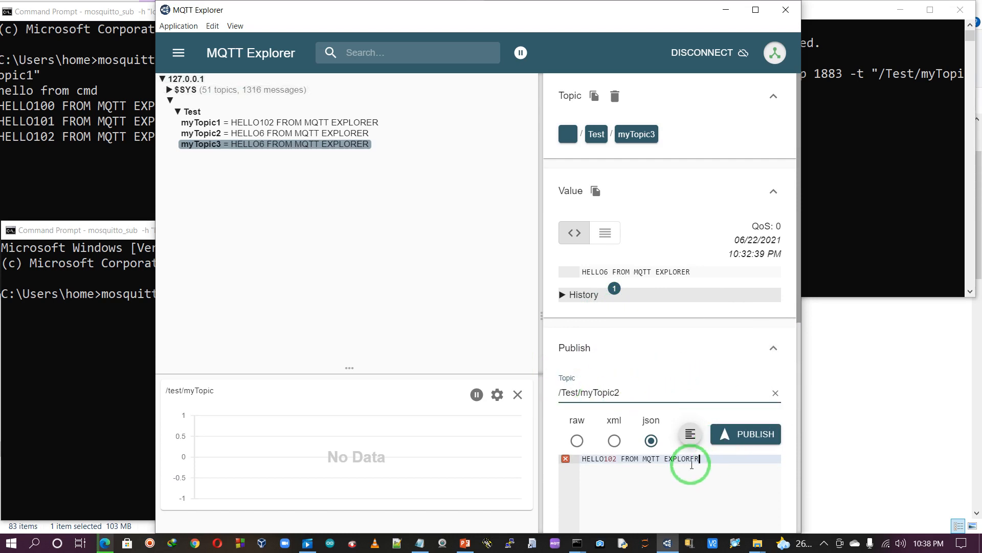
click(749, 435)
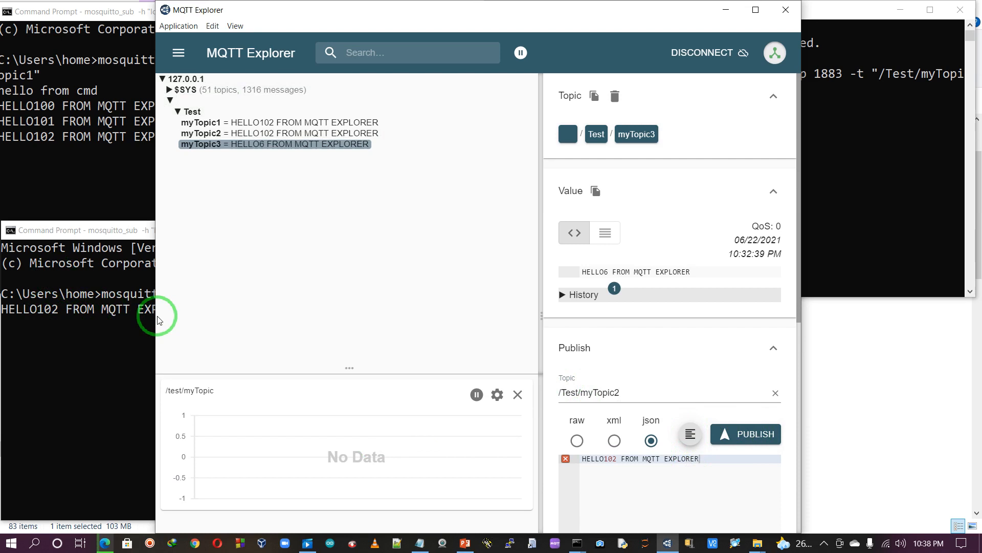
- Narrow the MQTT Explorer window to uncover both subscriber prompts and publish the HELLO102 message to /Test/myTopic1 repeatedly
drag(178, 316, 238, 315)
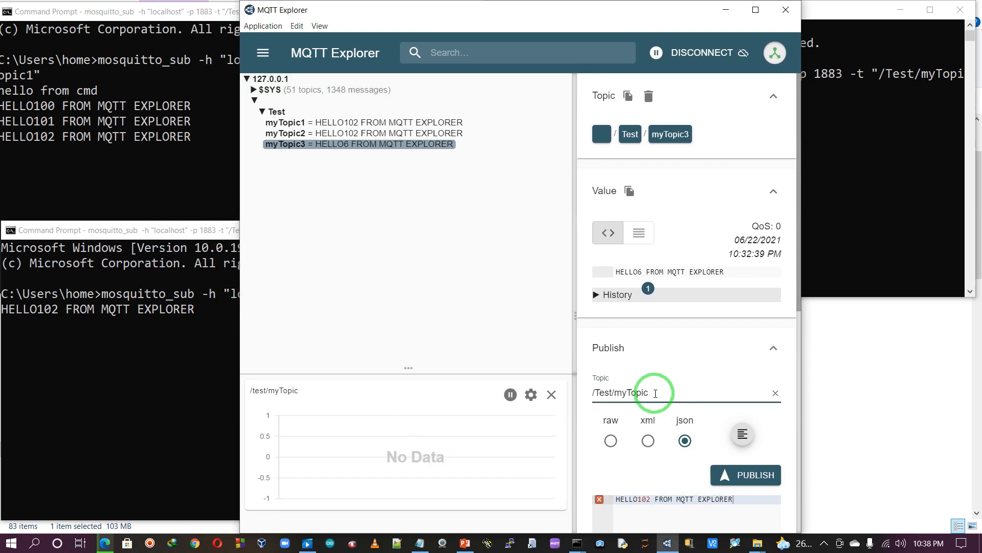
click(752, 475)
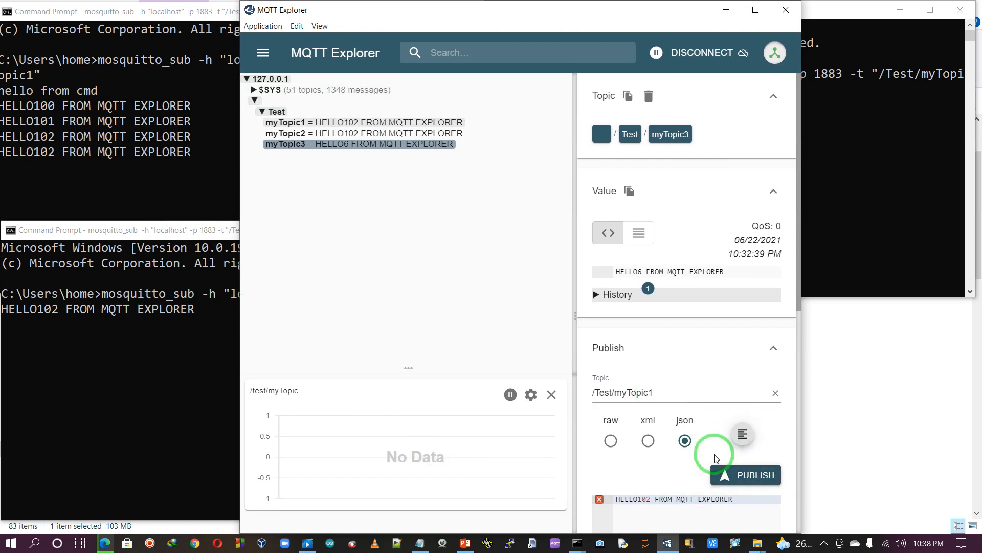
click(744, 475)
- Change the publish topic to /Test/myTopic3 and publish "HELLO102 FROM MQTT EXPLORER" to it
click(657, 393)
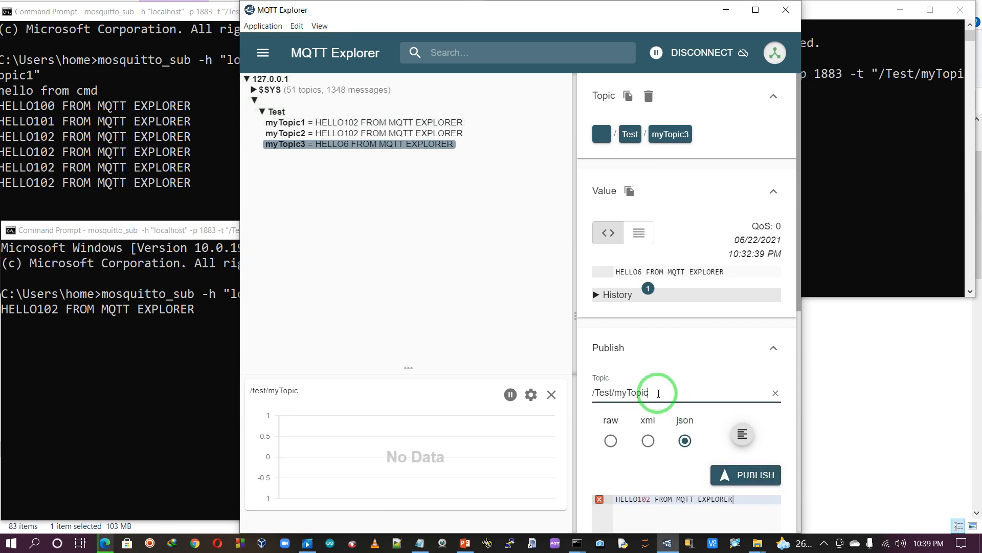
text(3)
click(746, 475)
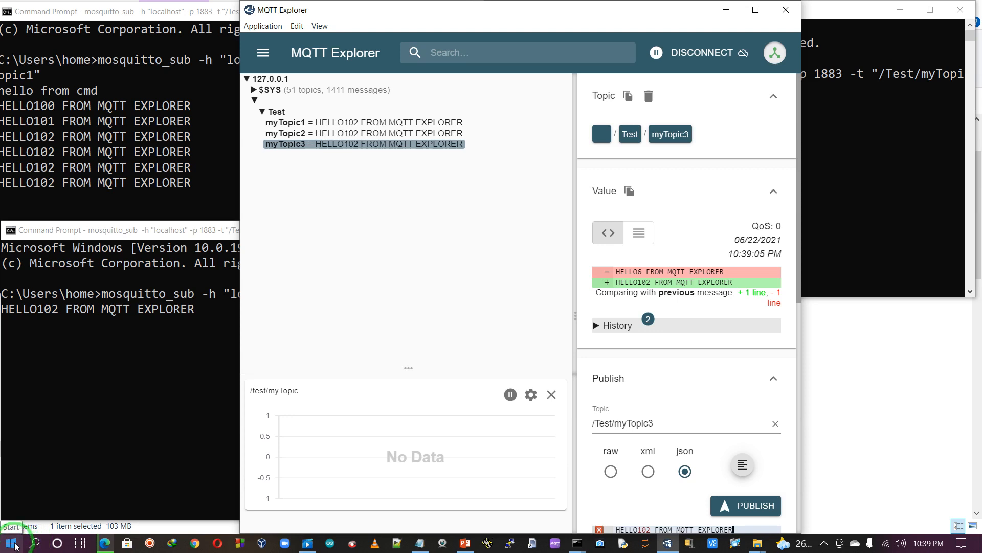
- In the publisher Command Prompt, rerun mosquitto_pub to send "hello from cmd" to /Test/myTopic1
click(864, 168)
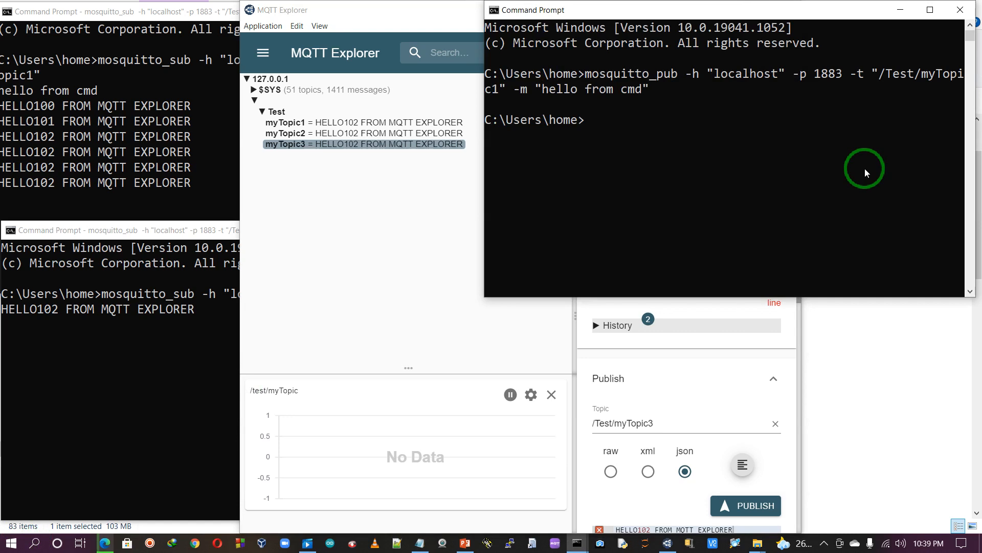
click(626, 127)
click(450, 122)
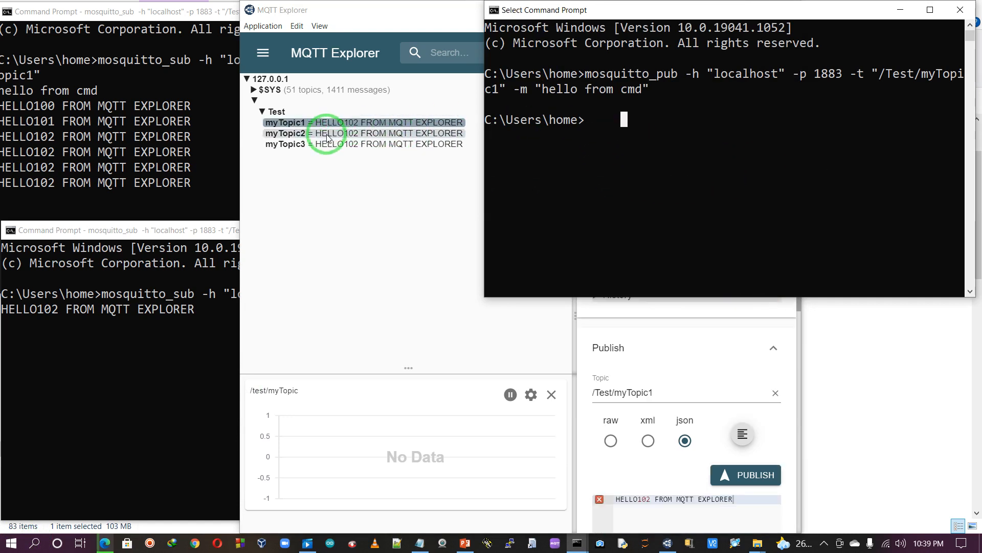
click(342, 145)
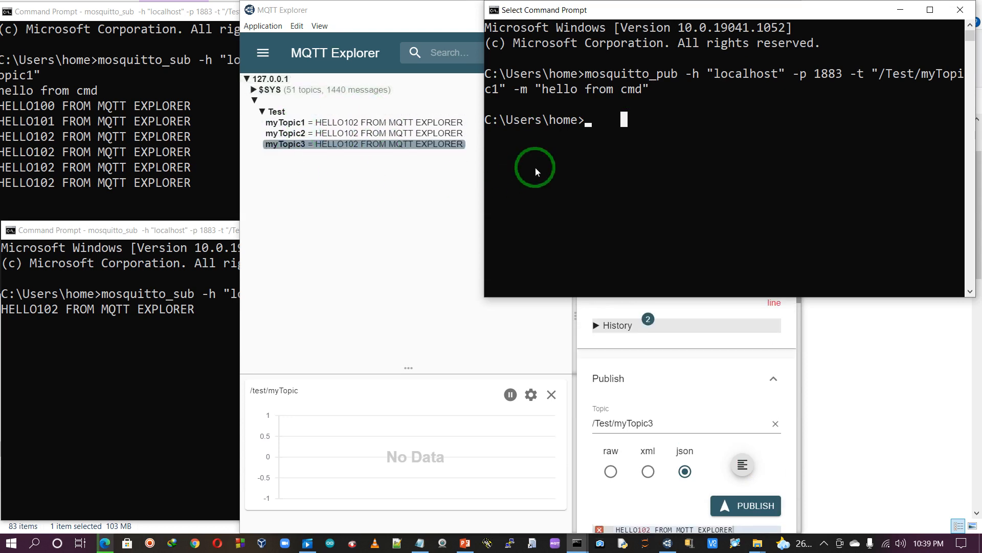
key(Up)
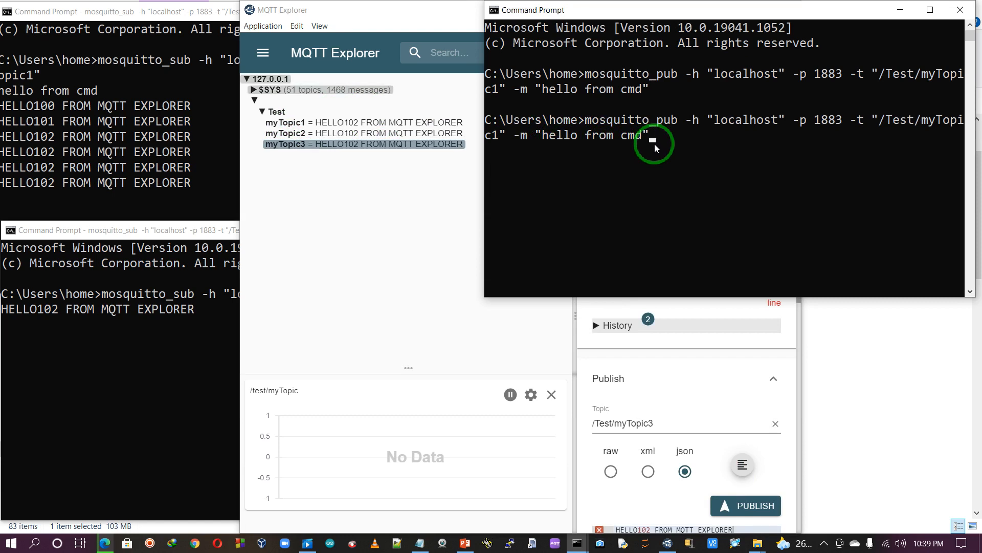
key(Return)
click(310, 132)
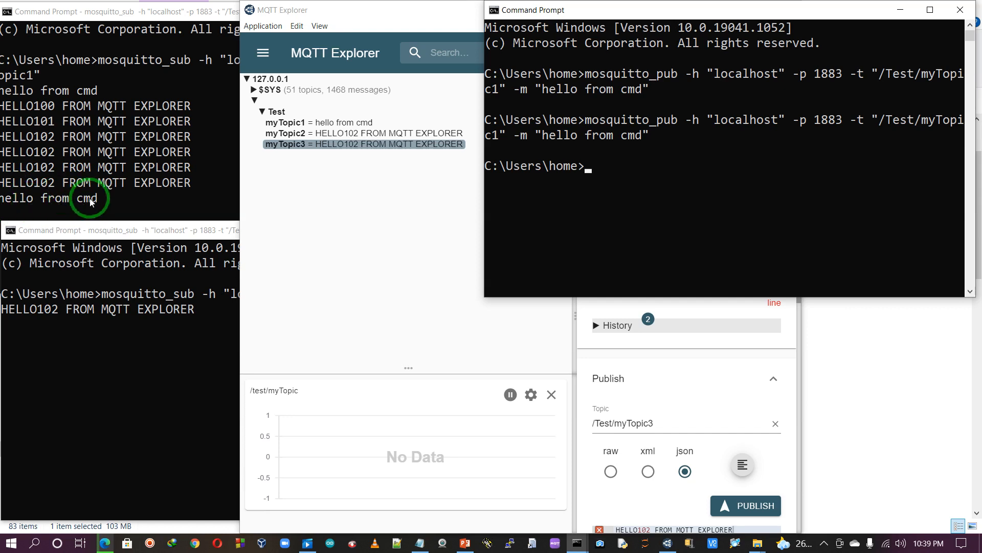
- Publish "hello1111 from cmd" to /Test/myTopic1 with mosquitto_pub and check the topic values in MQTT Explorer
key(Up)
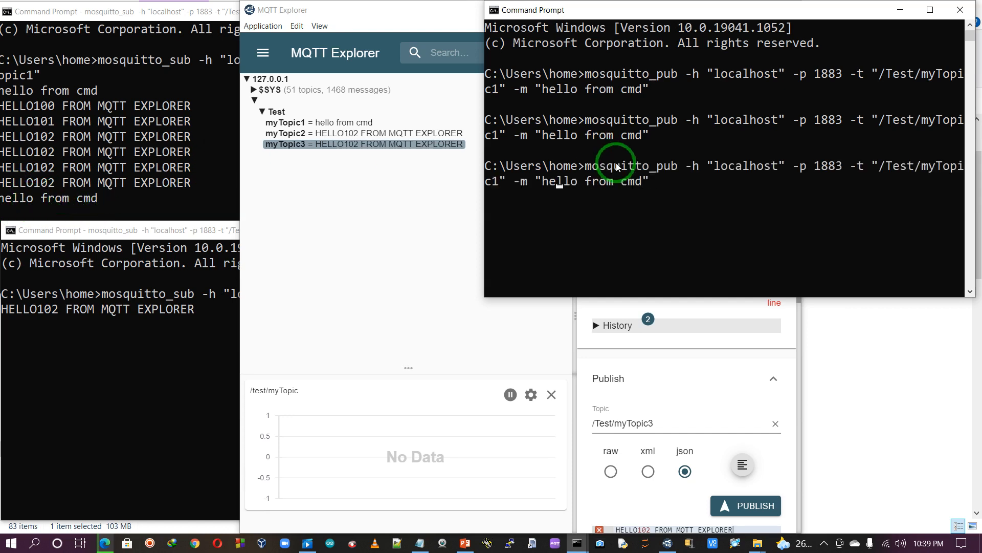
text(1111)
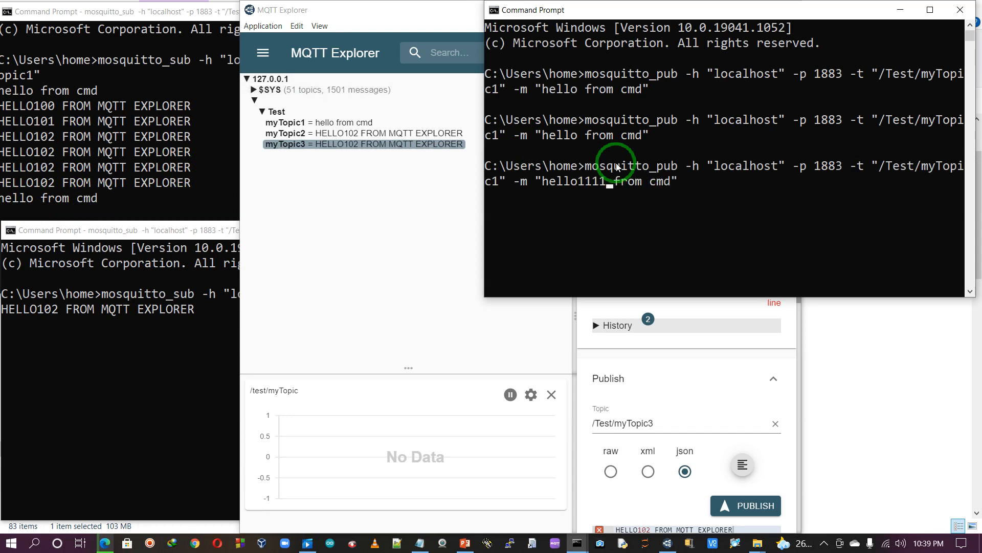
key(Return)
click(328, 124)
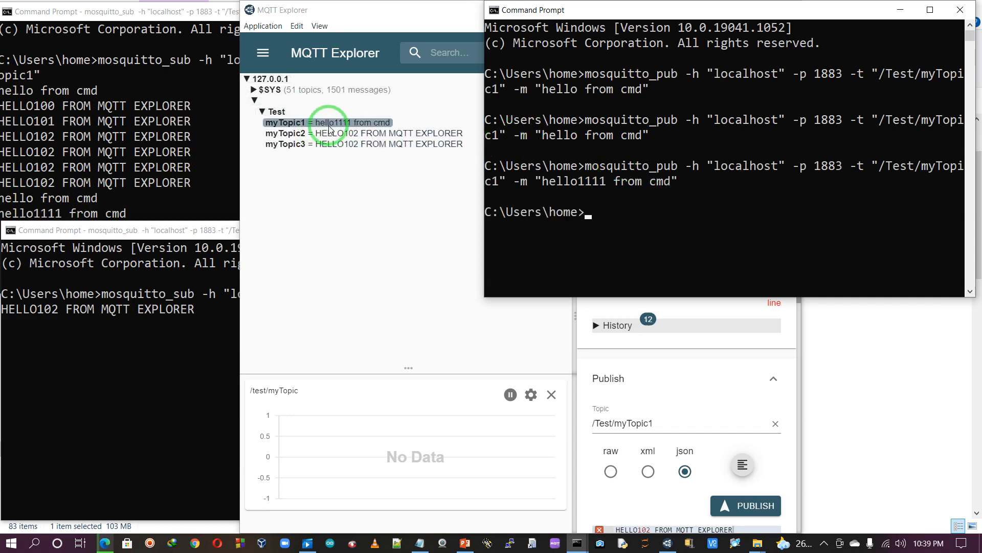
click(330, 134)
- Recall the last mosquitto_pub command, change its message to "hello222222 from cmd", and publish it to /Test/myTopic1
click(553, 270)
key(Up)
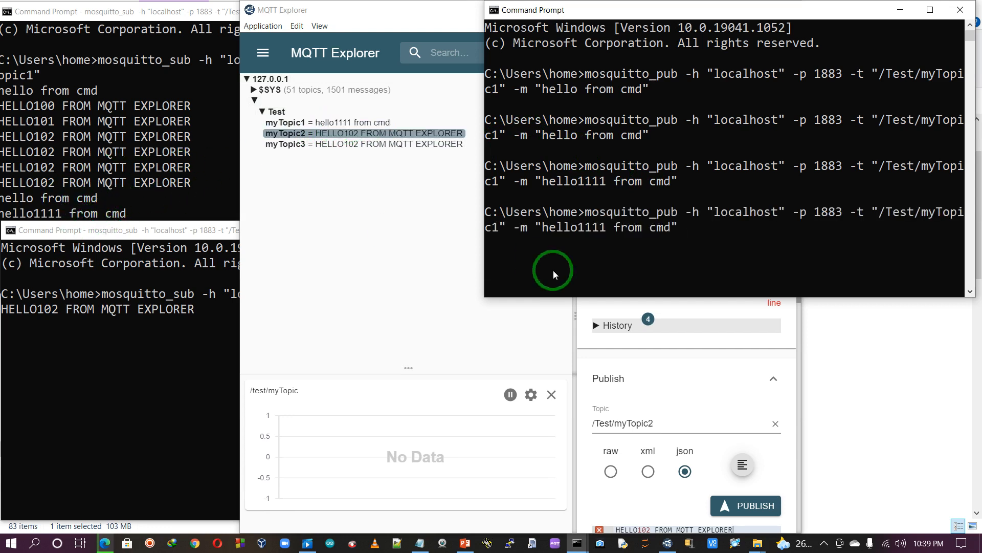
key(Left)
key(Left)
key(Left)
key(Left)
key(Left)
key(Left)
key(Left)
key(Left)
key(Left)
key(Left)
key(BackSpace)
key(BackSpace)
key(BackSpace)
key(BackSpace)
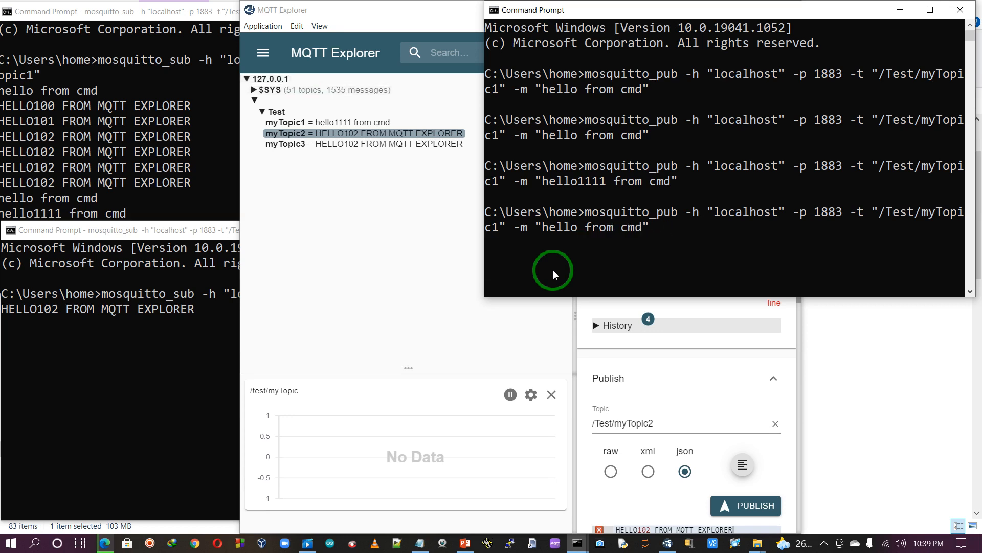
text(222222)
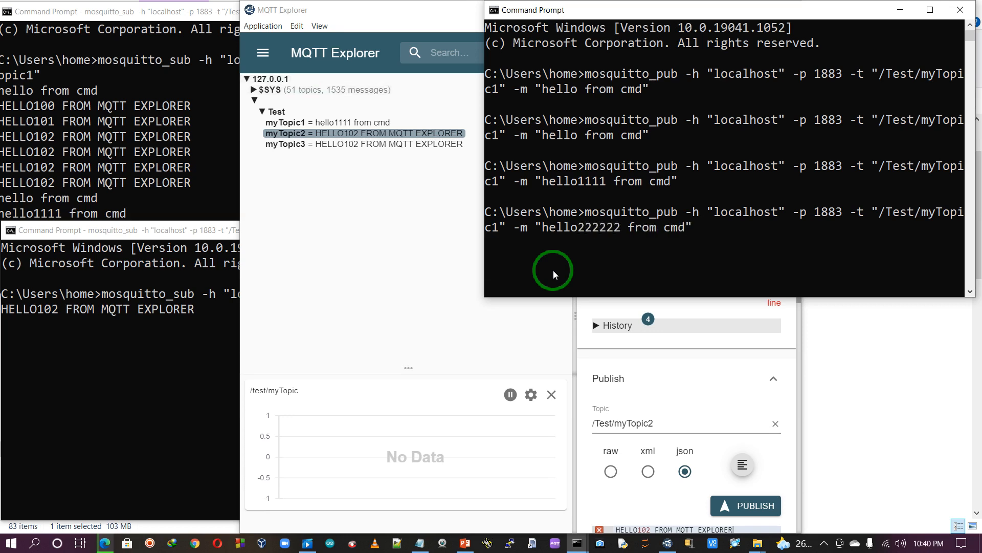
key(Return)
- Compare the messages received in the /Test/myTopic1 and /Test/myTopic2 subscriber prompts with the publisher prompt's commands
click(154, 191)
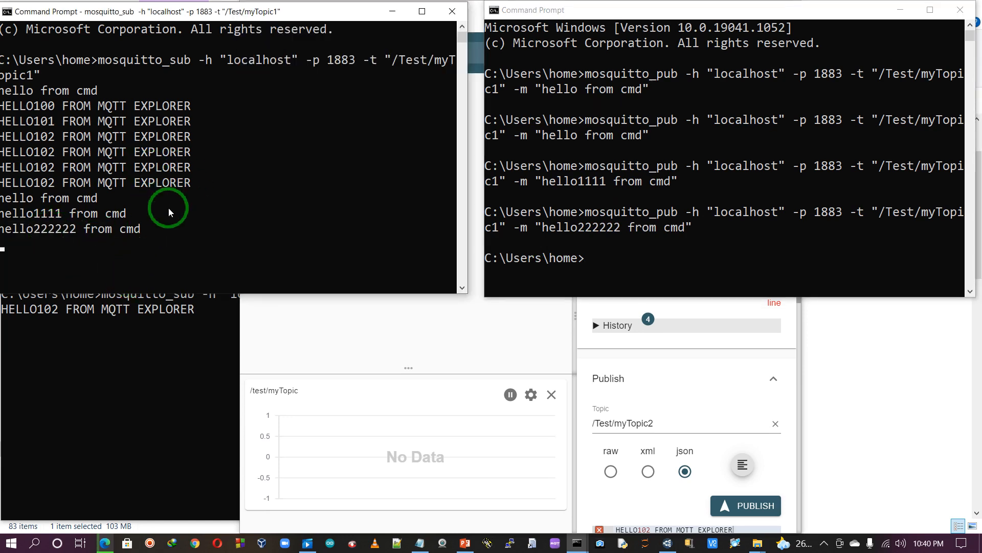
click(190, 367)
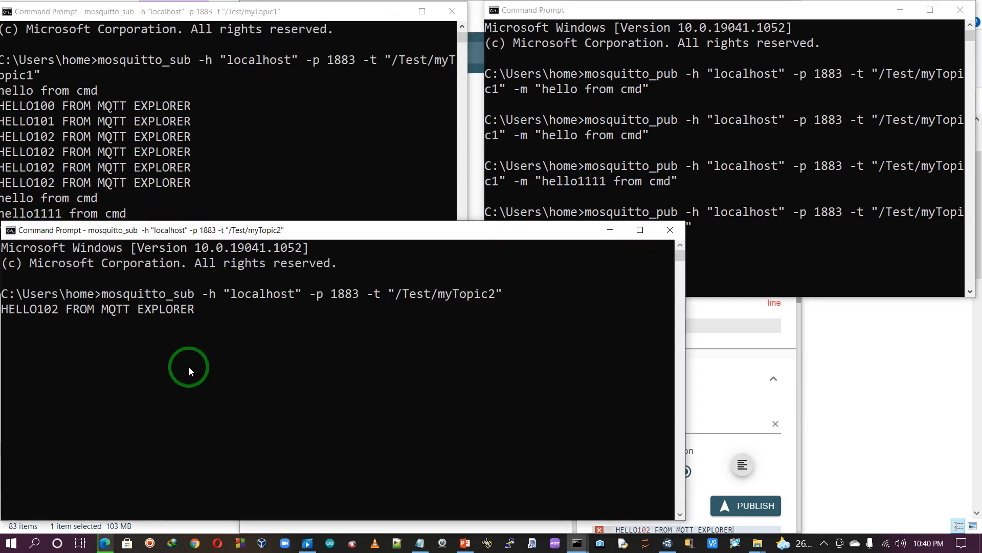
click(744, 250)
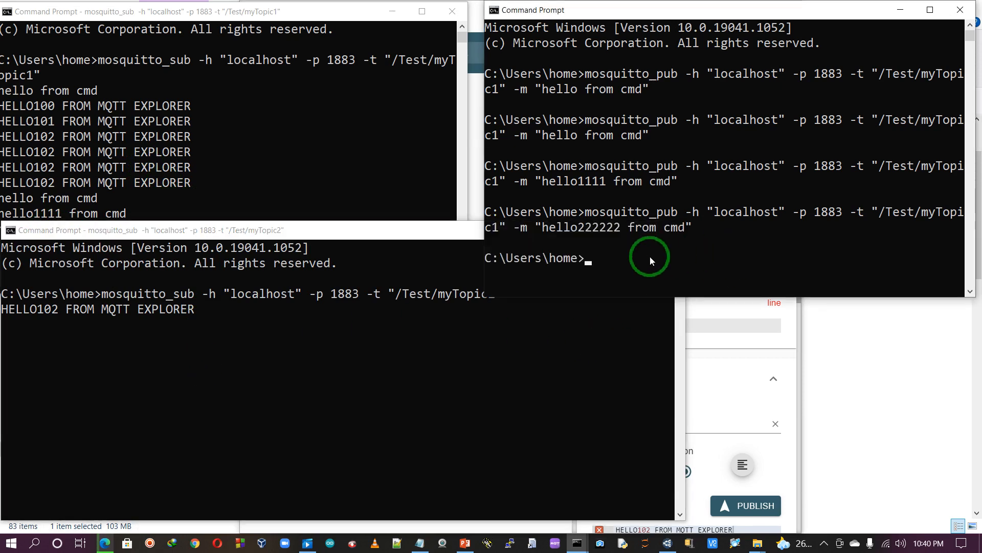
- Switch to MQTT Explorer, collapse its Publish section, and maximize the window
click(746, 385)
click(671, 367)
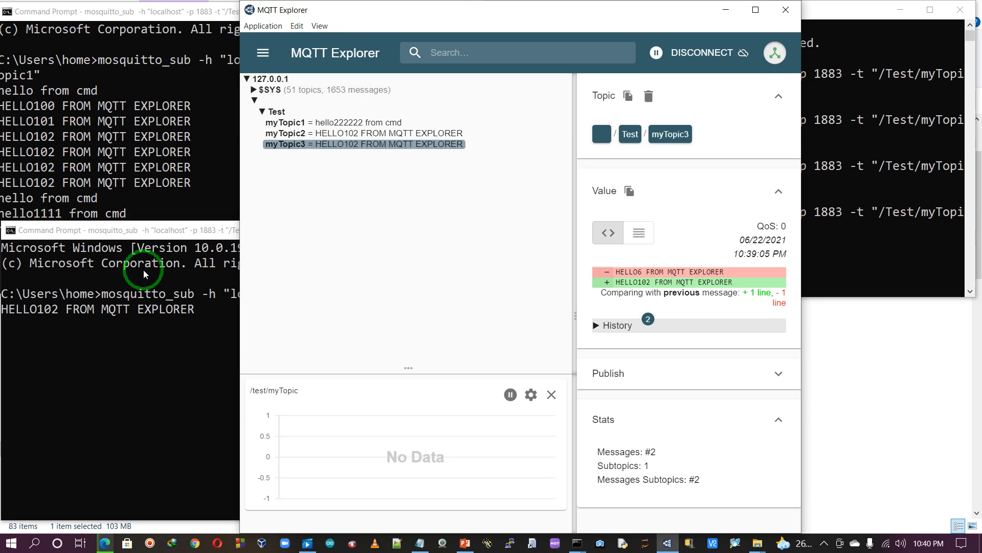
click(750, 12)
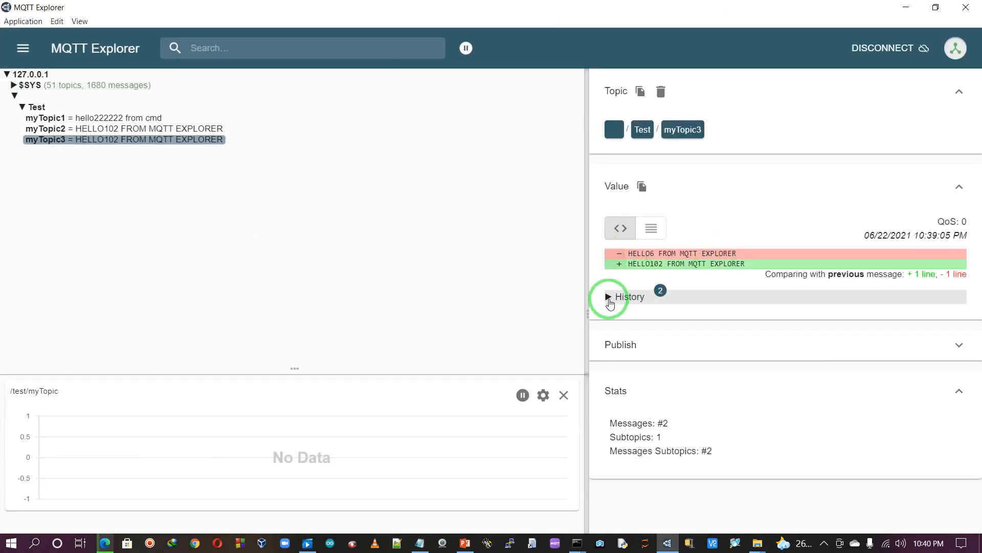
- Expand the value history and review the past messages of myTopic3, myTopic2 and myTopic1 under Test
click(610, 300)
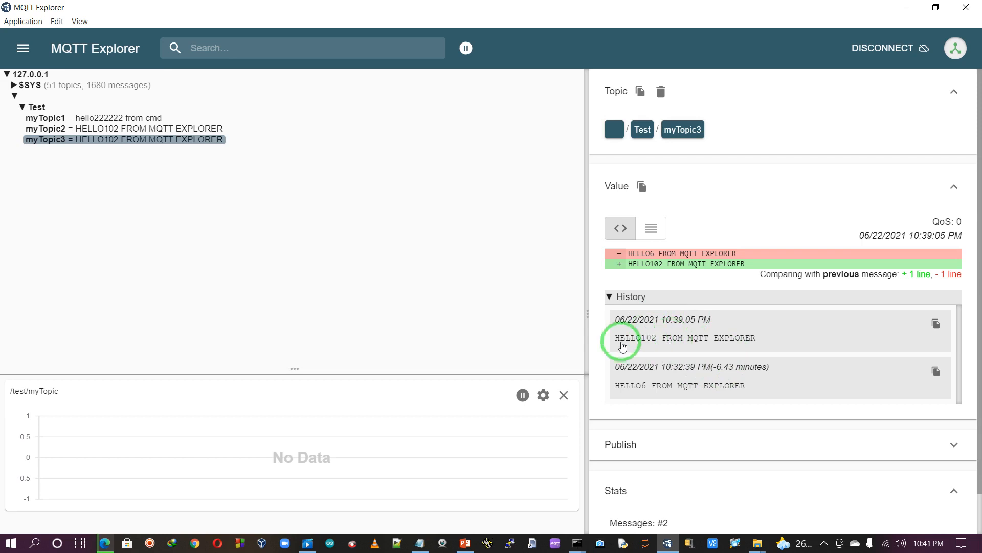
click(37, 130)
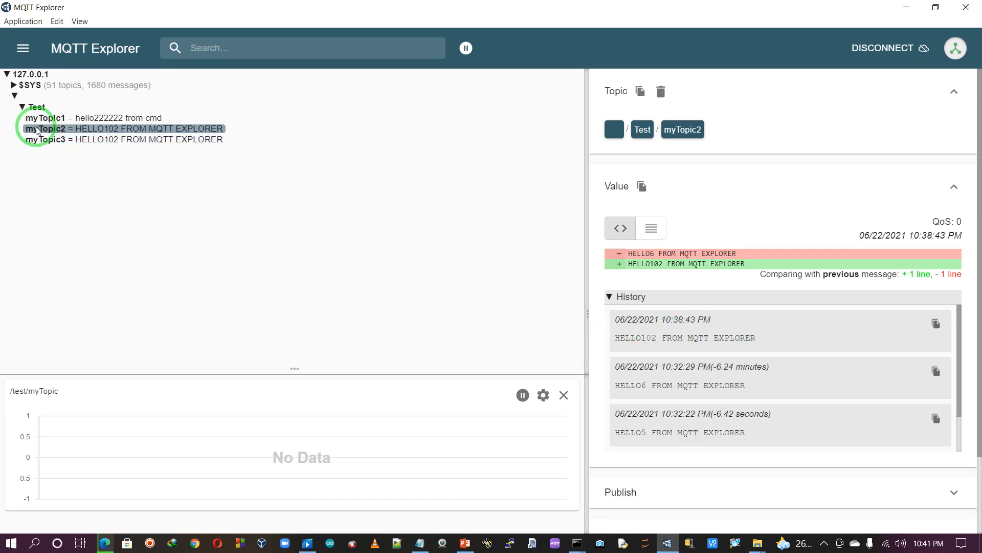
key(Down)
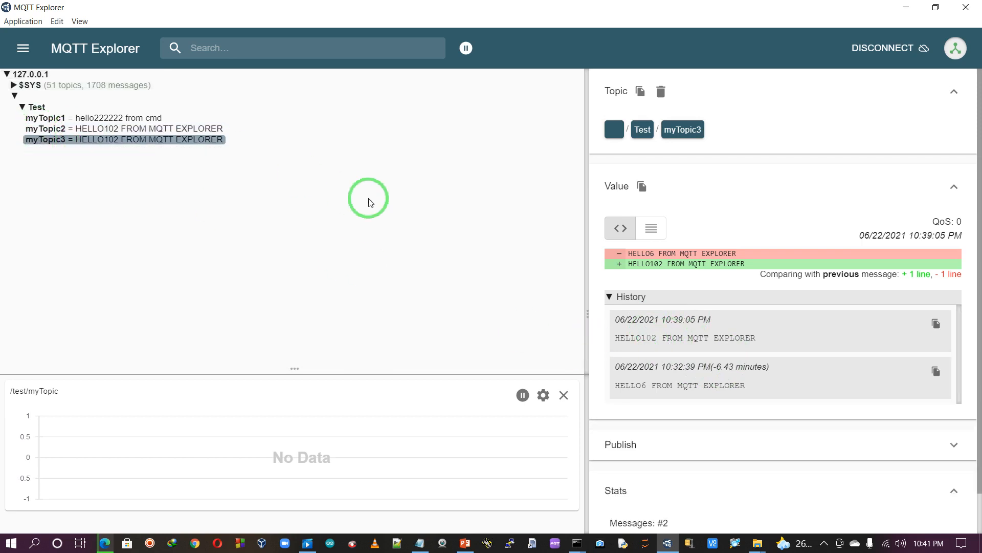
click(115, 131)
click(94, 118)
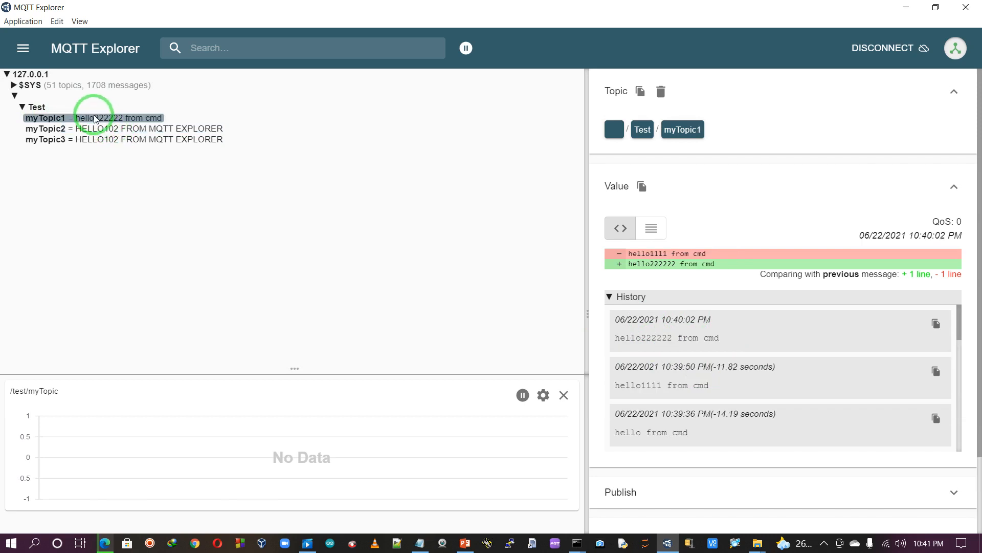
- Expand the broker's publish messages under $SYS and inspect the dropped, received and sent topics
click(12, 91)
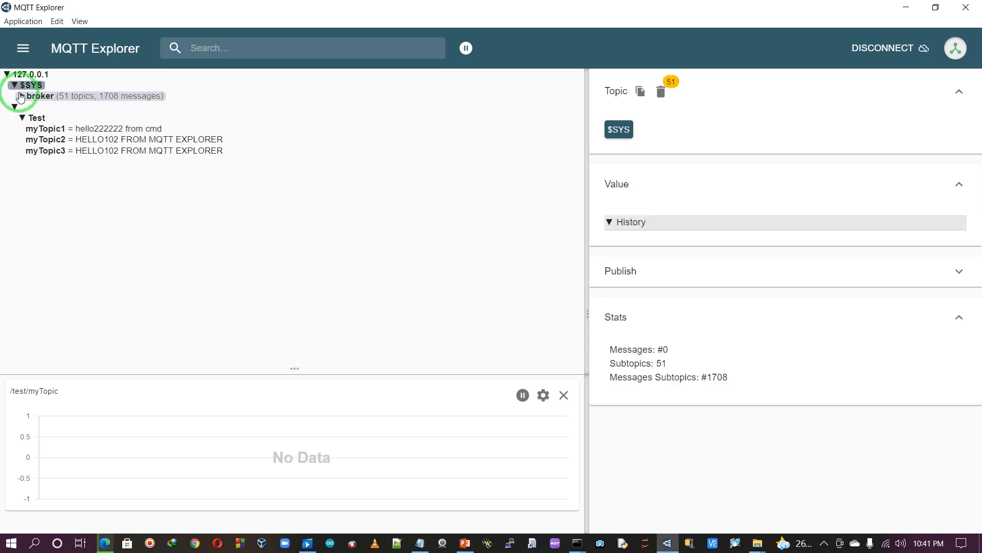
click(19, 96)
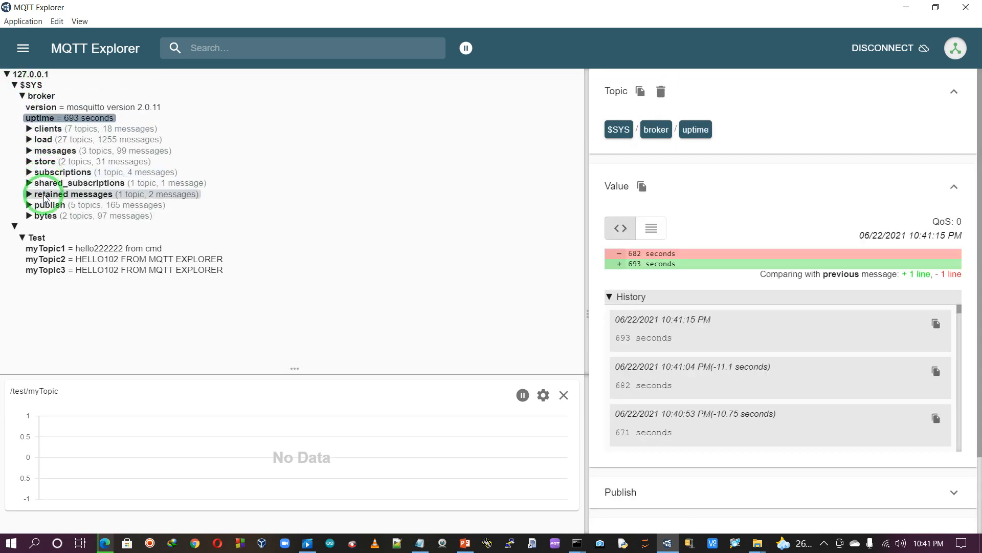
click(48, 205)
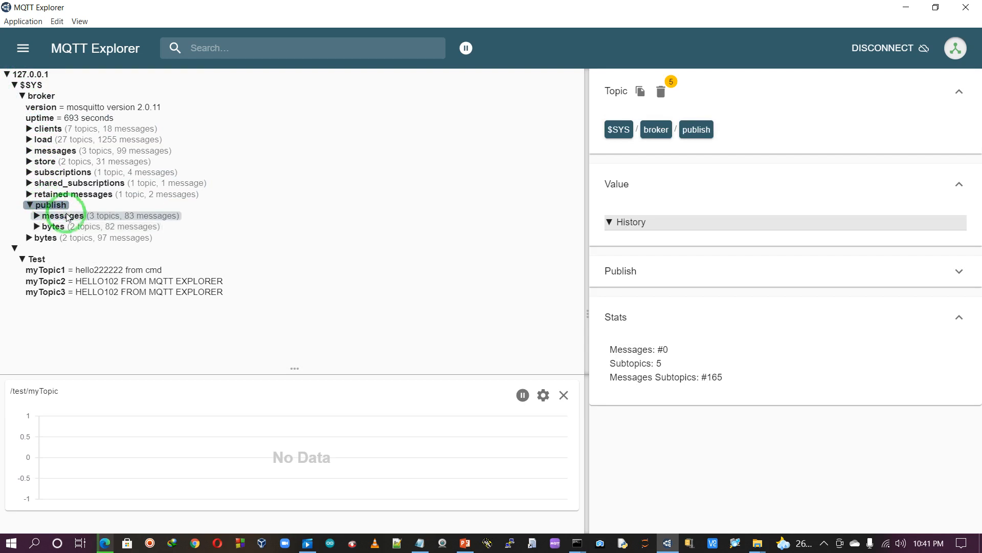
click(66, 219)
click(56, 238)
click(60, 226)
click(59, 248)
click(74, 228)
click(58, 237)
click(59, 248)
click(60, 226)
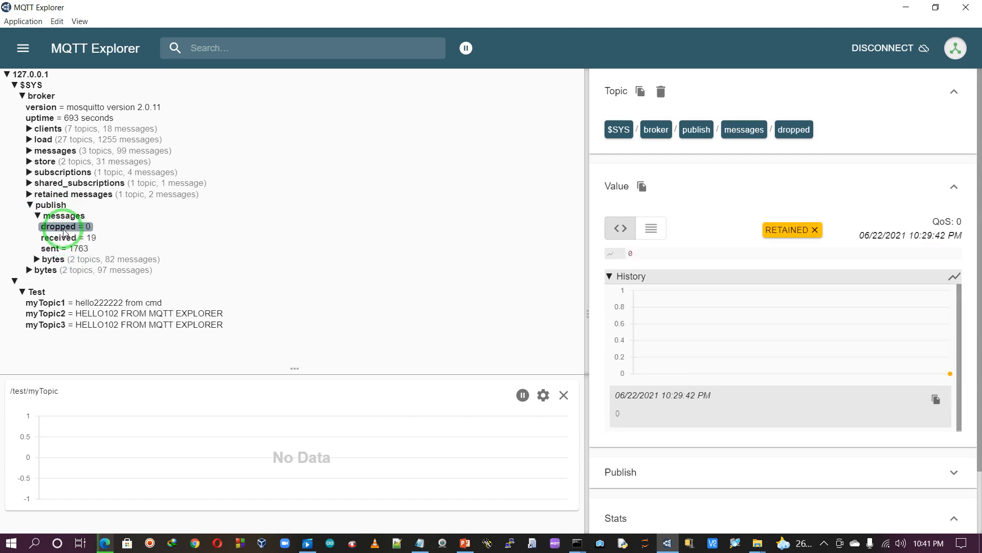
- Expand the broker's subscriptions, inspect the count, and check the broker's version and uptime topics
click(43, 173)
click(47, 183)
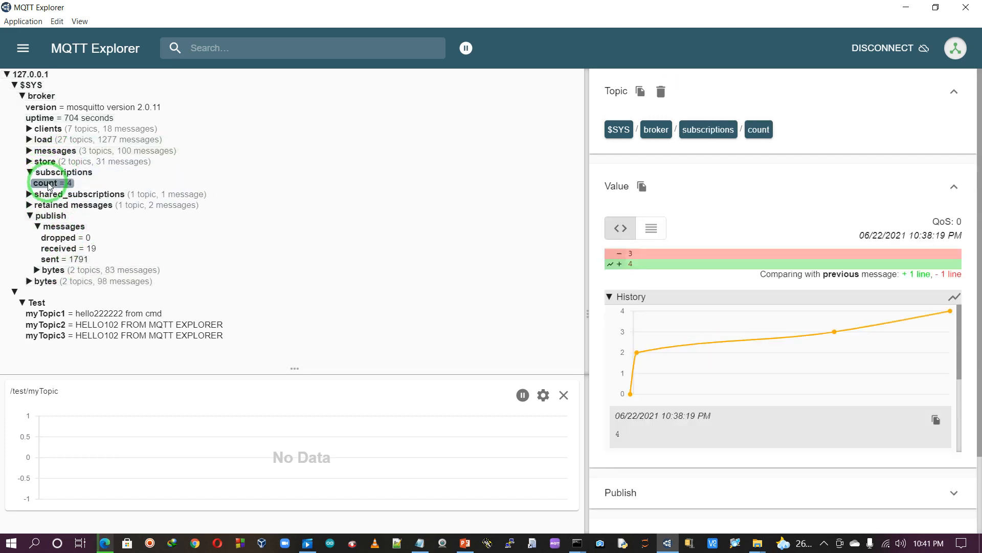
click(48, 107)
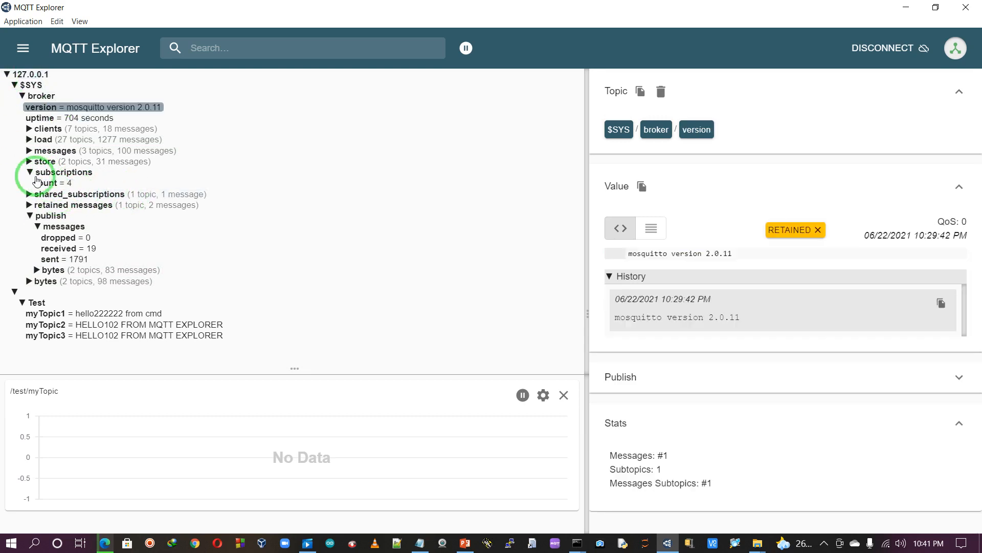
click(61, 119)
mouse_move(66, 337)
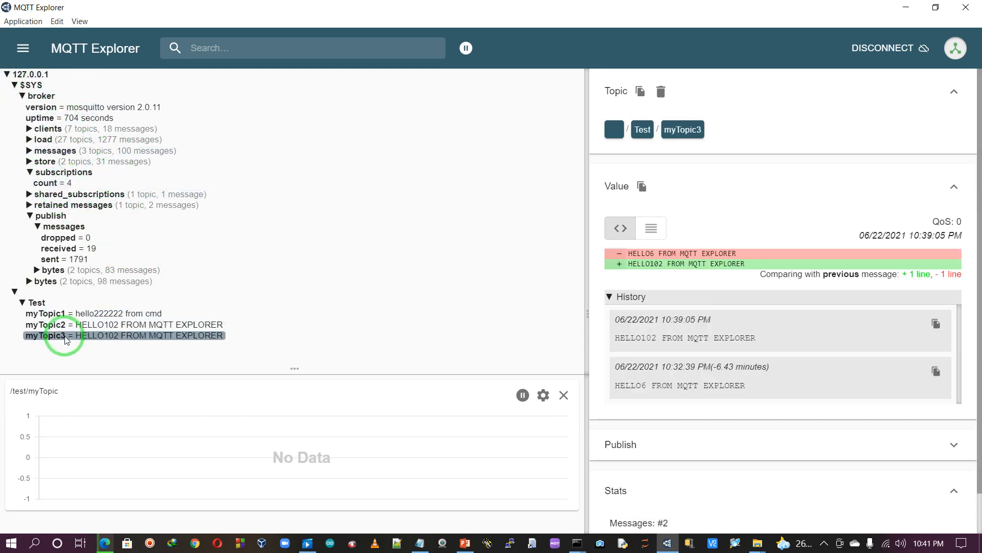